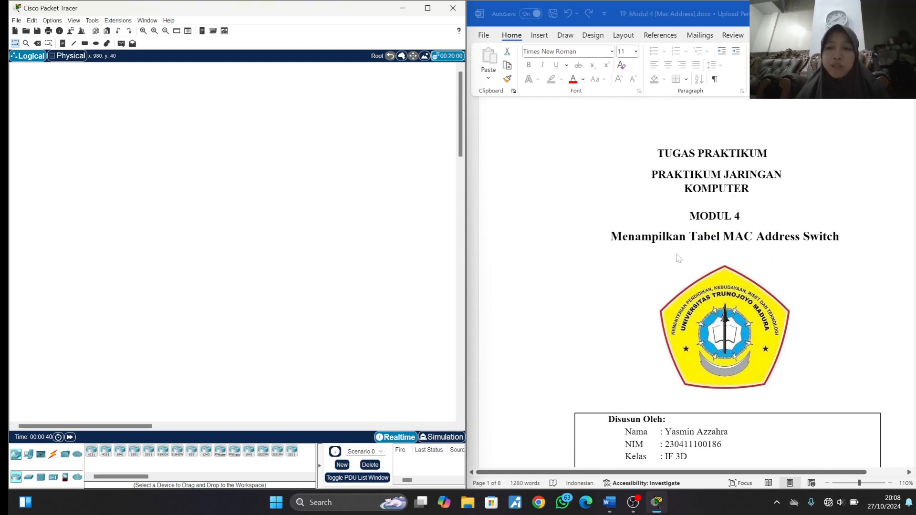
- Following the topology in the lab document, add a PC-PT to the workspace and name it PCA
scroll(686, 258, down, 20)
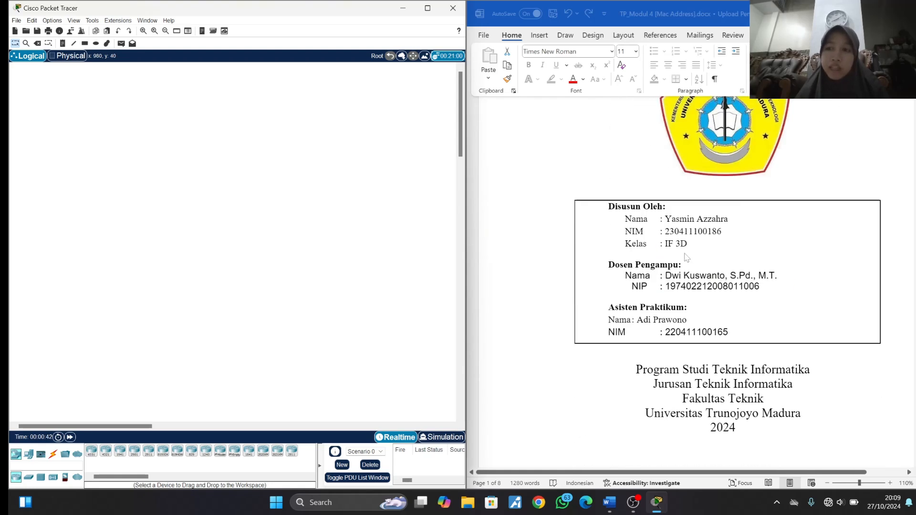
scroll(685, 258, down, 5)
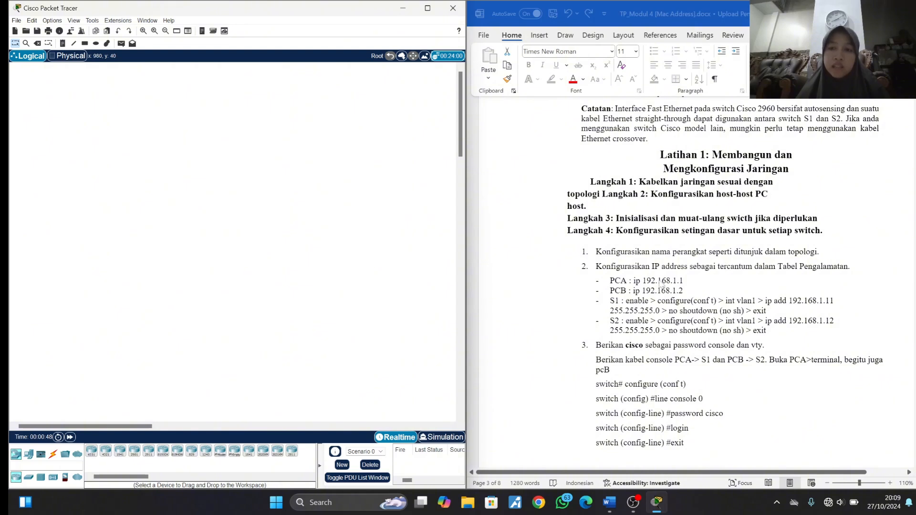
scroll(660, 284, down, 1)
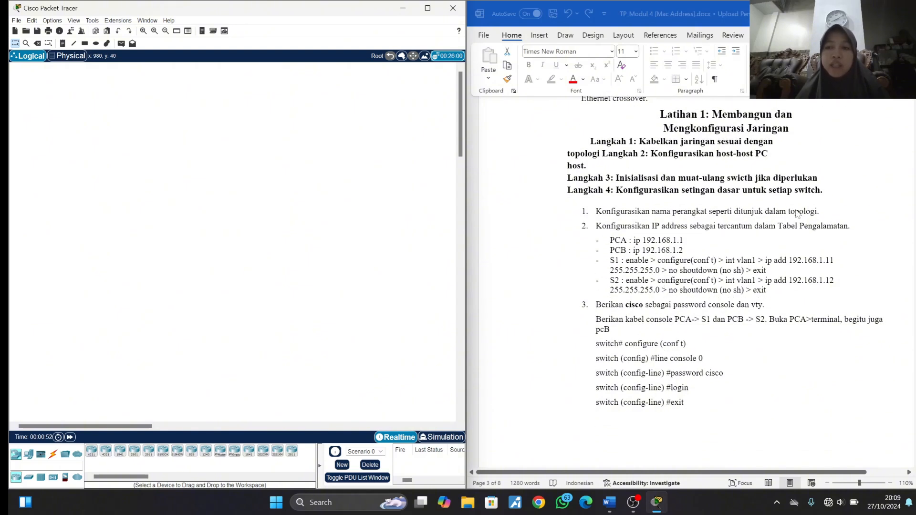
scroll(810, 214, up, 10)
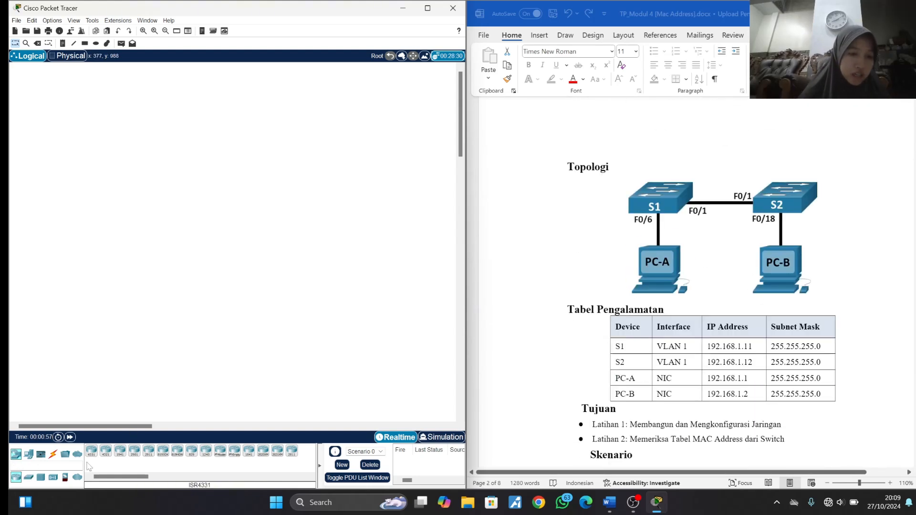
click(29, 454)
click(92, 450)
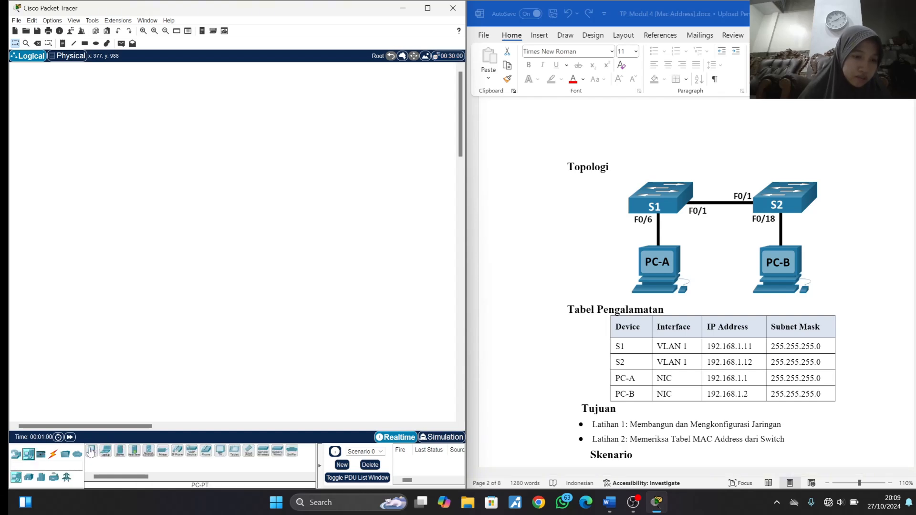
click(99, 259)
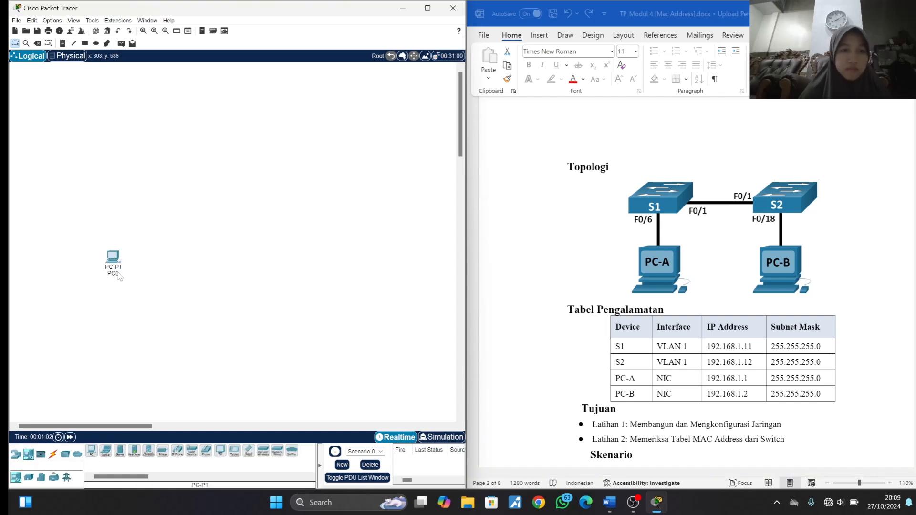
click(113, 274)
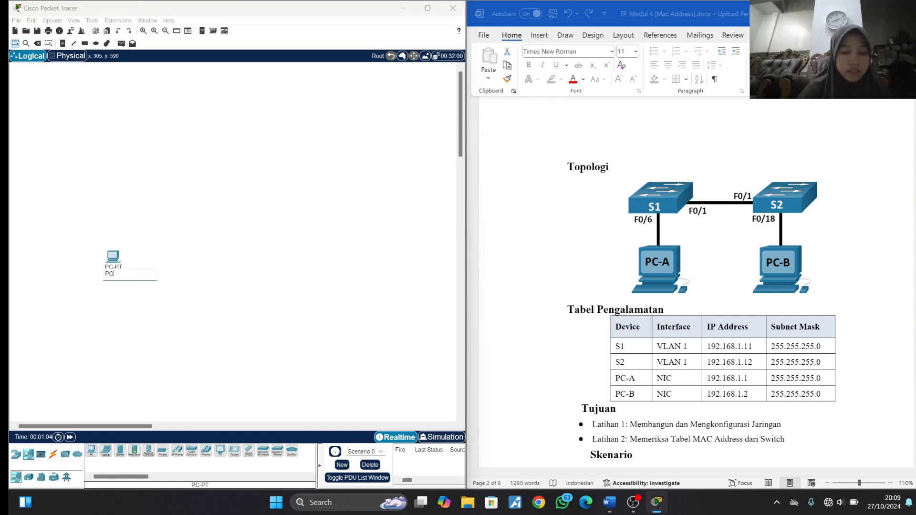
text(PCA)
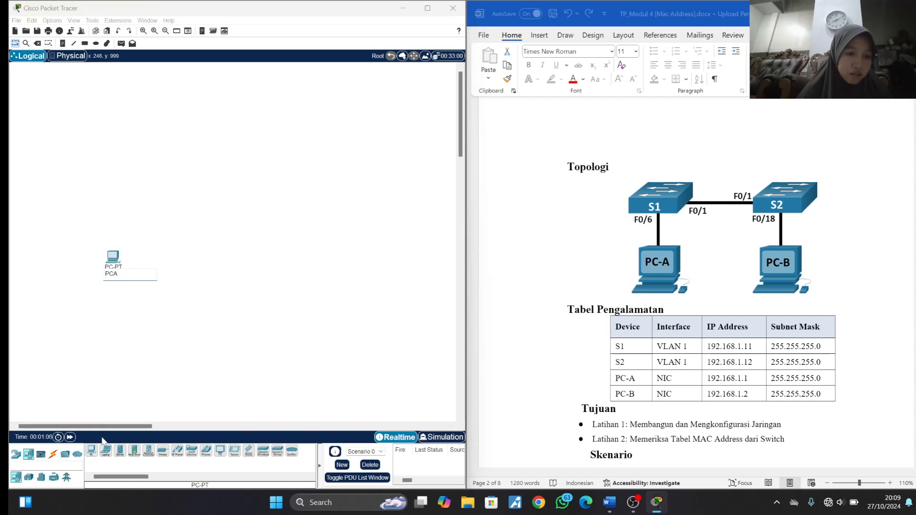
click(146, 329)
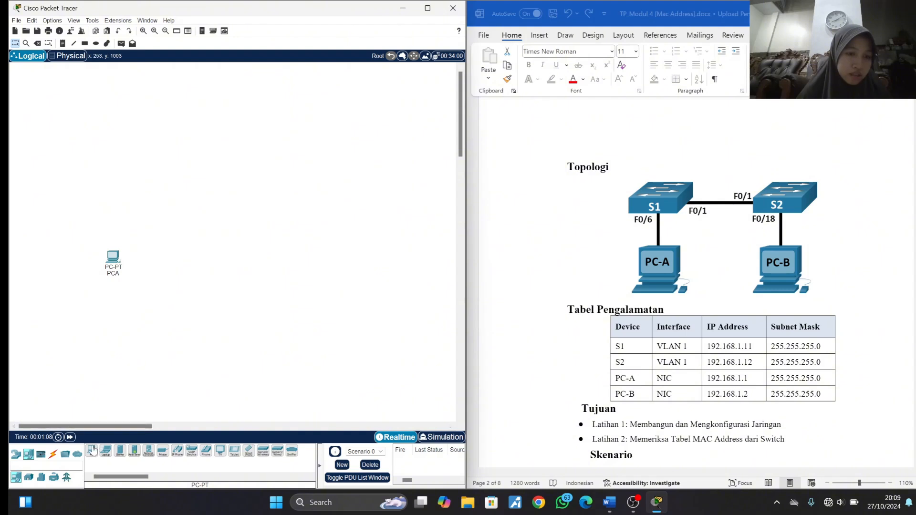
- Add a second PC-PT level with PCA, spaced well apart from it, and name it PCB
drag(91, 450, 252, 260)
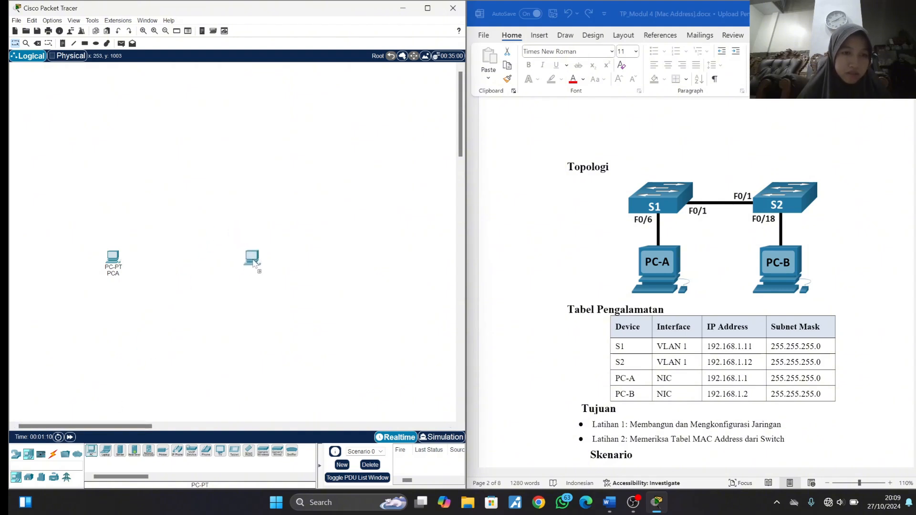
click(257, 279)
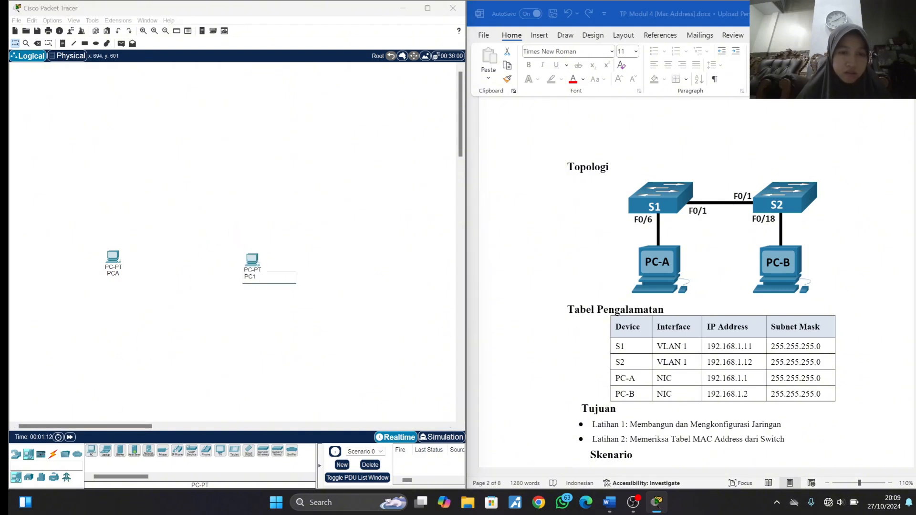
click(214, 333)
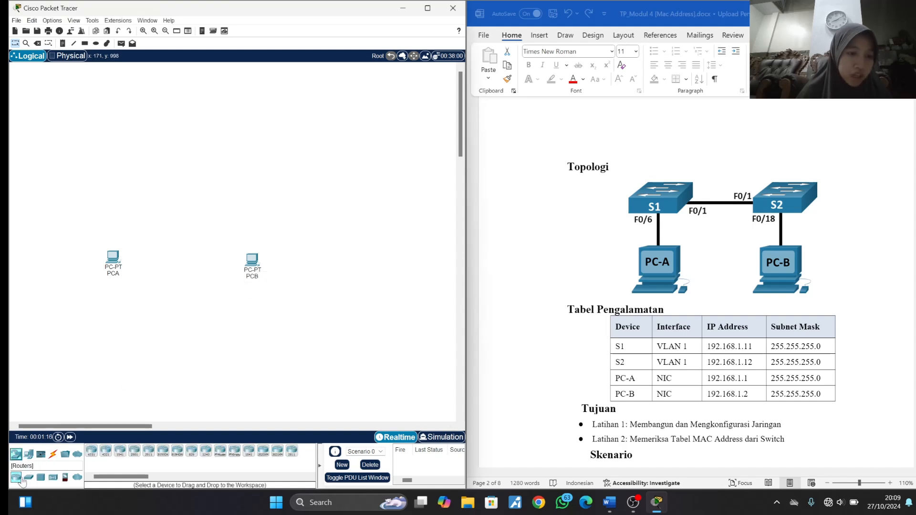
- Place a 2960 switch above PCA and rename it S1
click(16, 454)
click(89, 450)
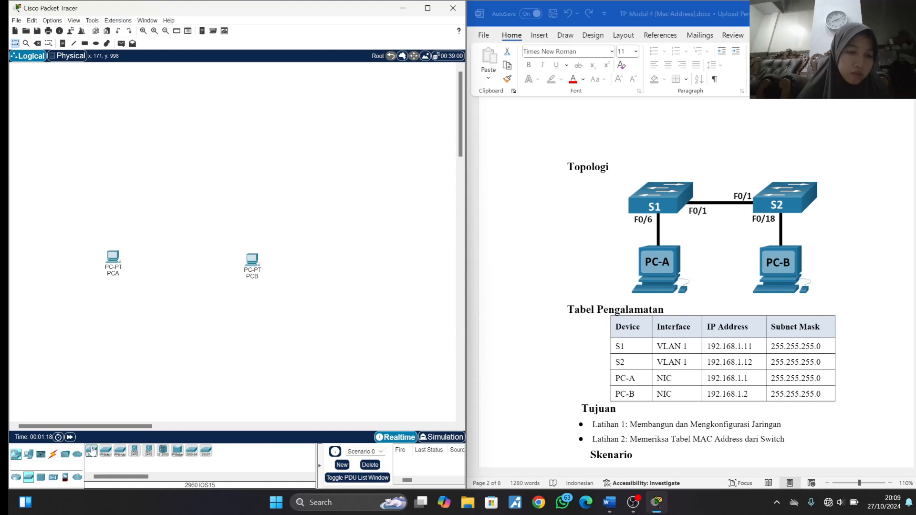
click(115, 174)
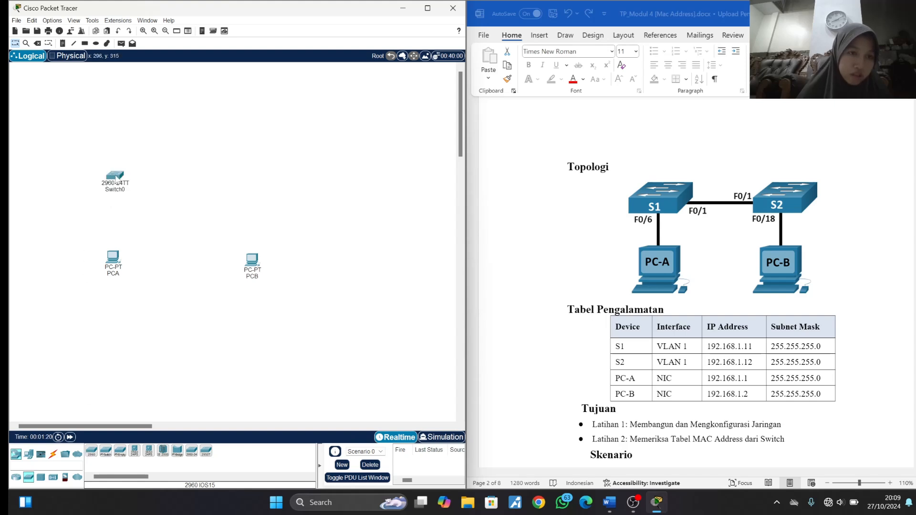
double_click(129, 188)
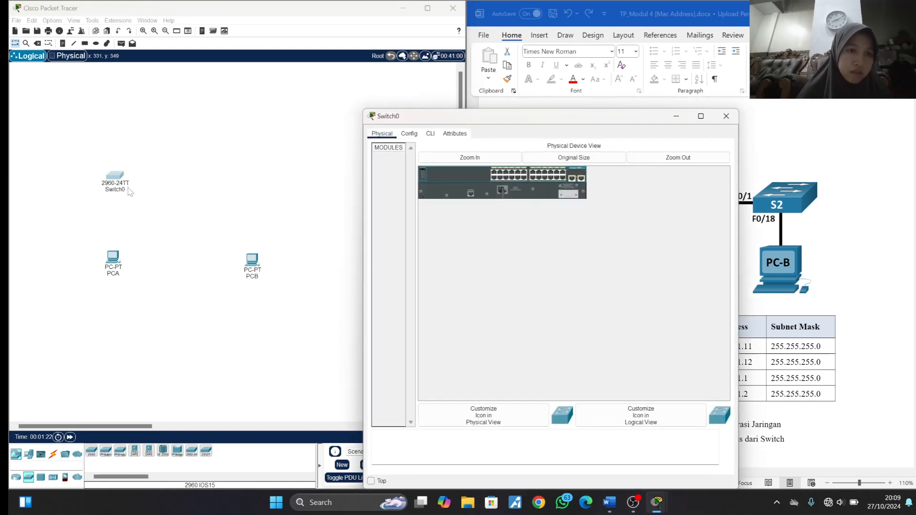
click(720, 118)
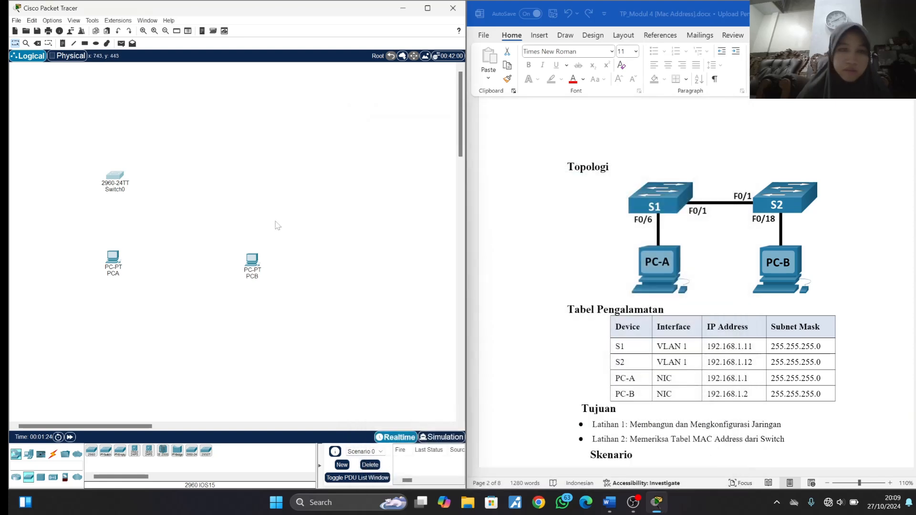
click(122, 192)
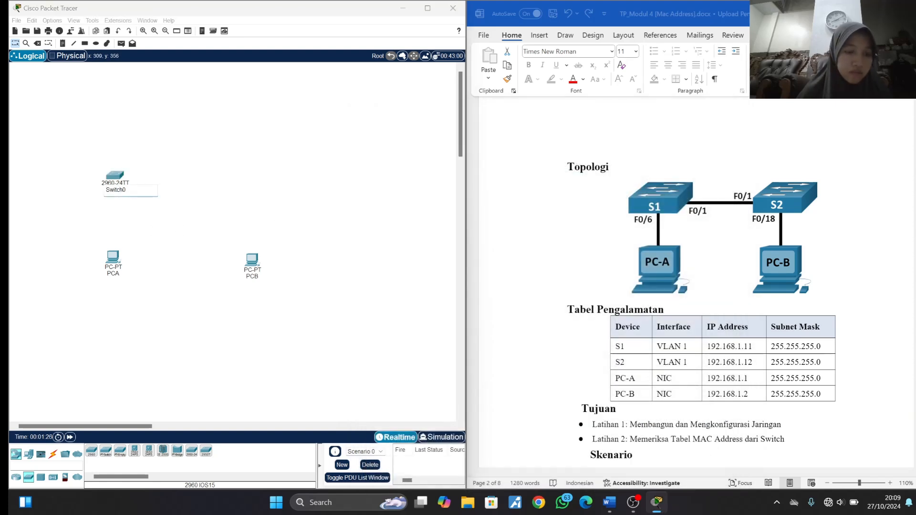
key(ctrl+a)
text(S)
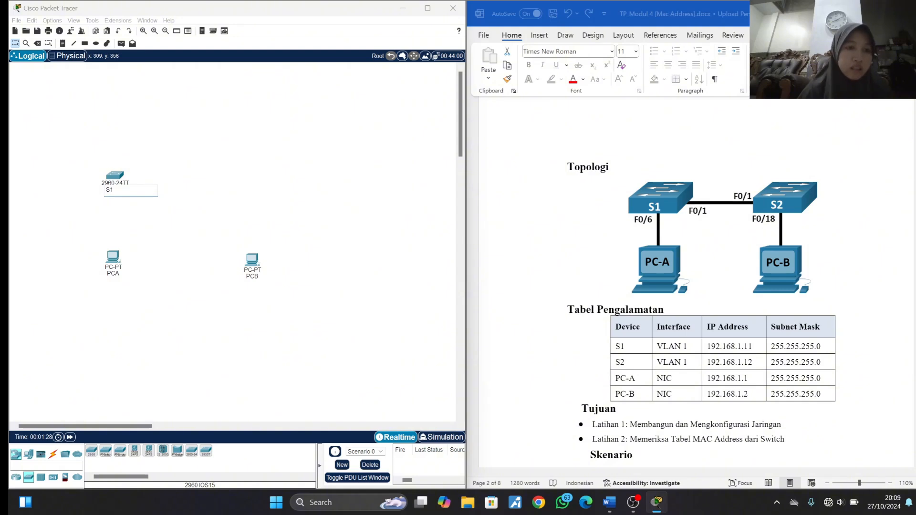
click(179, 286)
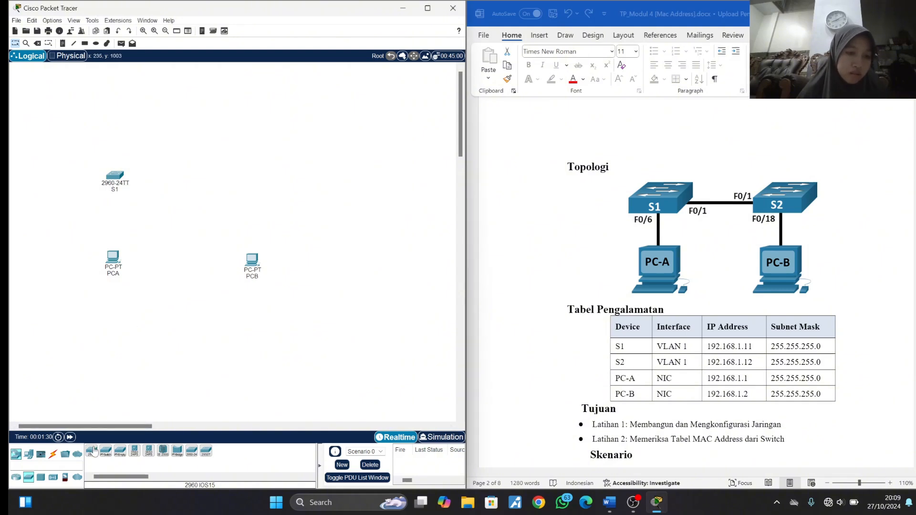
- Place a second 2960 switch above PCB and rename it S2
click(94, 450)
click(246, 174)
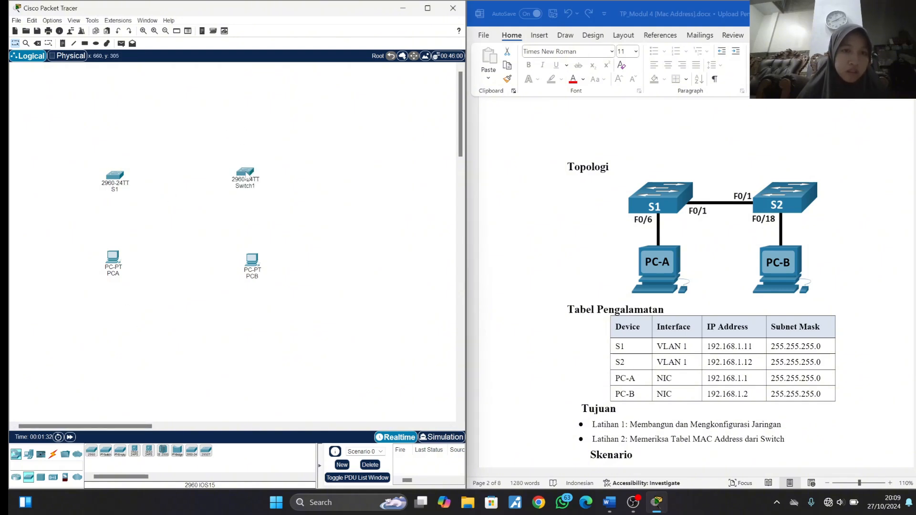
click(253, 187)
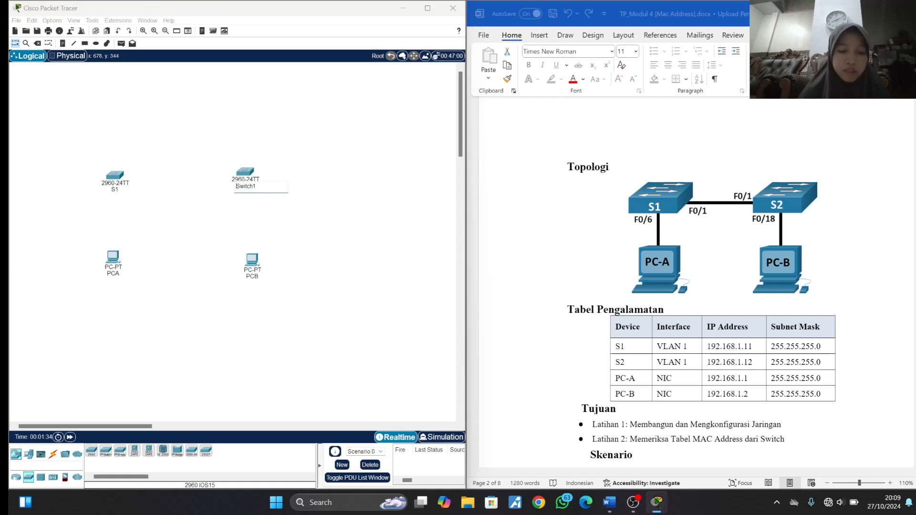
key(ctrl+a)
key(BackSpace)
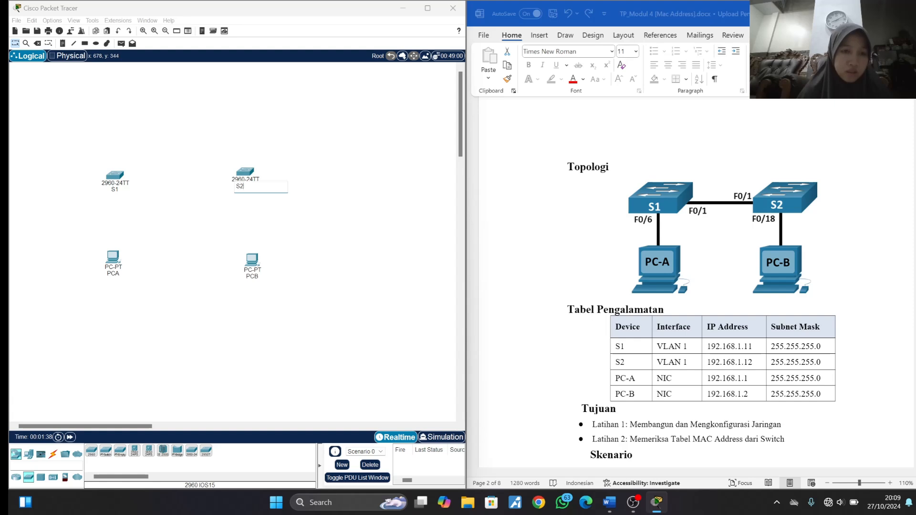
text(S2)
key(Return)
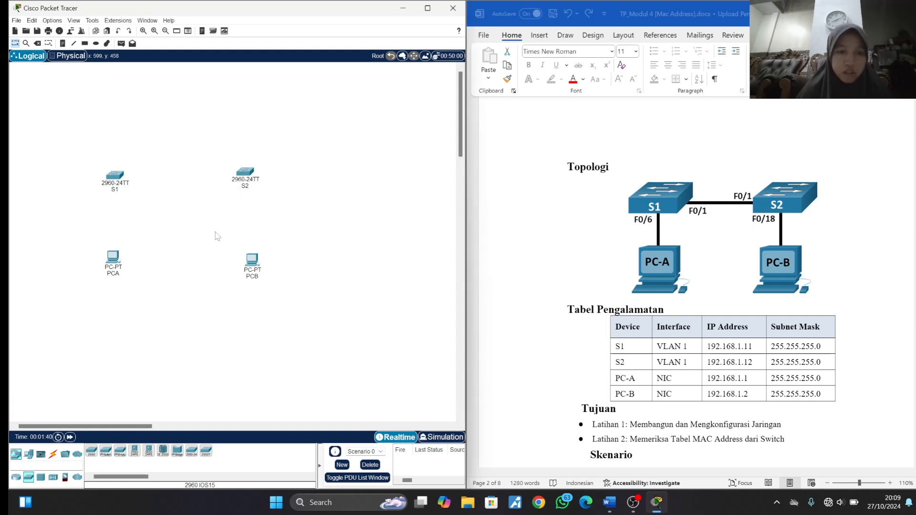
- Connect PCA's FastEthernet0 port to S1's FastEthernet0/6 port with a Copper Straight-Through cable
click(53, 454)
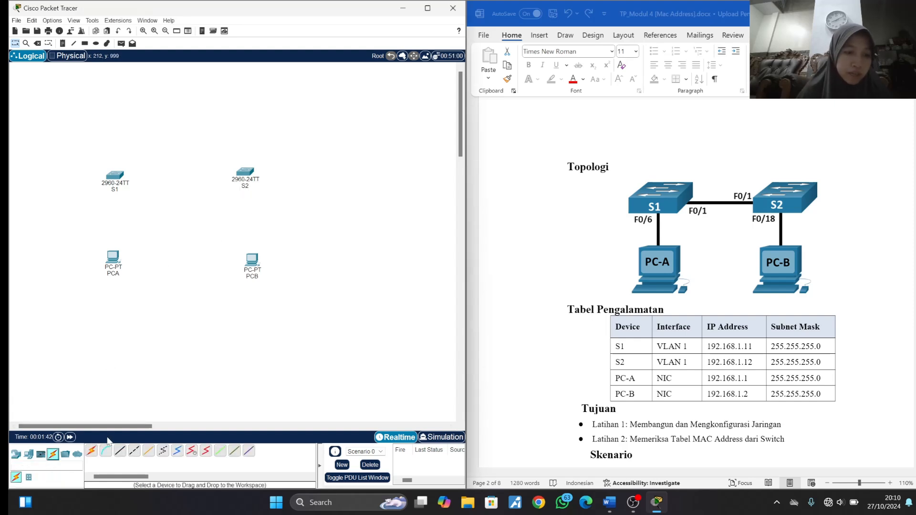
click(121, 452)
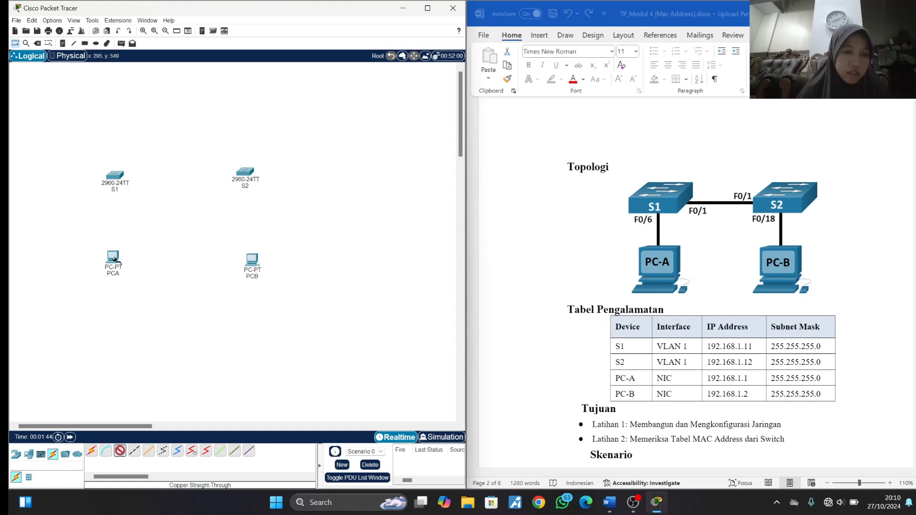
click(115, 258)
click(148, 300)
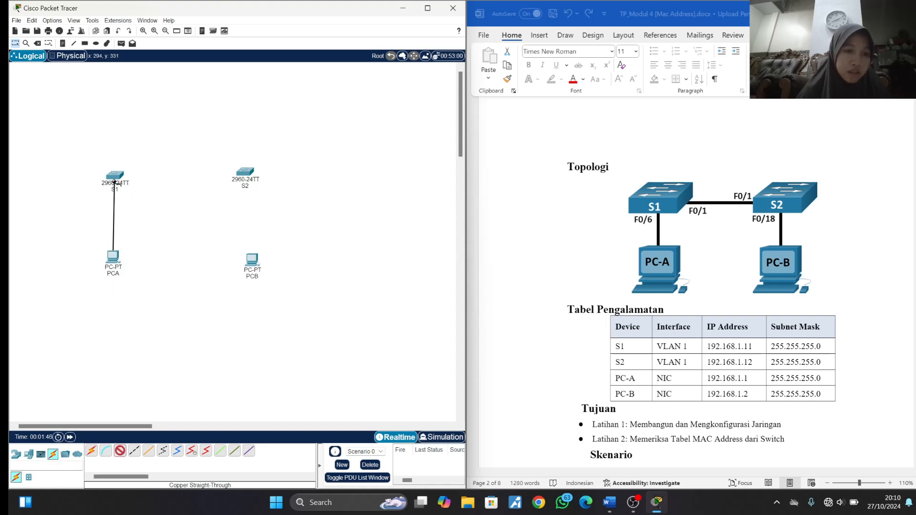
click(115, 176)
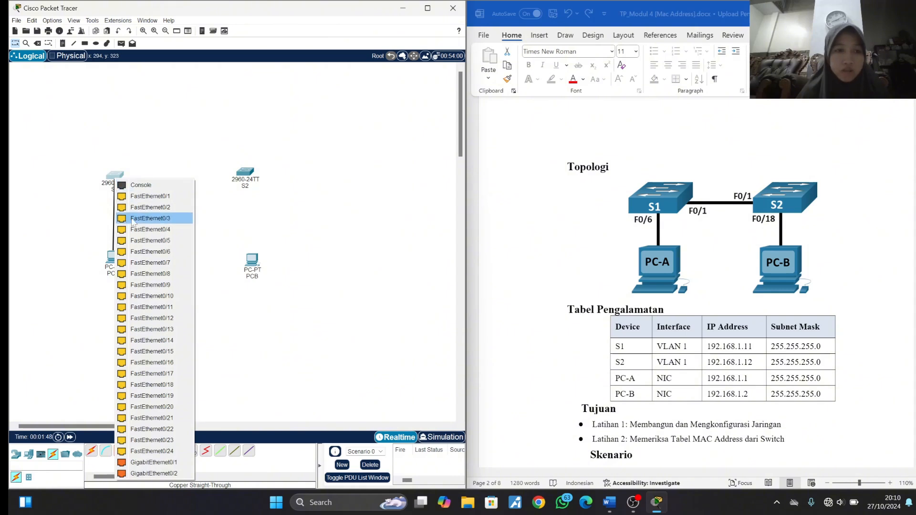
click(168, 253)
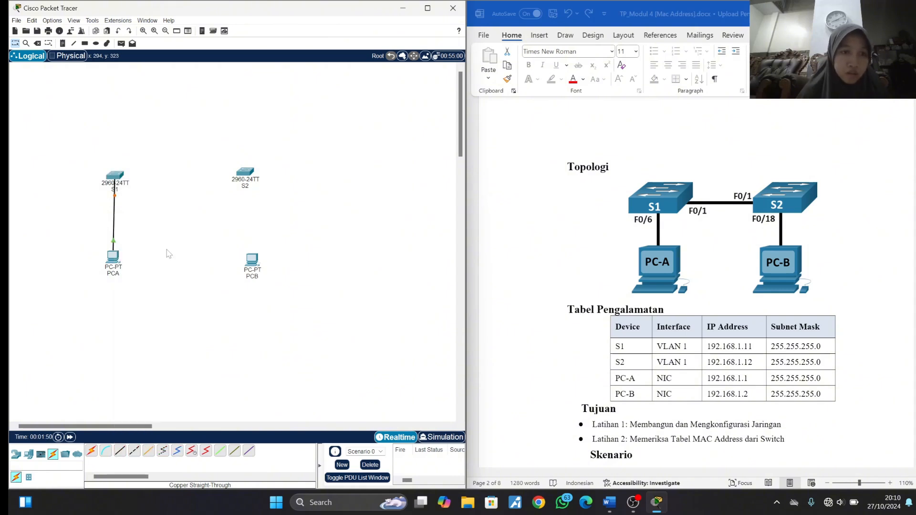
- Link S1's FastEthernet0/1 port to S2's FastEthernet0/1 port with a Copper Straight-Through cable
click(122, 453)
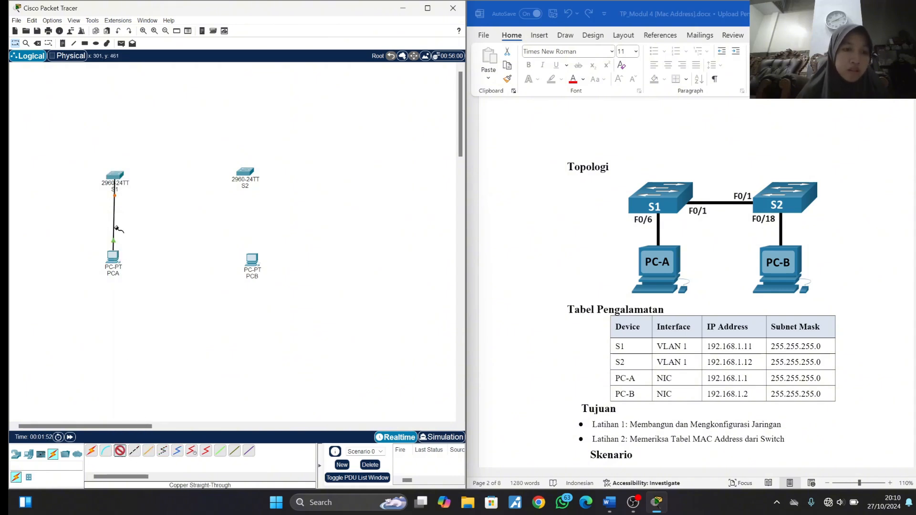
click(115, 177)
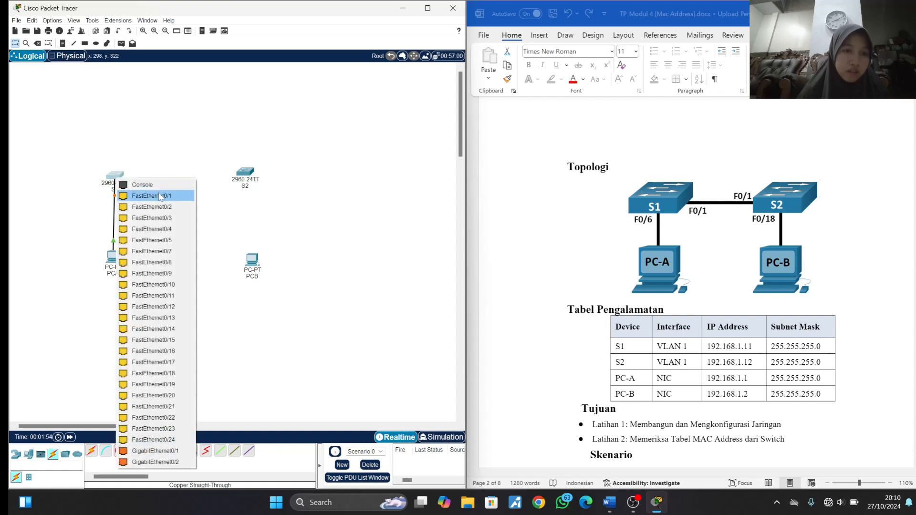
click(154, 196)
click(247, 172)
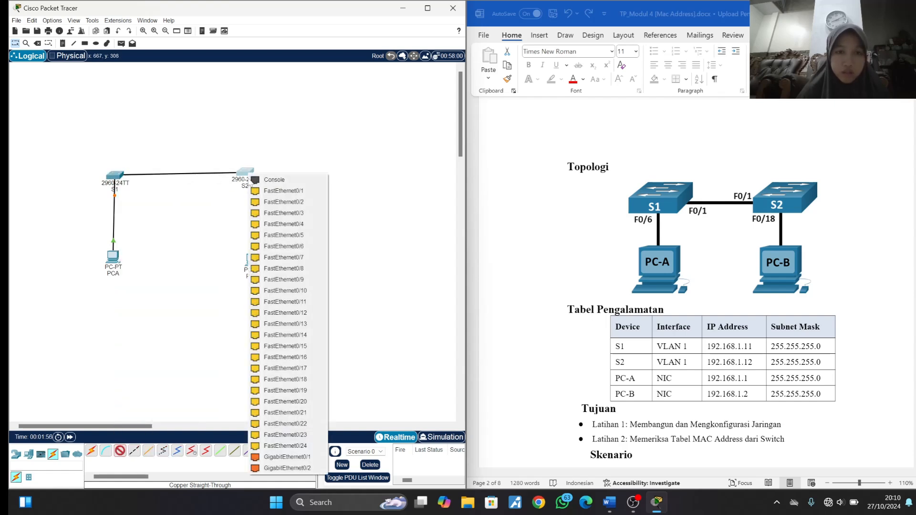
click(268, 190)
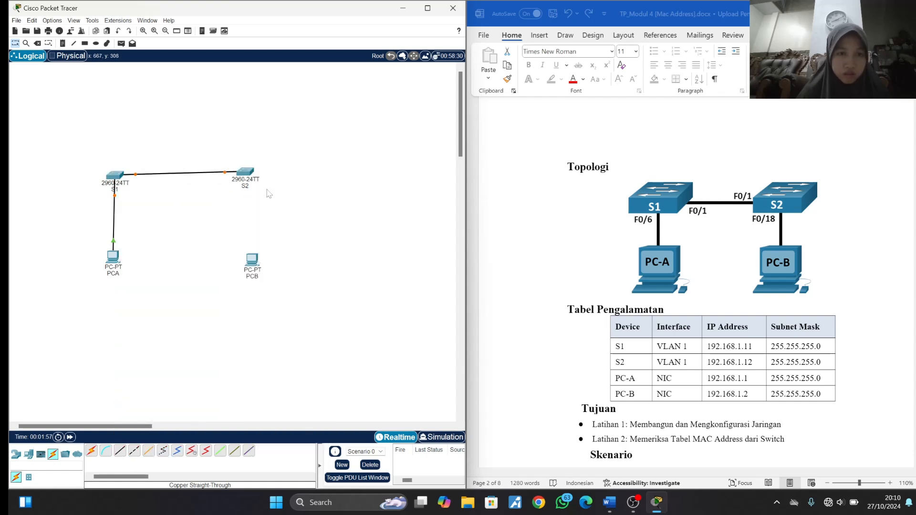
- Connect PCB's FastEthernet0 port to S2's FastEthernet0/18 port with a Copper Straight-Through cable, and align S2 and PCB with the other devices
click(118, 452)
click(251, 260)
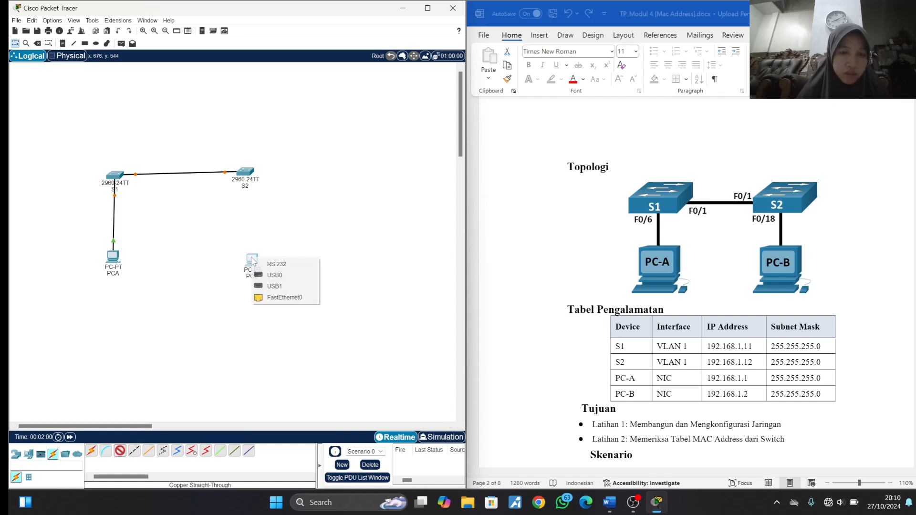
click(279, 297)
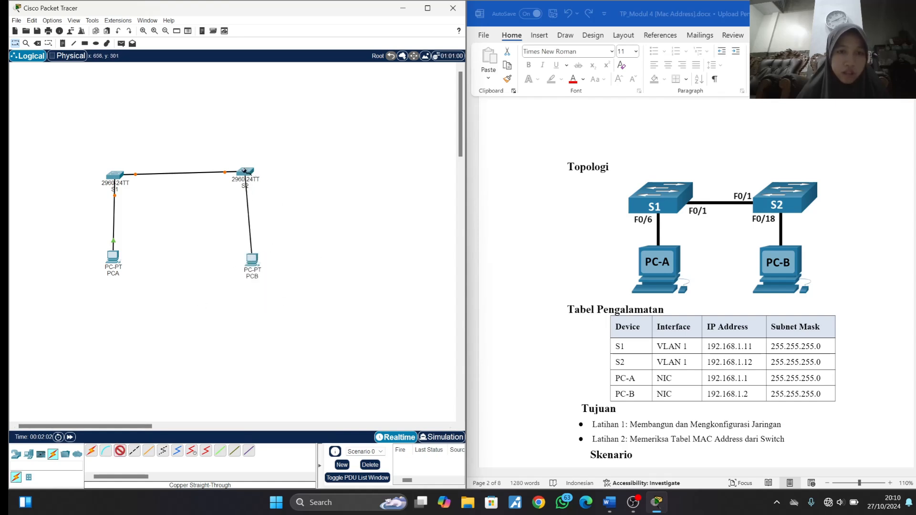
click(246, 173)
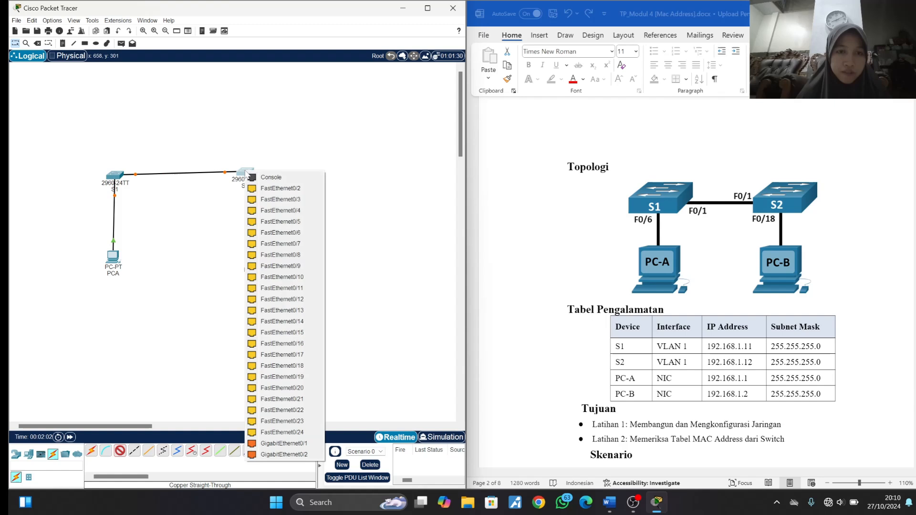
click(280, 365)
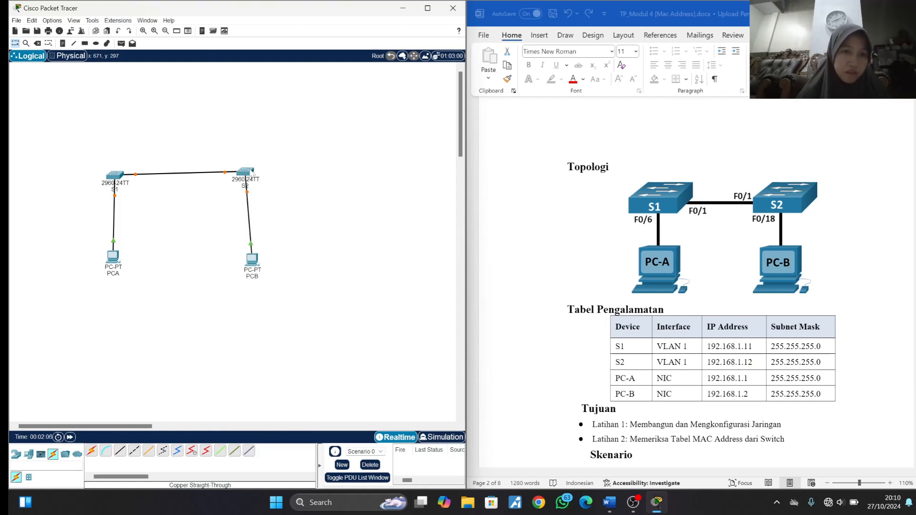
drag(251, 172, 255, 176)
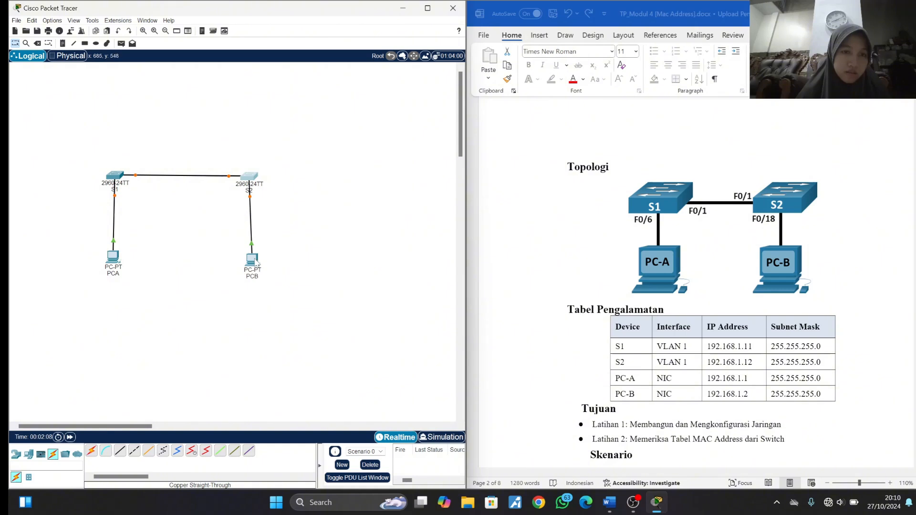
drag(255, 261, 252, 258)
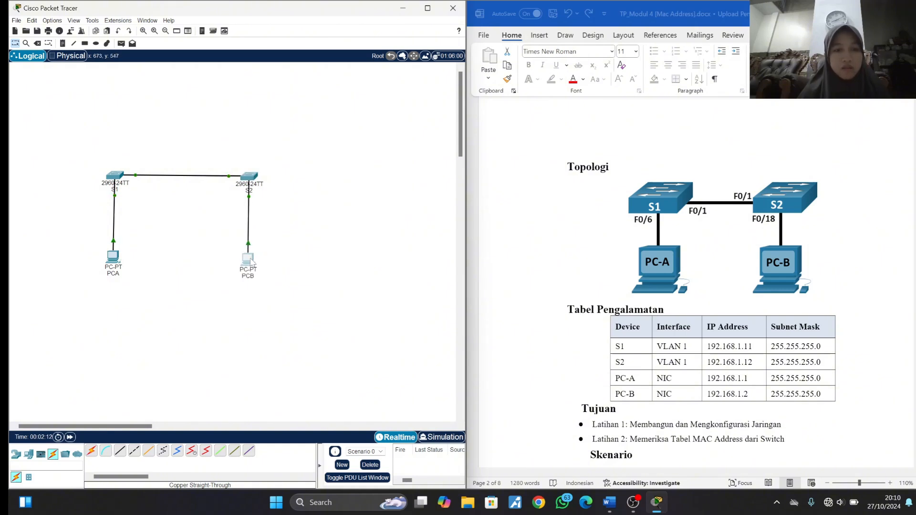
- Give PCA the static IPv4 address 192.168.1.1 with subnet mask 255.255.255.0
scroll(619, 343, down, 15)
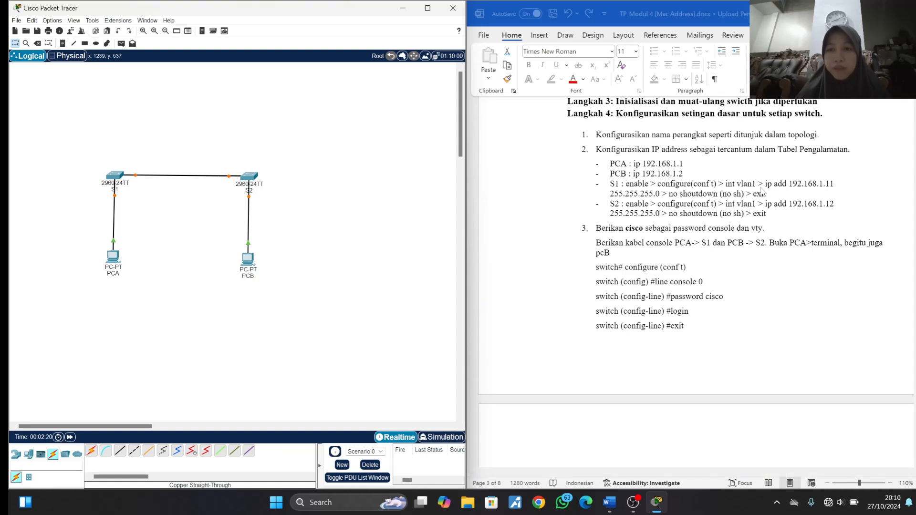
click(113, 256)
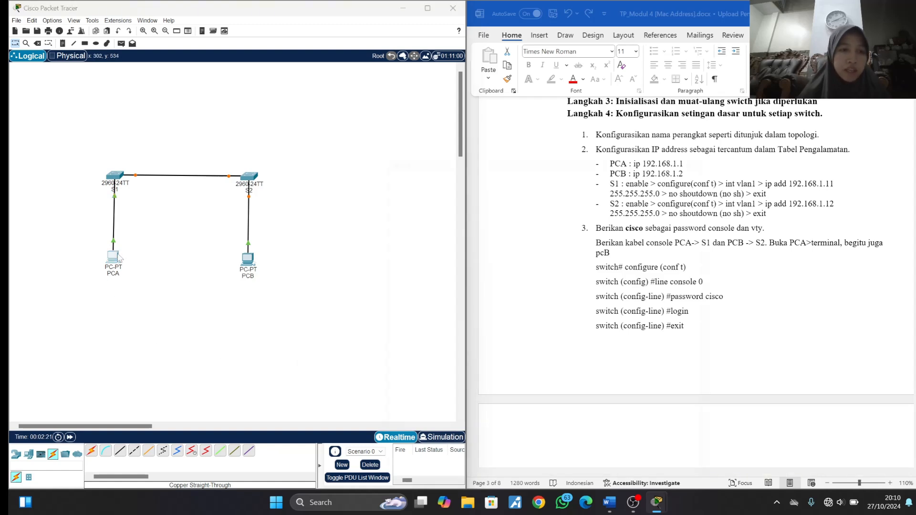
click(438, 133)
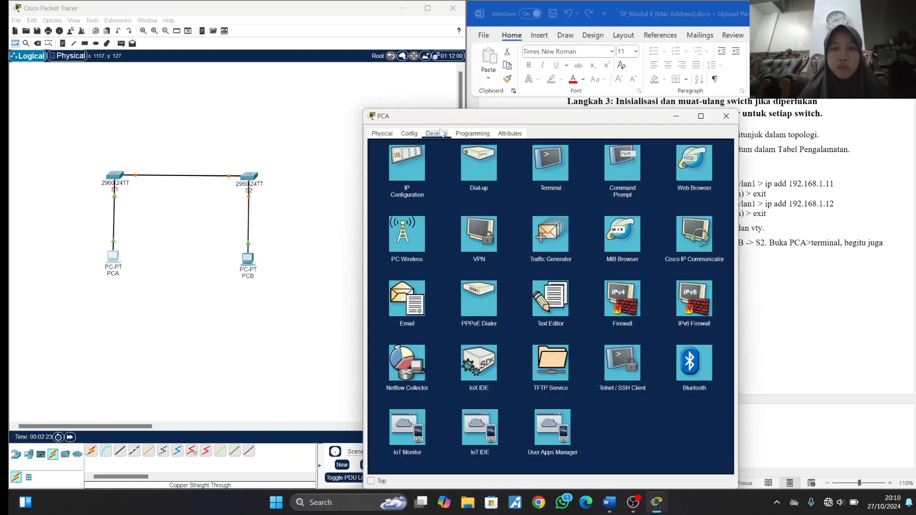
click(407, 168)
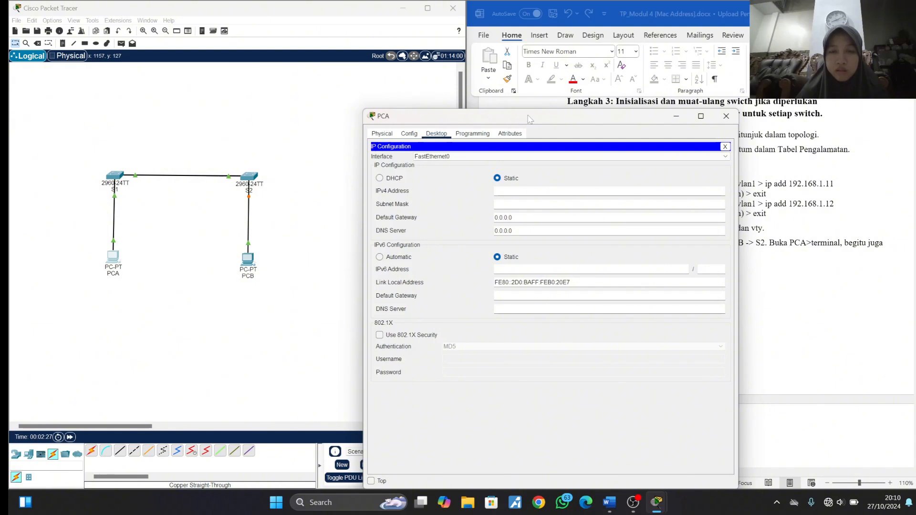
drag(529, 118, 243, 47)
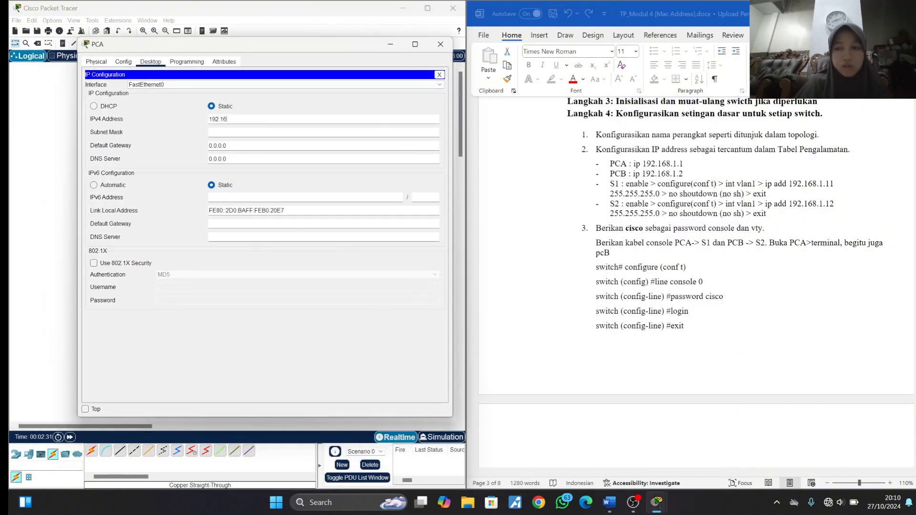
text(8)
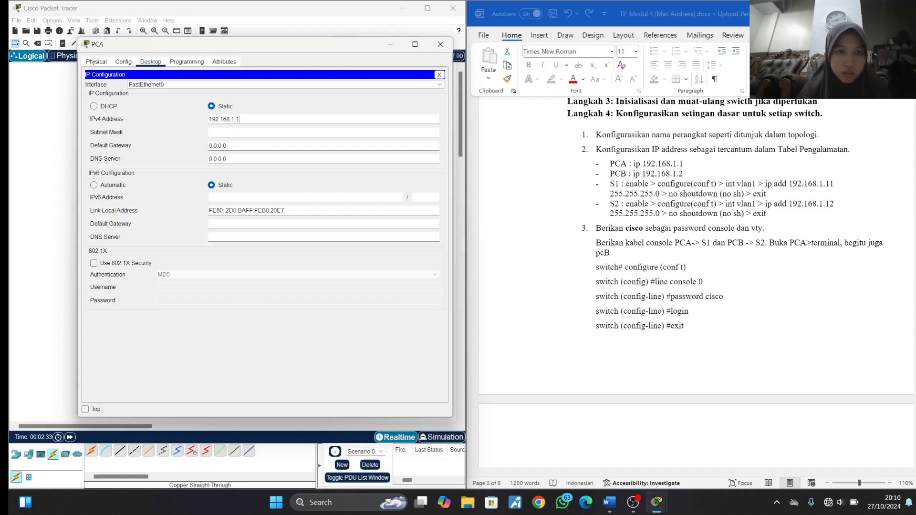
text(.1.1)
key(Tab)
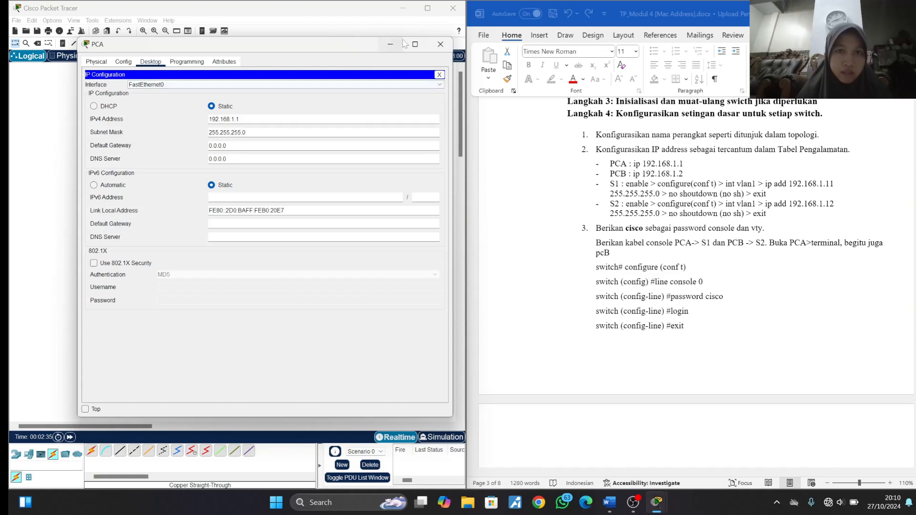
click(440, 45)
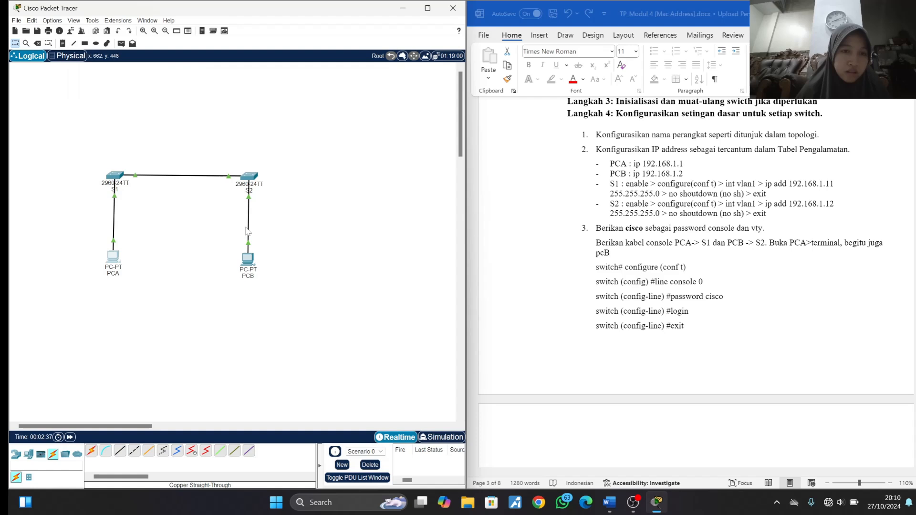
- Give PCB the static IPv4 address 192.168.1.2 with subnet mask 255.255.255.0
click(247, 258)
click(436, 156)
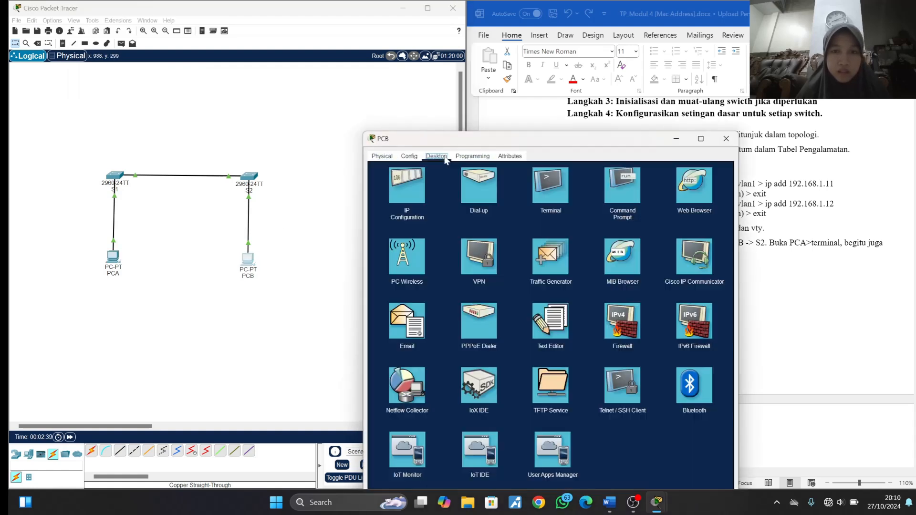
click(413, 203)
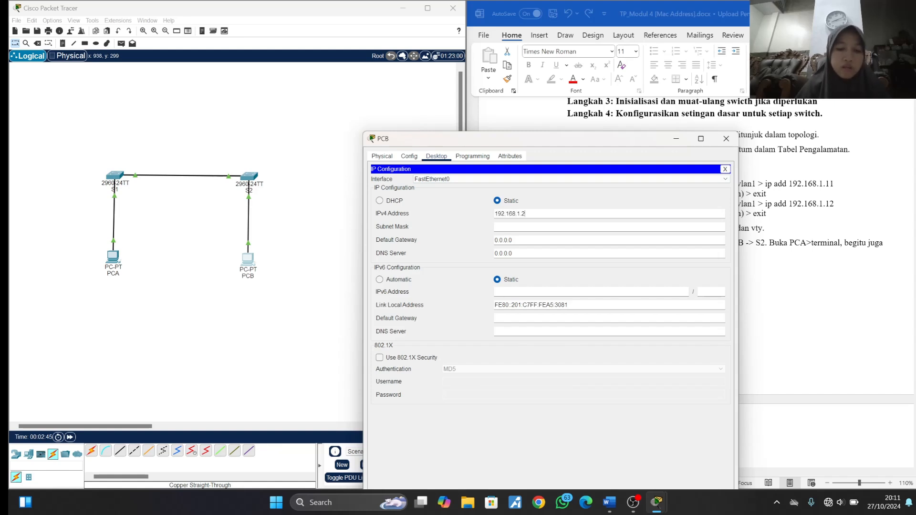
key(Tab)
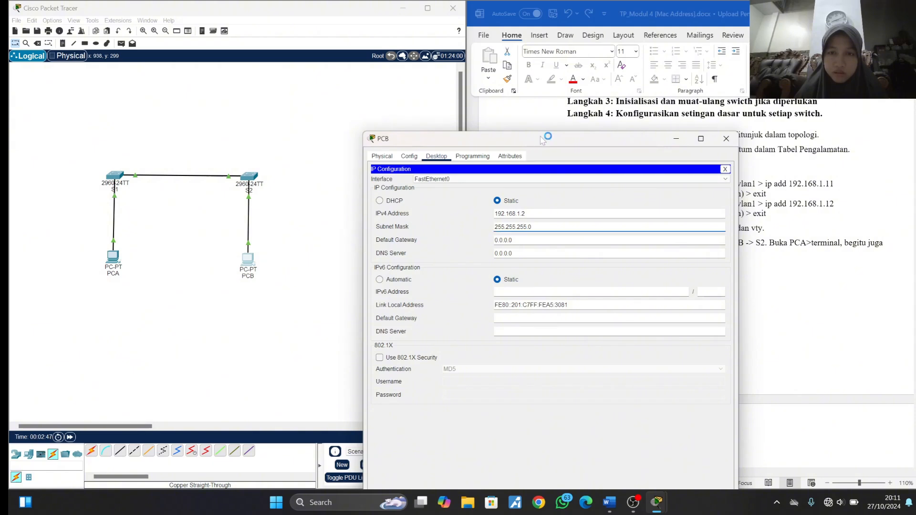
drag(539, 135, 344, 75)
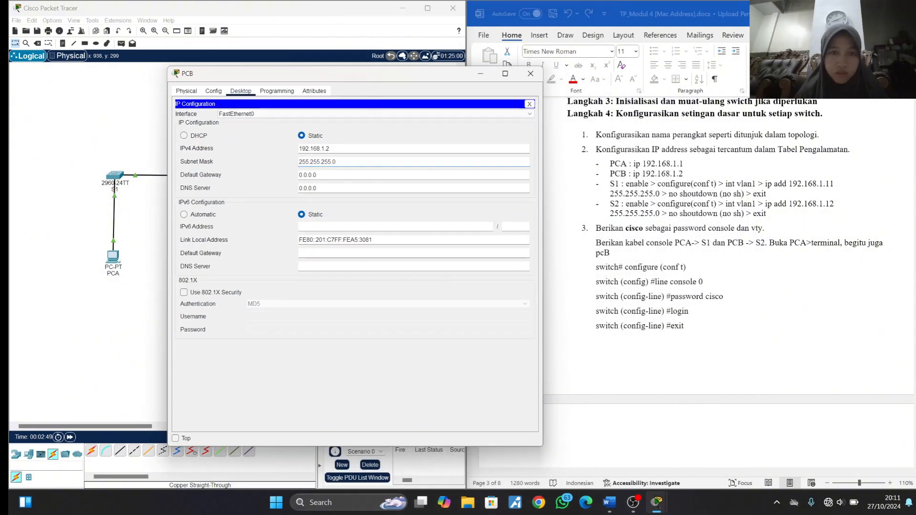
click(531, 74)
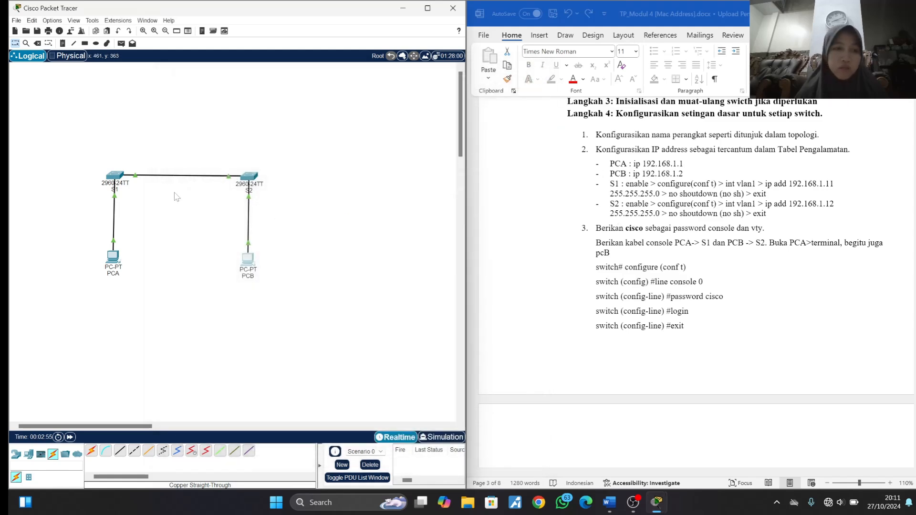
- Open S1's command line and enter global configuration mode from the terminal with enable and configure
click(116, 177)
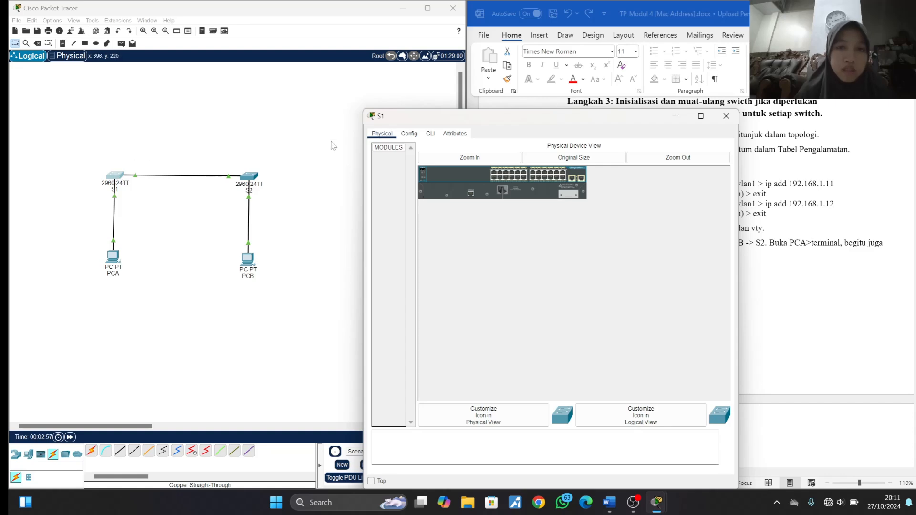
click(430, 134)
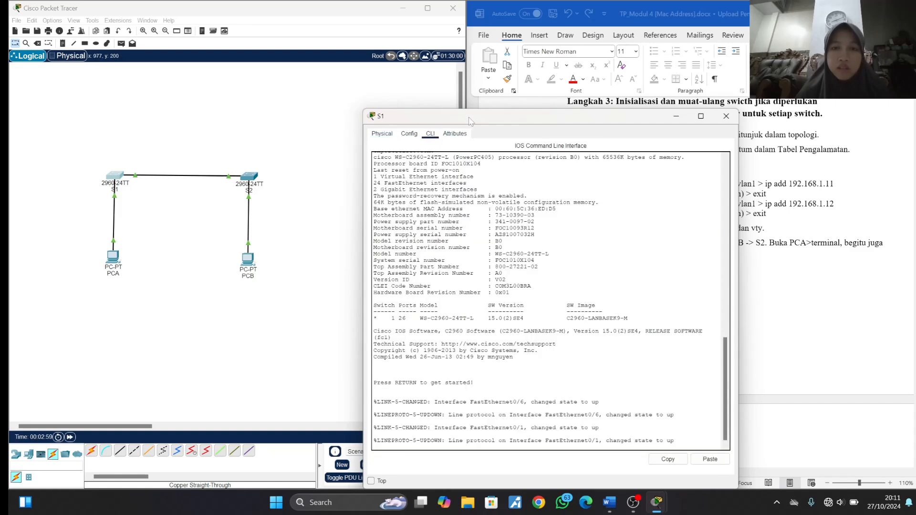
drag(469, 120, 178, 48)
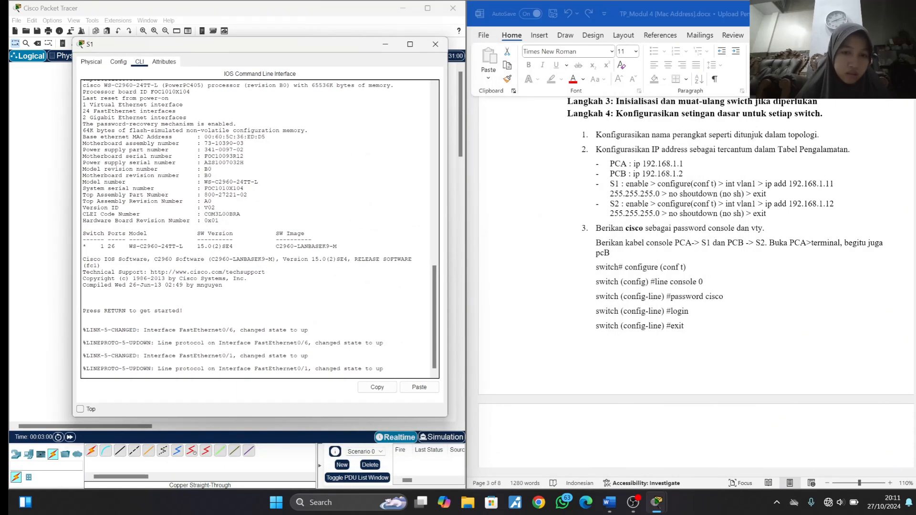
key(Return)
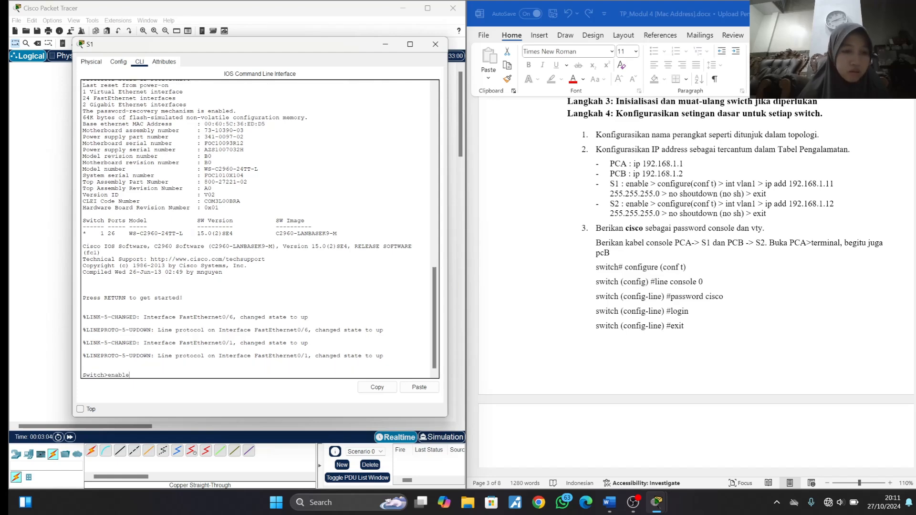
text(enable)
key(Return)
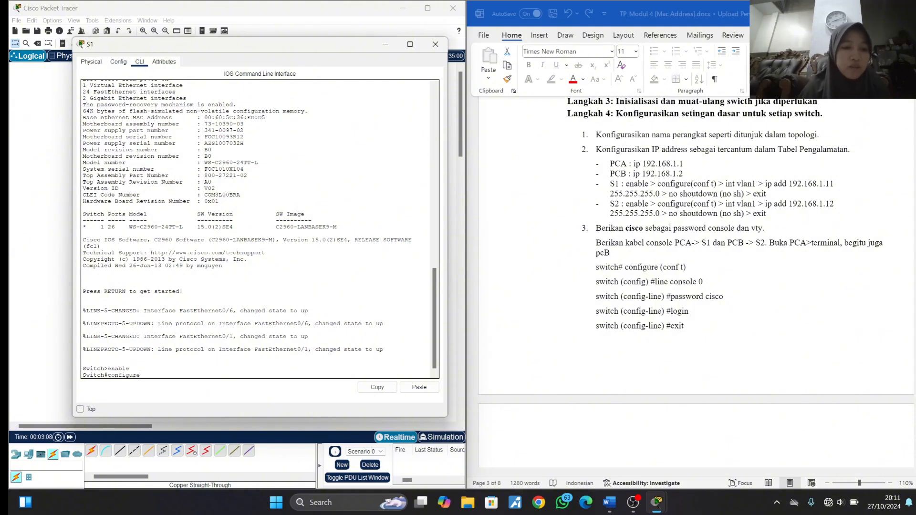
text(configure)
key(Return)
key(Return)
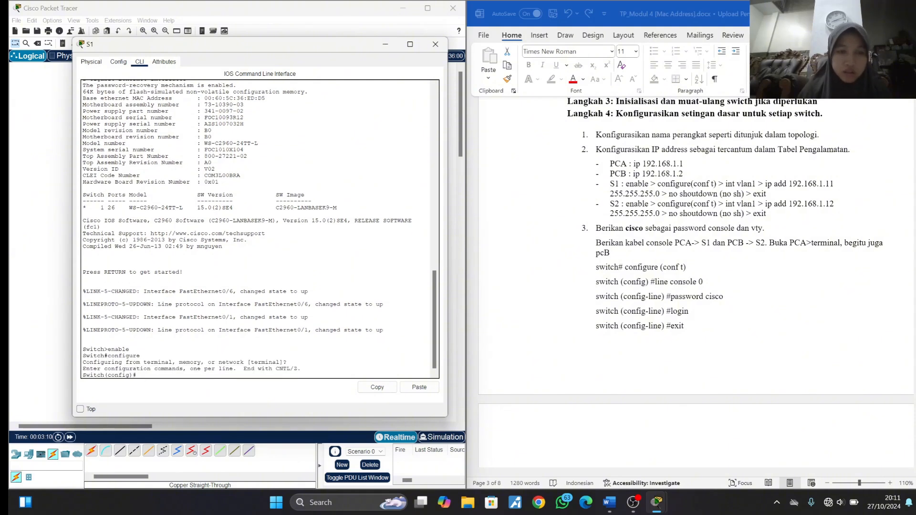
- Assign 192.168.1.11 255.255.255.0 to S1's interface vlan1, enable it with no shutdown, and exit interface configuration
text(int vlan1)
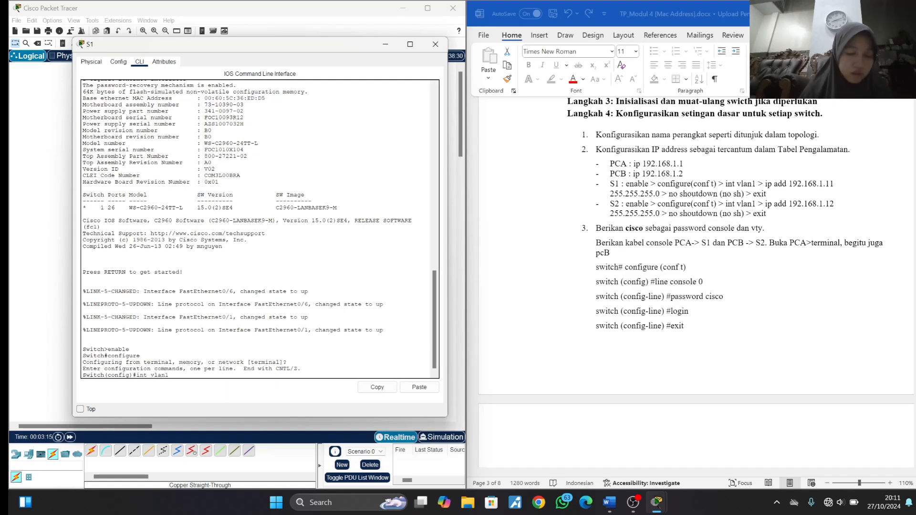
key(Return)
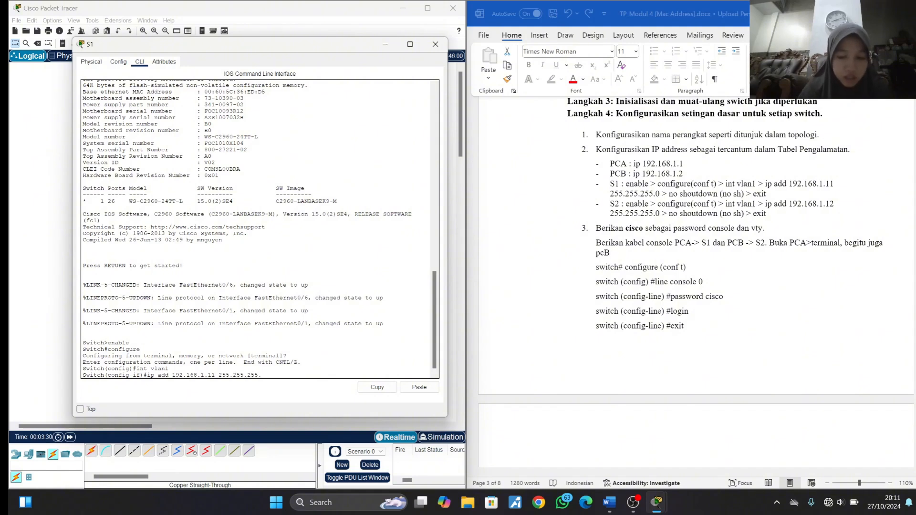
key(Return)
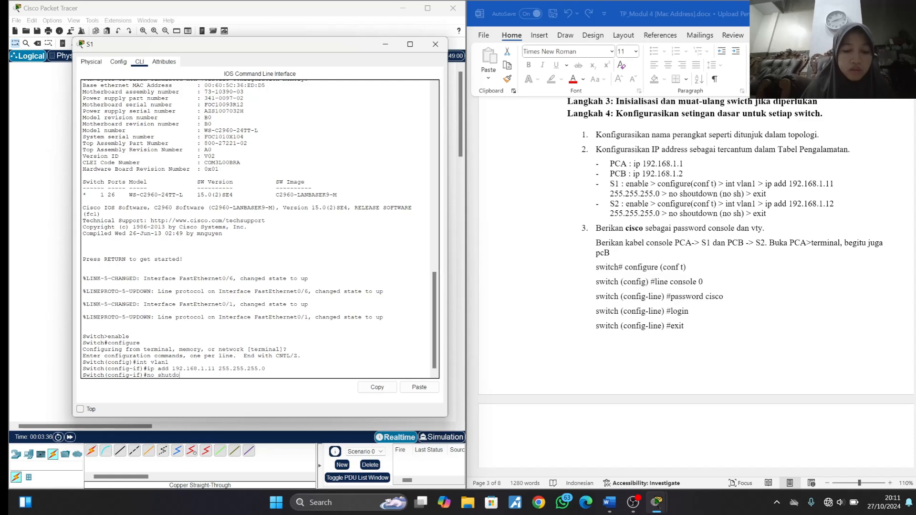
text(no shutdown)
key(Return)
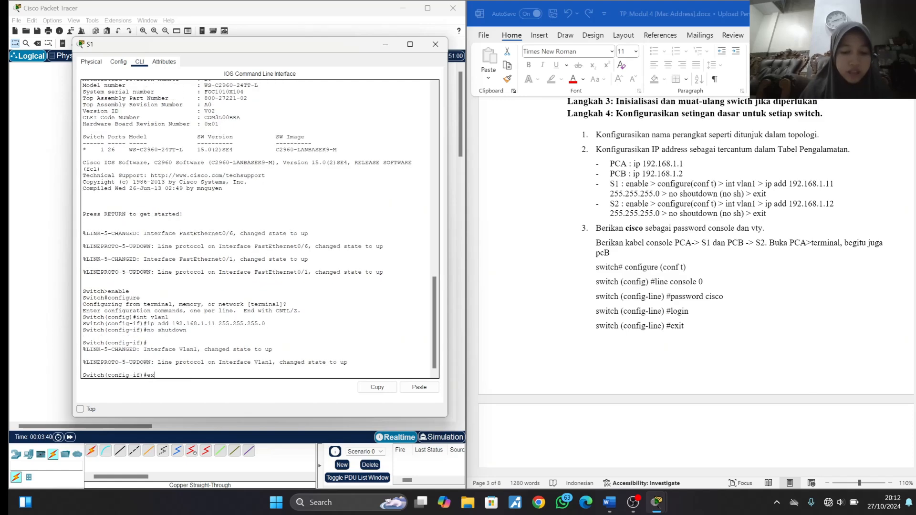
text(exit)
key(Return)
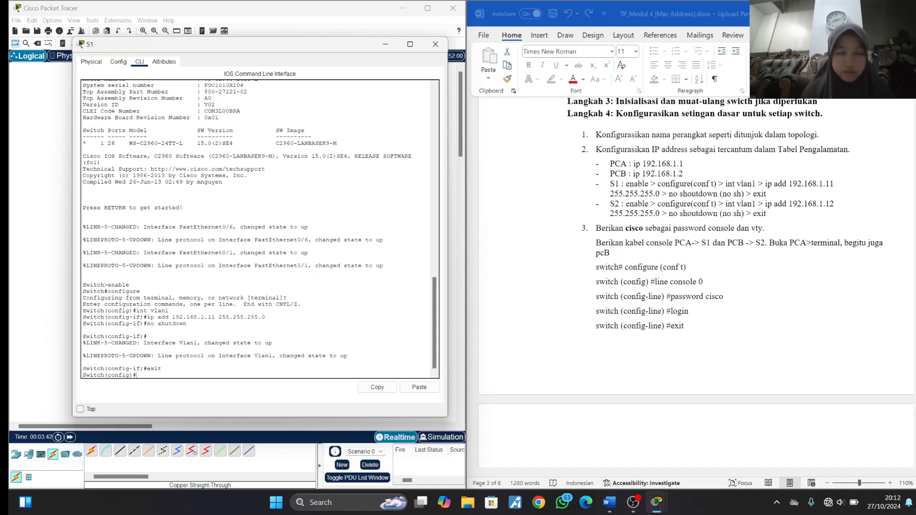
click(435, 44)
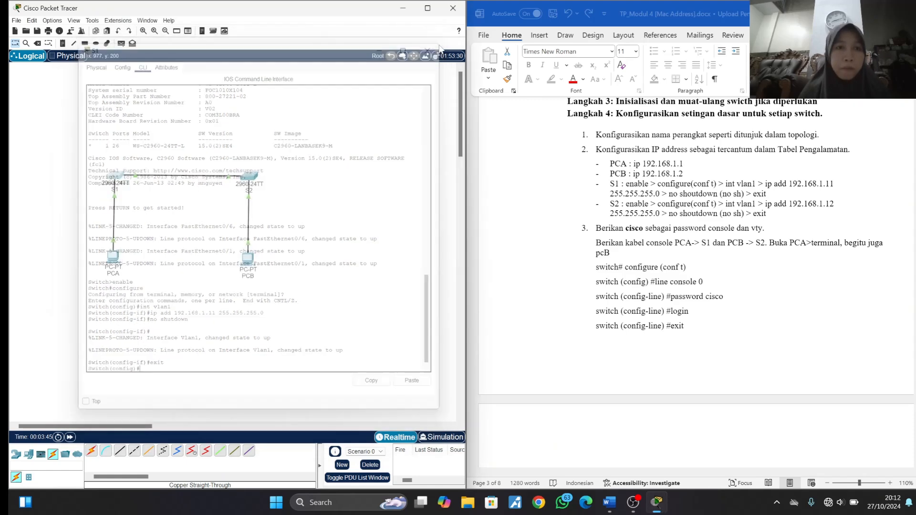
- Open S2's command line and enter global configuration mode from the terminal with enable and configure
click(249, 176)
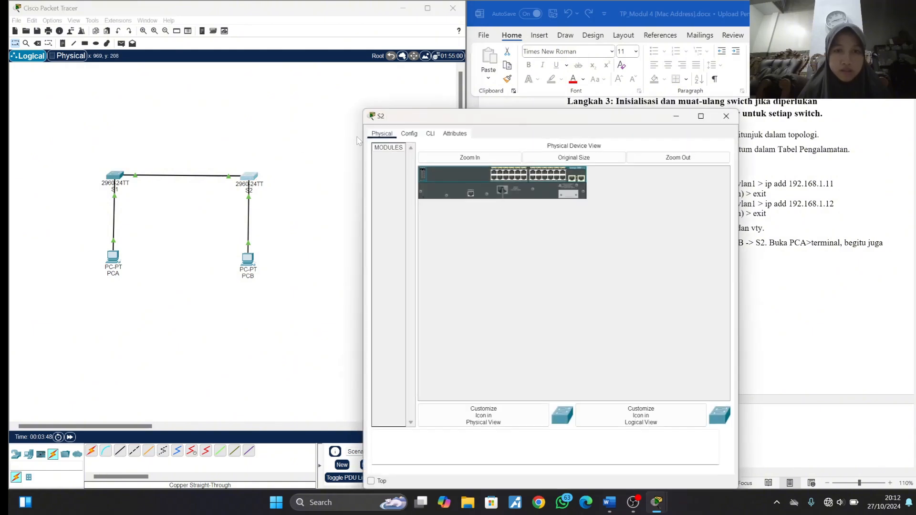
click(430, 134)
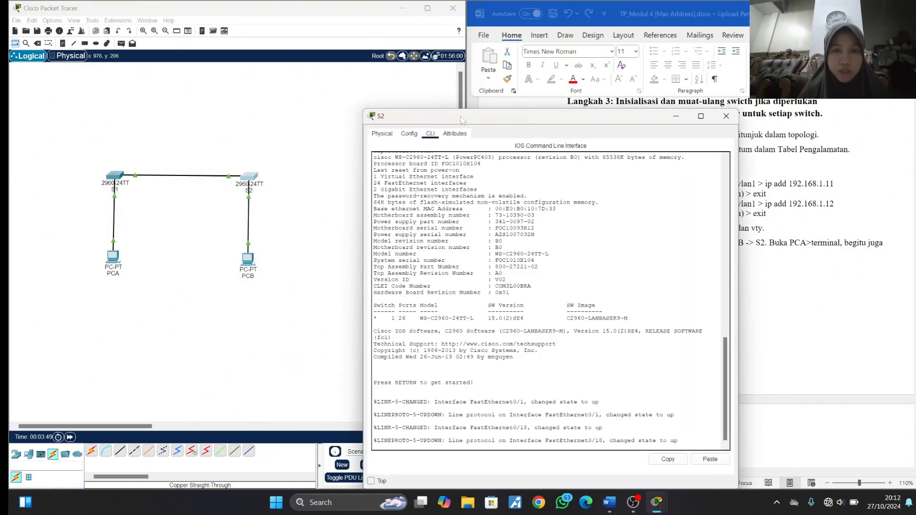
drag(461, 120, 180, 55)
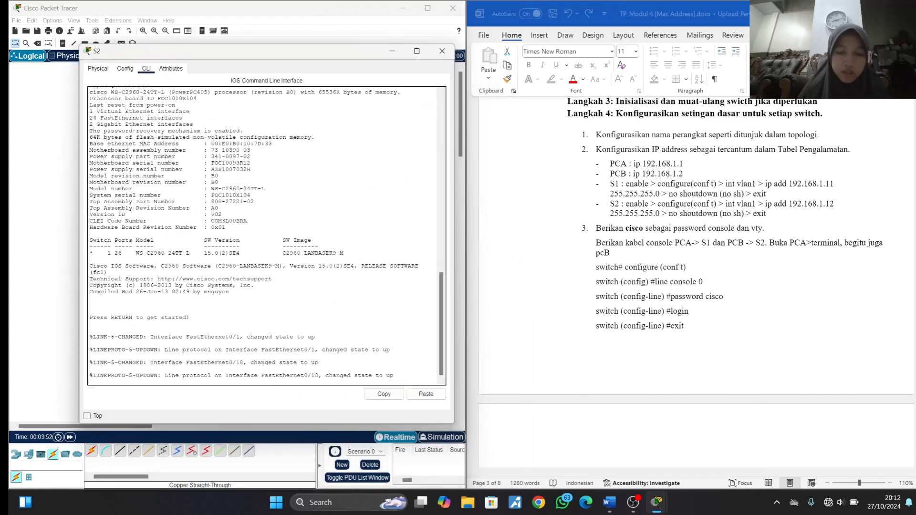
key(Return)
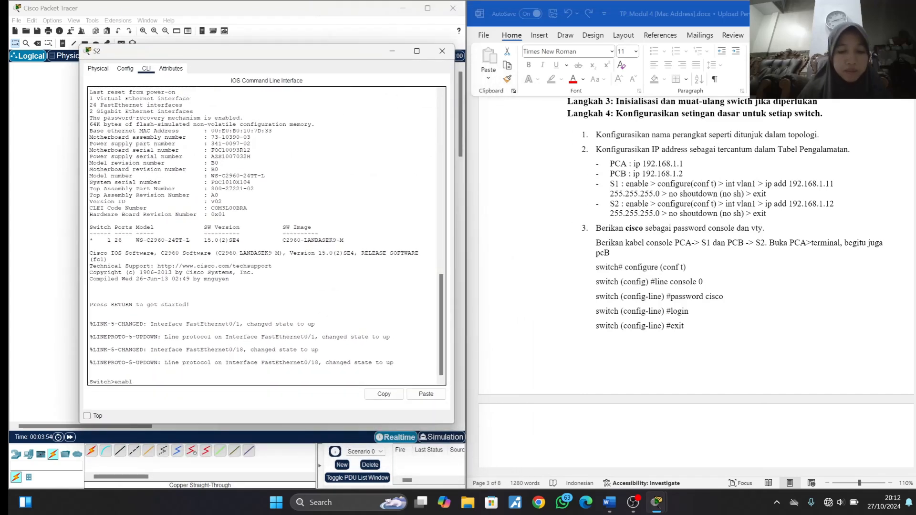
text(enable)
key(Return)
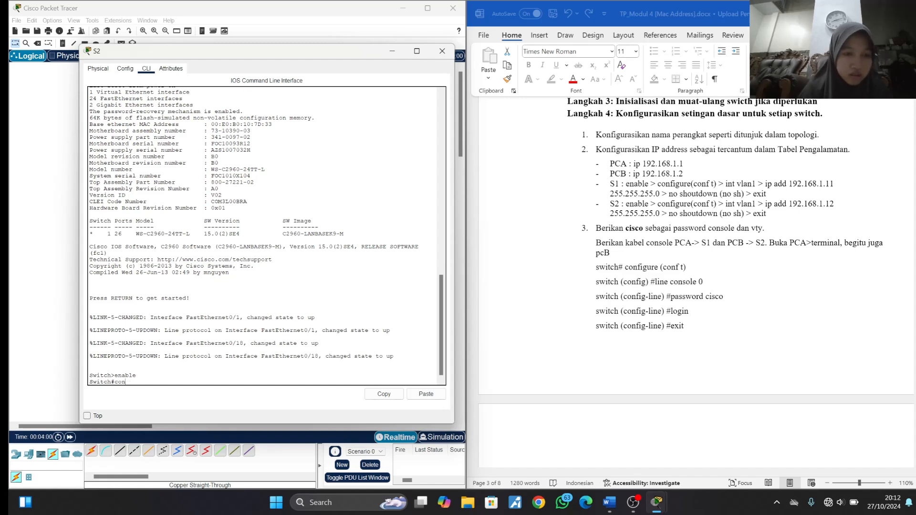
text(figur)
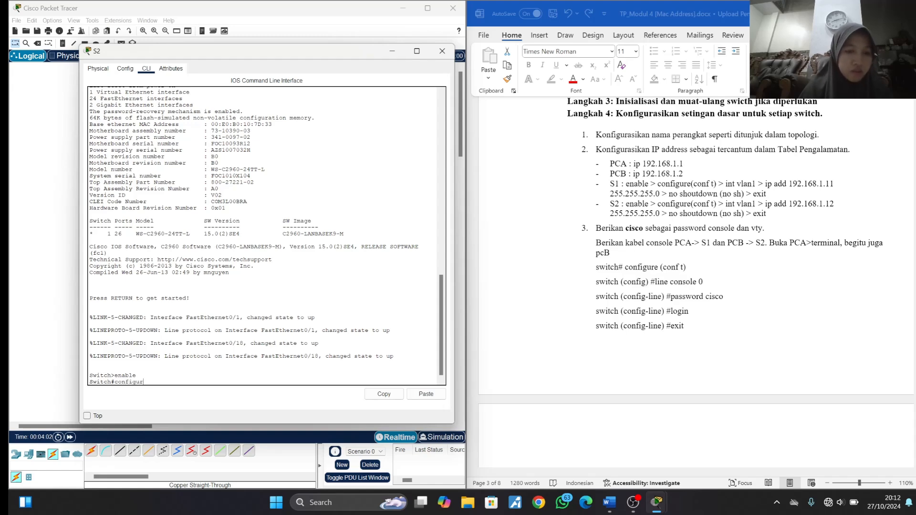
text(e)
key(Return)
key(Return)
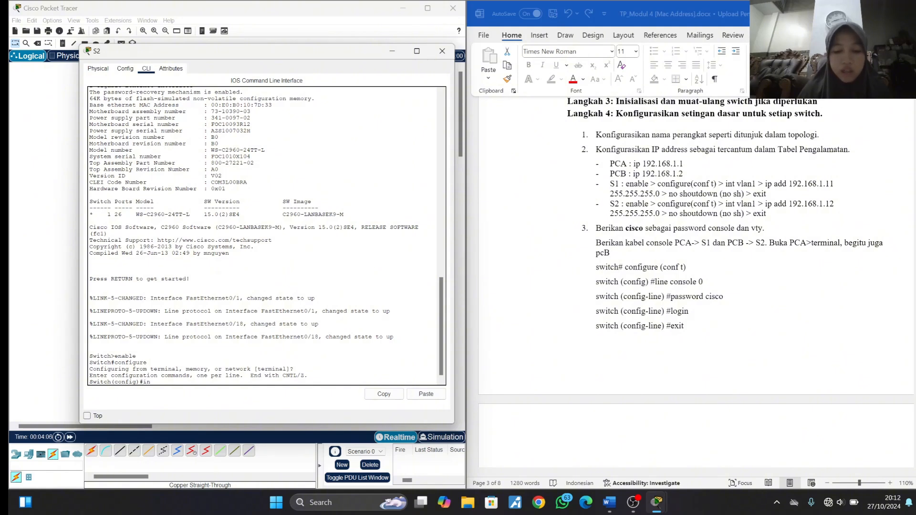
- Assign IP address 192.168.1.12 with mask 255.255.255.0 to S2's interface vlan1
text(int vlan1)
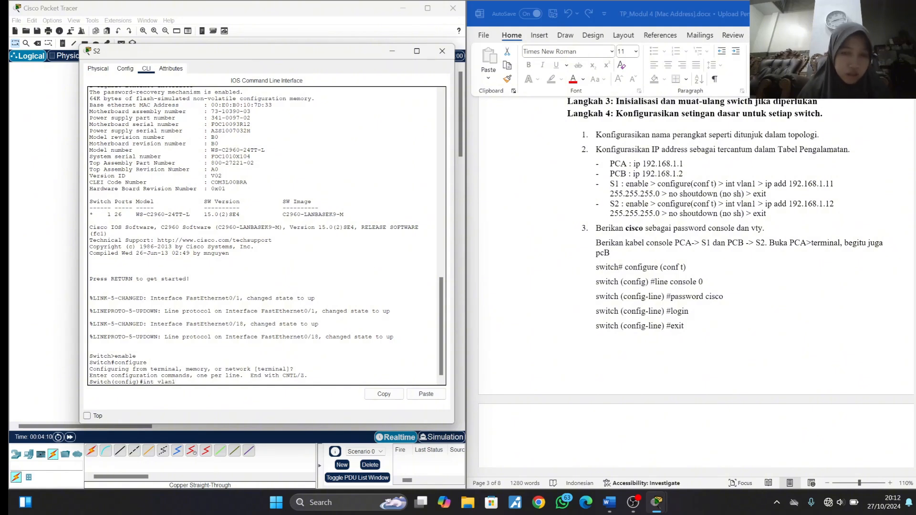
key(Return)
text(ip)
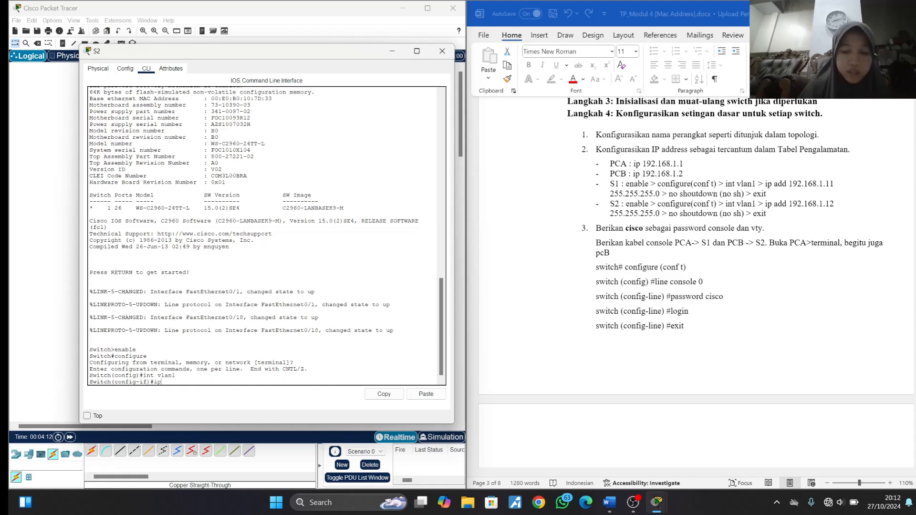
text( add 192.)
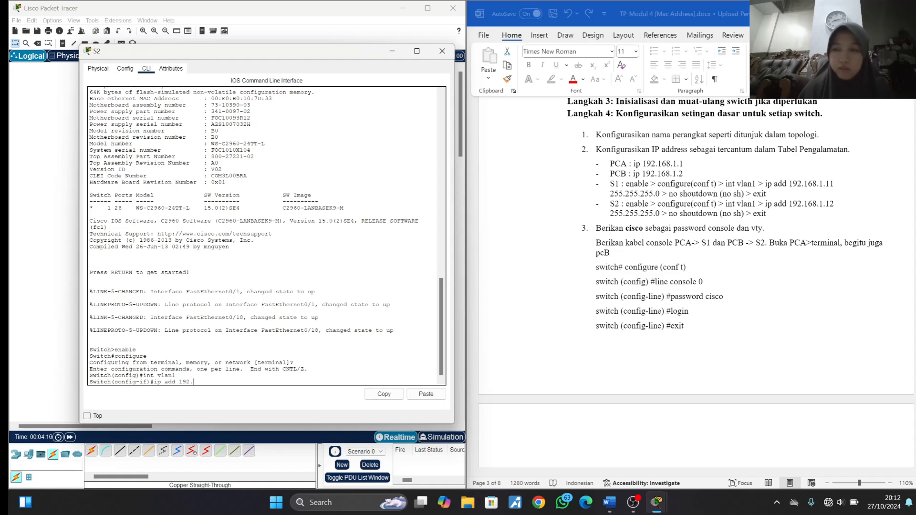
text(168.)
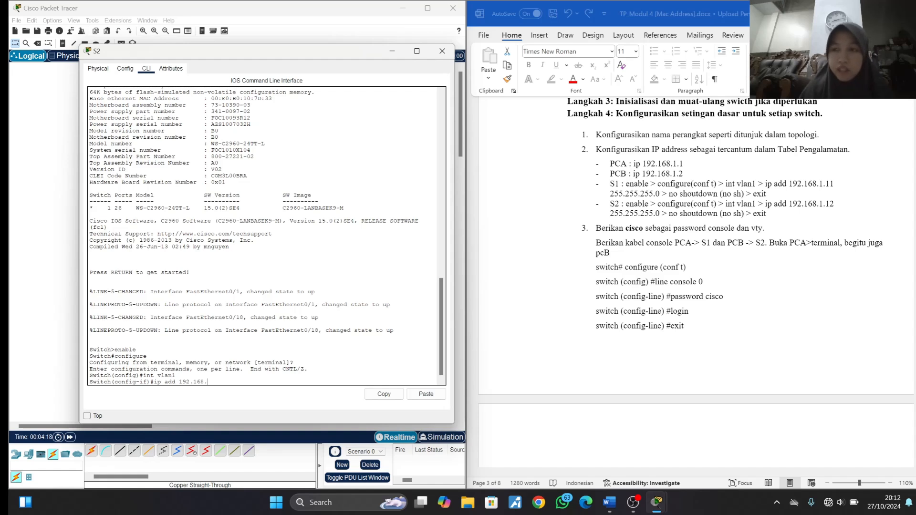
text(1.12)
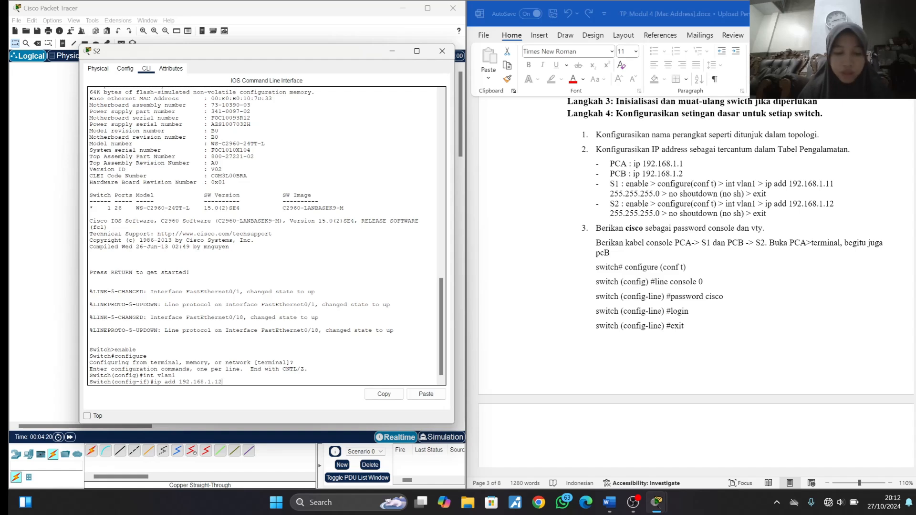
text( 255.)
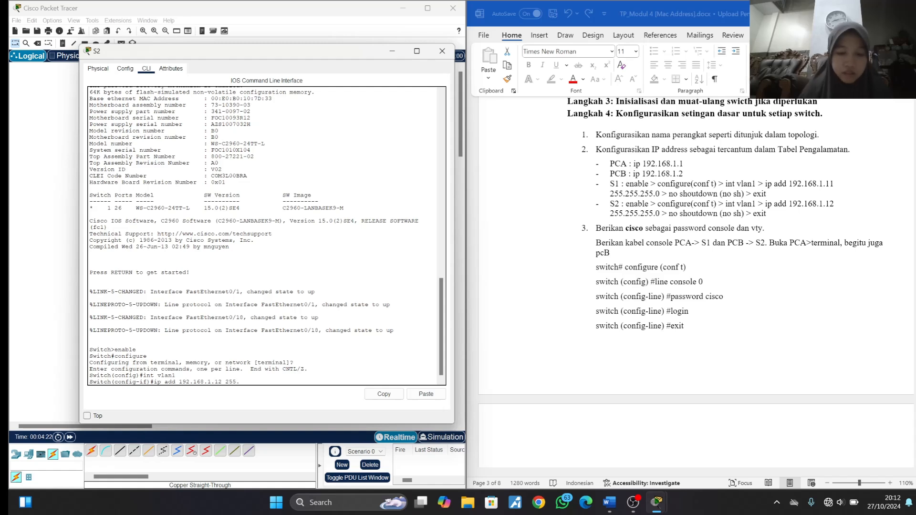
text(255.255.)
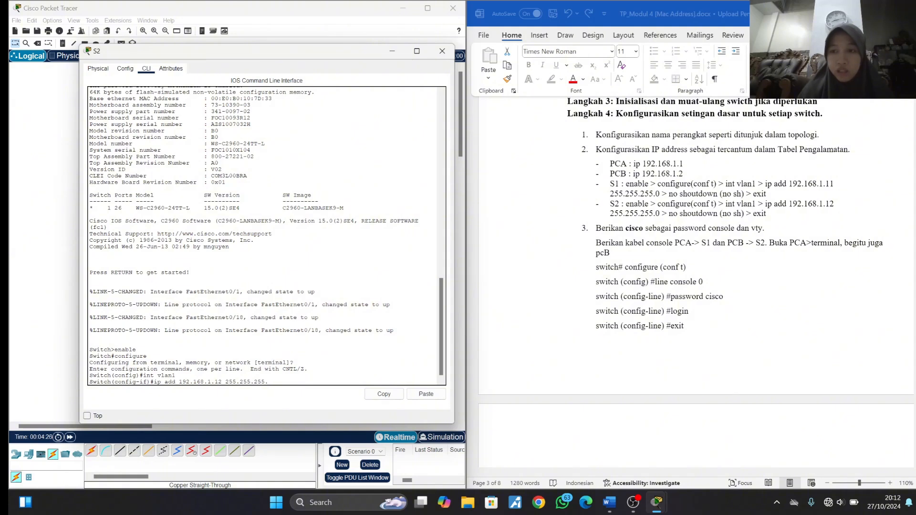
text(0)
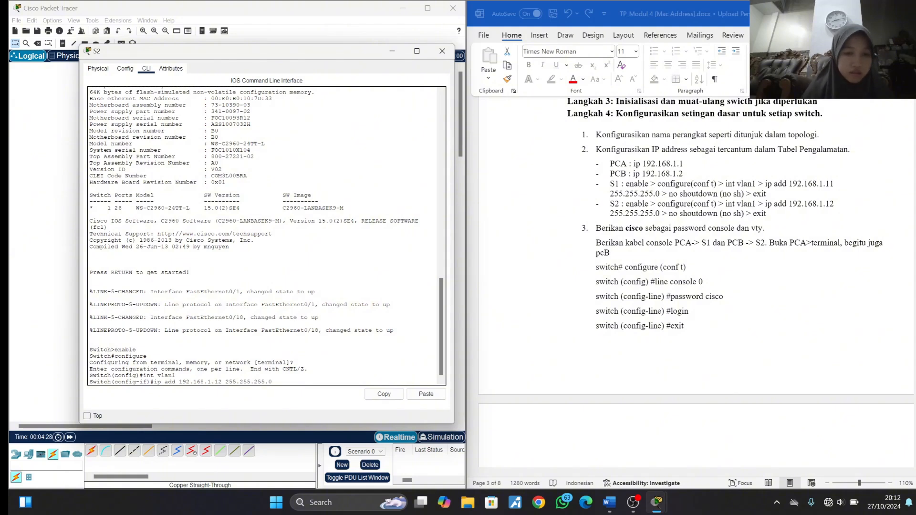
key(Return)
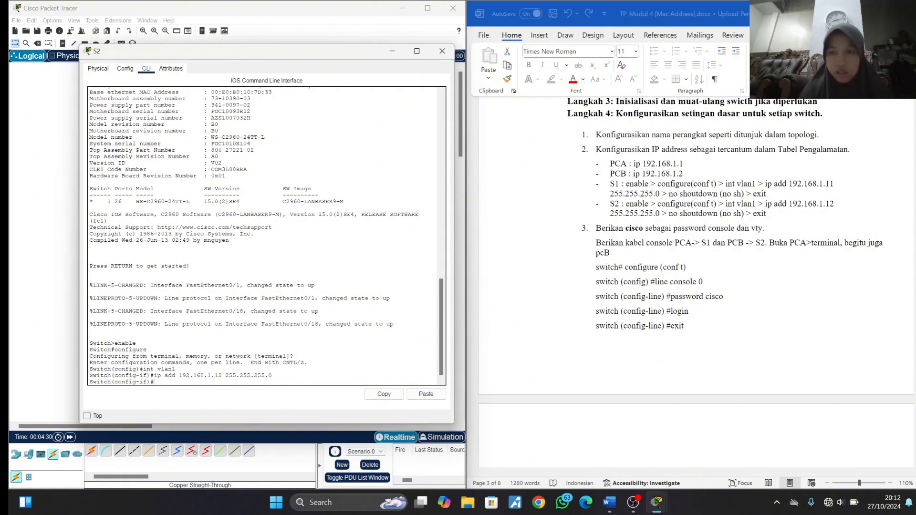
- Enable S2's vlan1 interface with no shutdown, exit interface configuration, and close the S2 window
text(no sh)
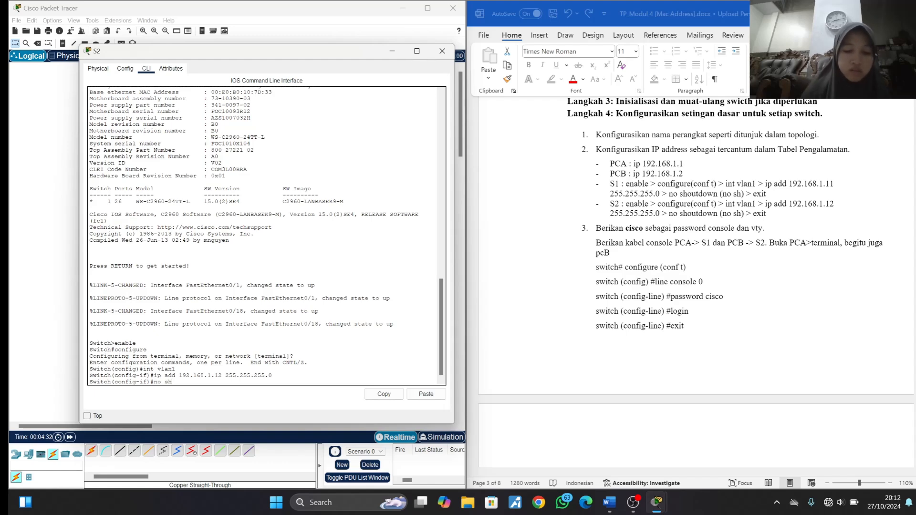
text(utdo)
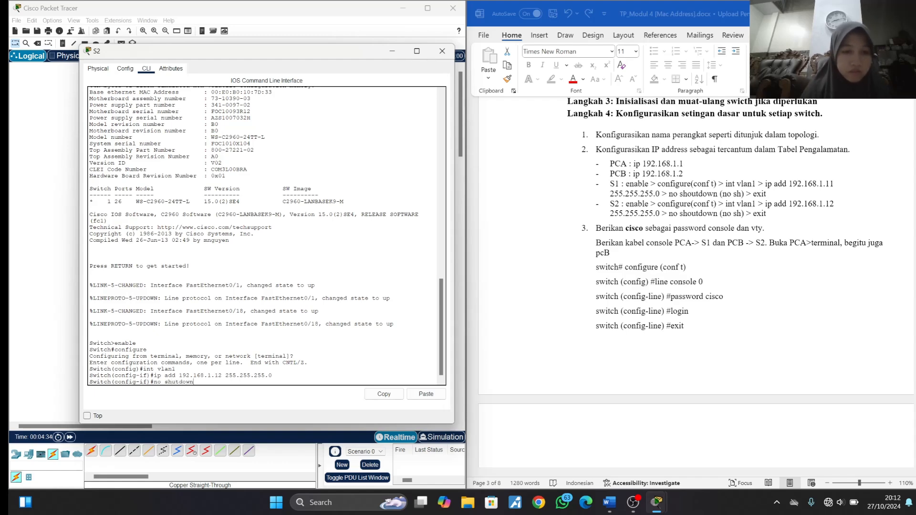
text(wn)
key(Return)
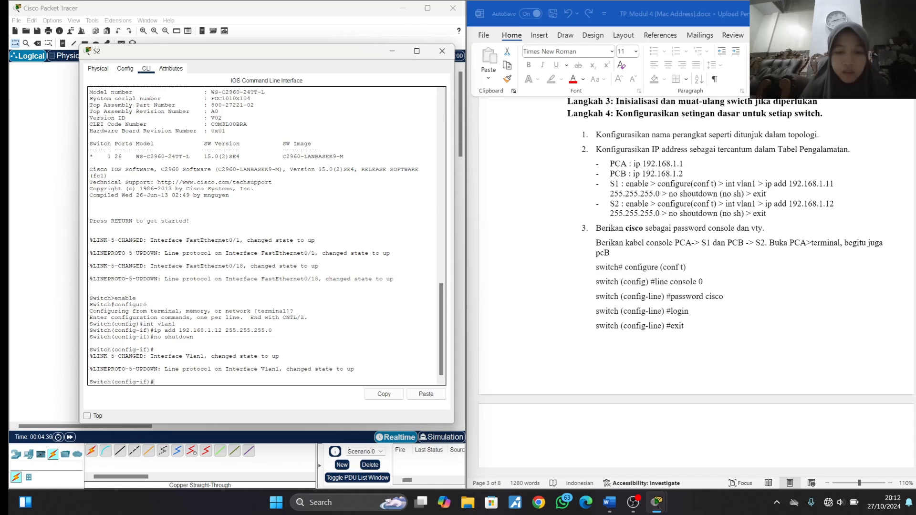
text(exi)
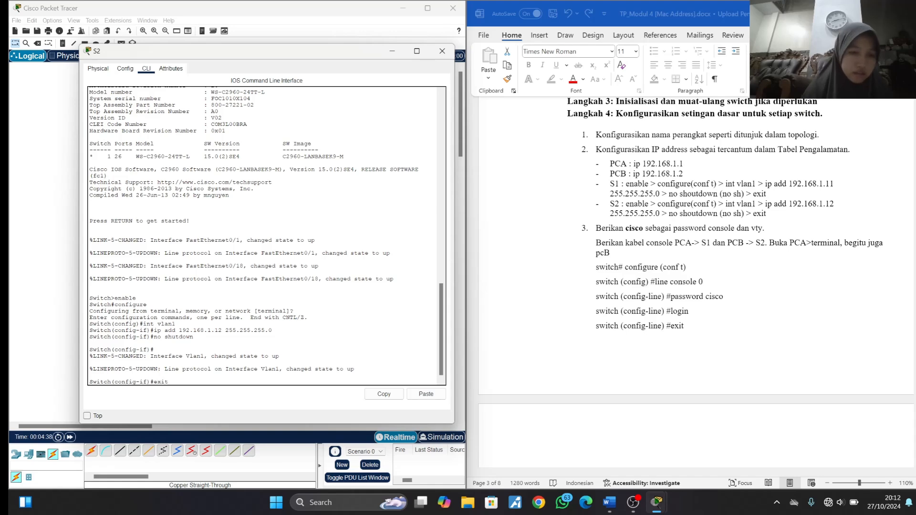
text(t)
key(Return)
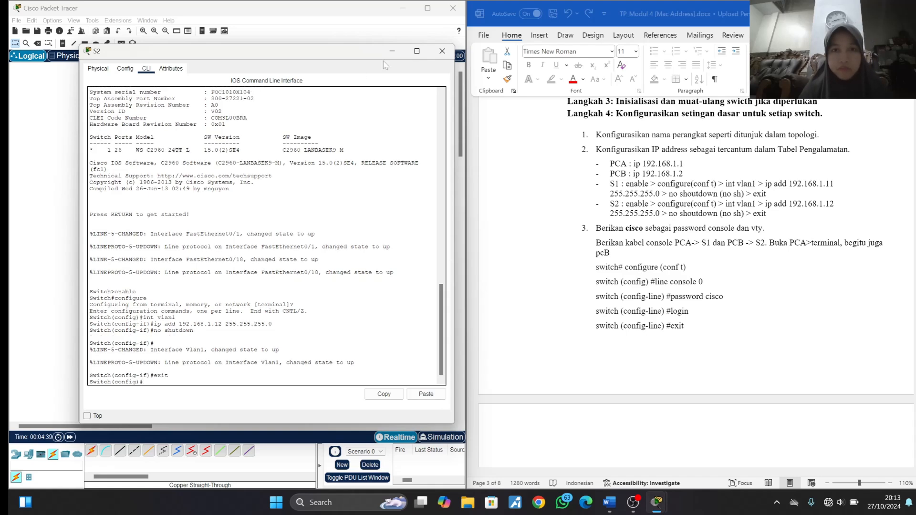
click(441, 51)
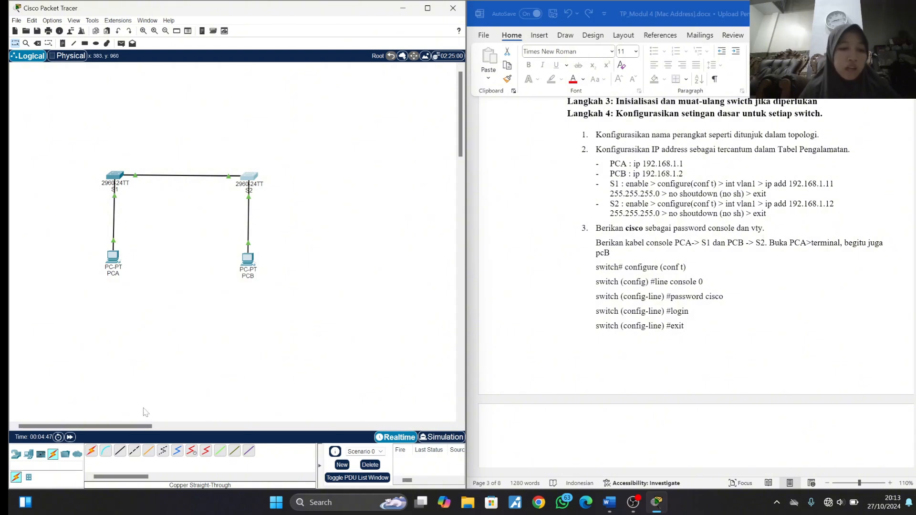
- Connect PCA's RS 232 port to S1's Console port with a console cable
click(106, 451)
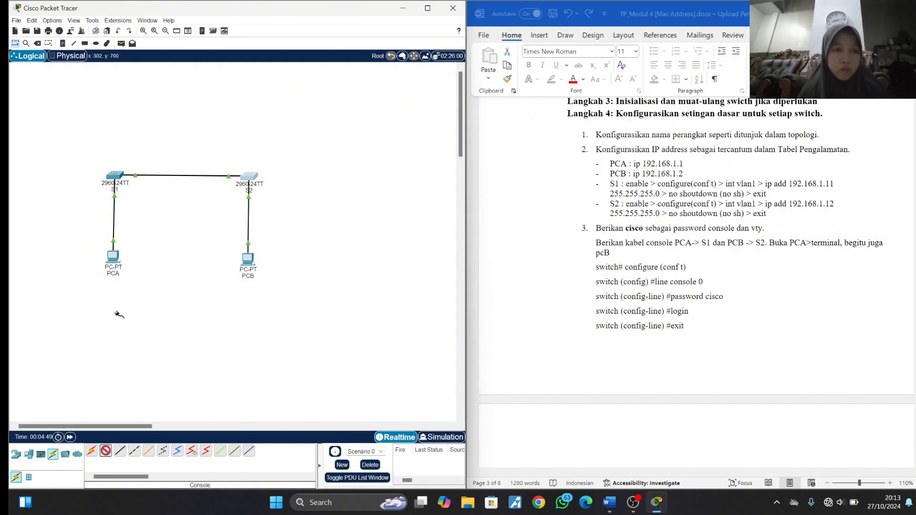
click(110, 259)
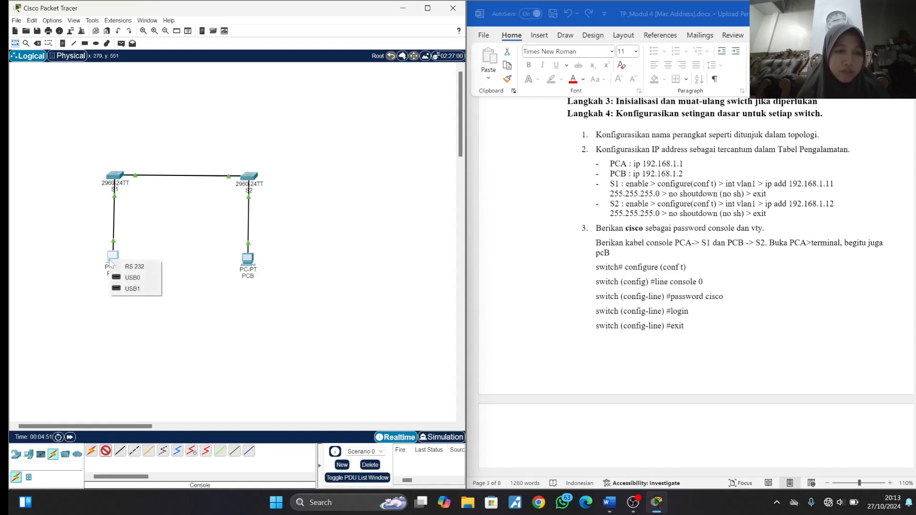
click(133, 266)
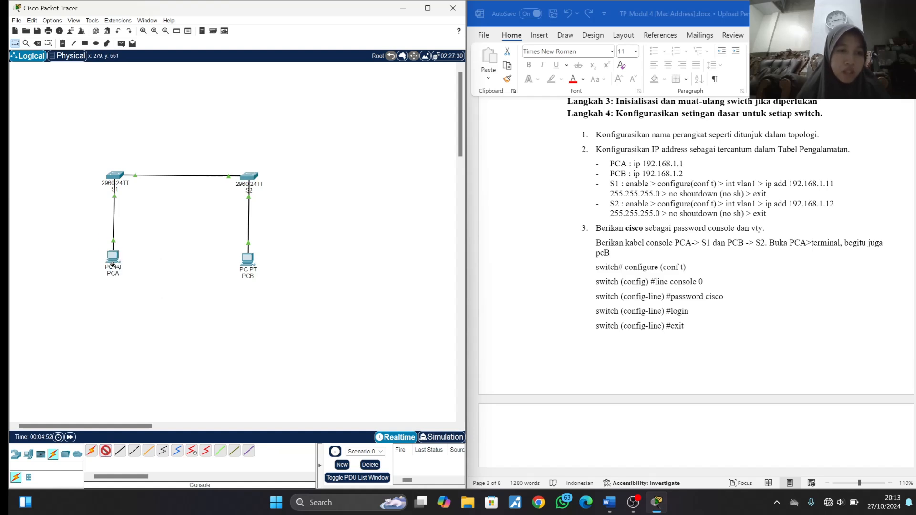
click(111, 175)
click(122, 181)
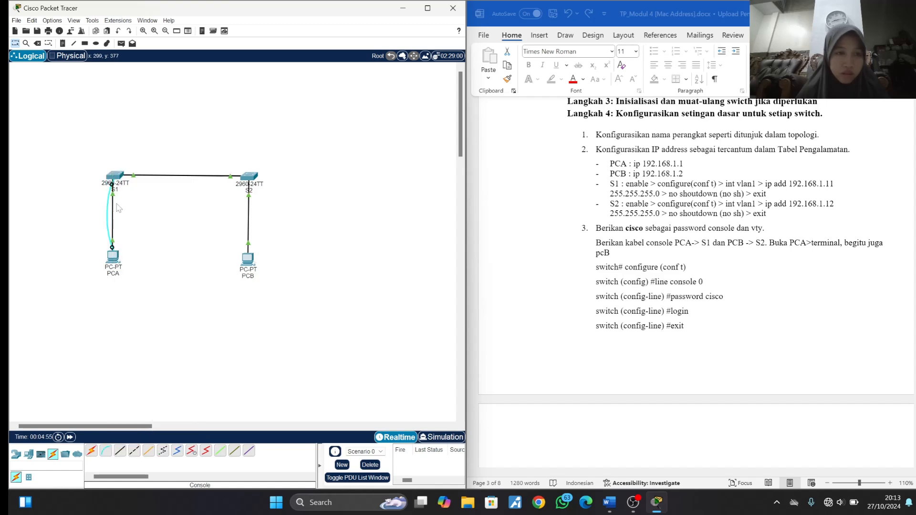
- Connect PCB's RS 232 port to S2's Console port with a console cable
click(105, 451)
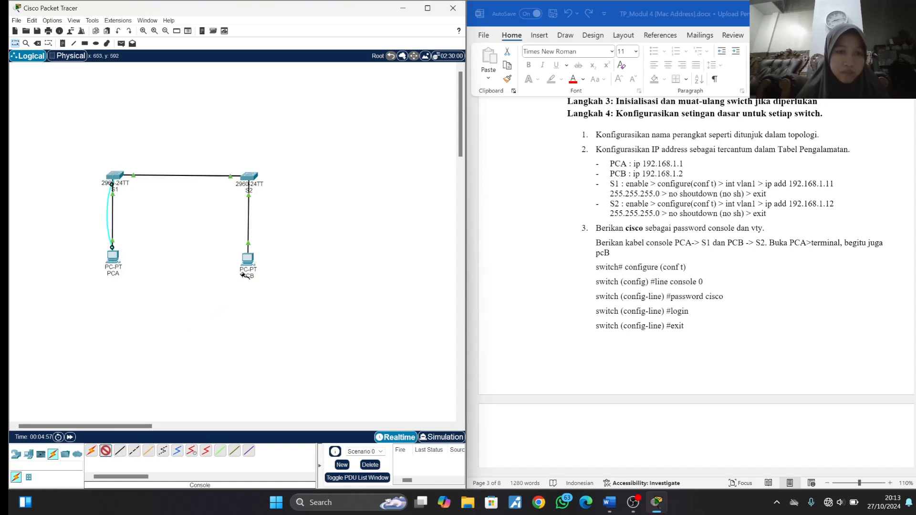
click(255, 260)
click(265, 265)
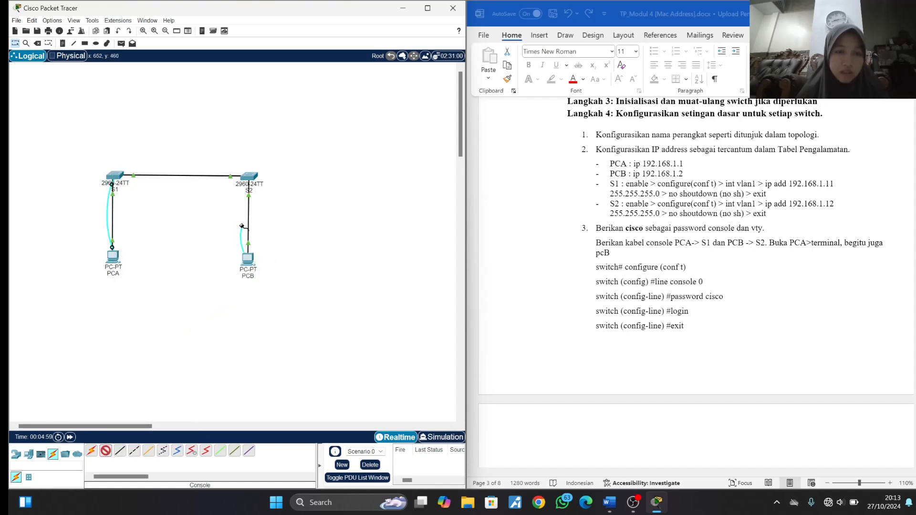
click(249, 176)
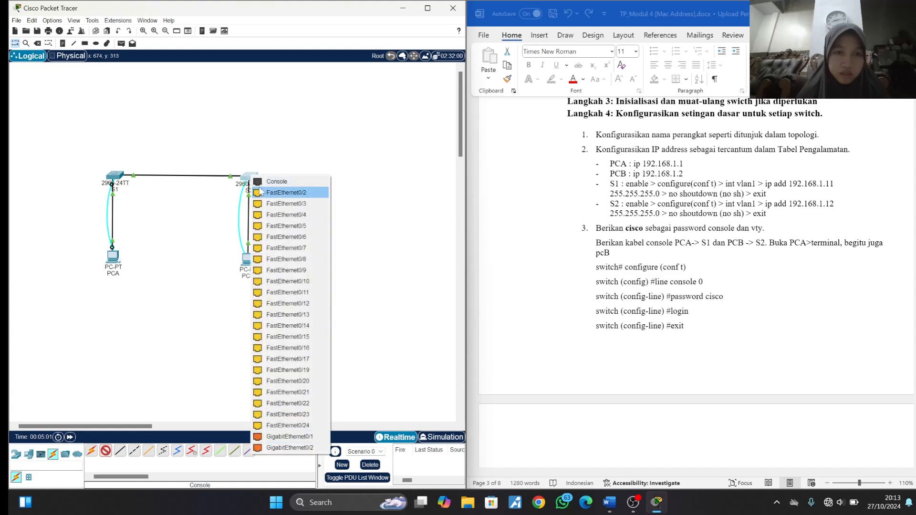
click(263, 181)
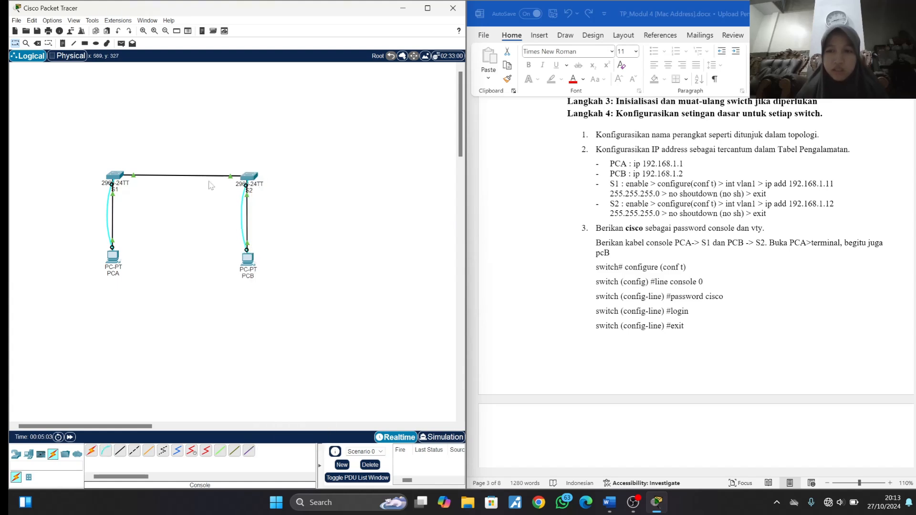
- Open a terminal session to S1 from PCA with the default port settings and bring up the password instructions in the lab document
click(113, 260)
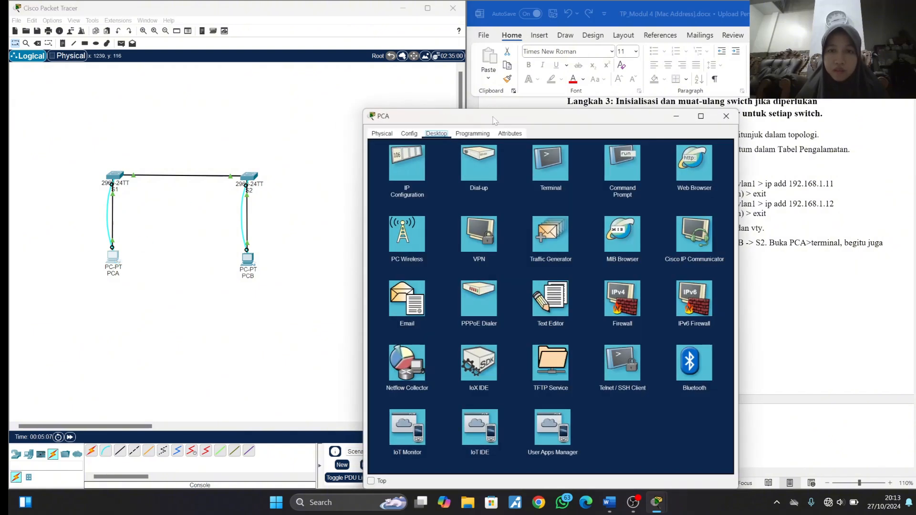
drag(490, 116, 184, 66)
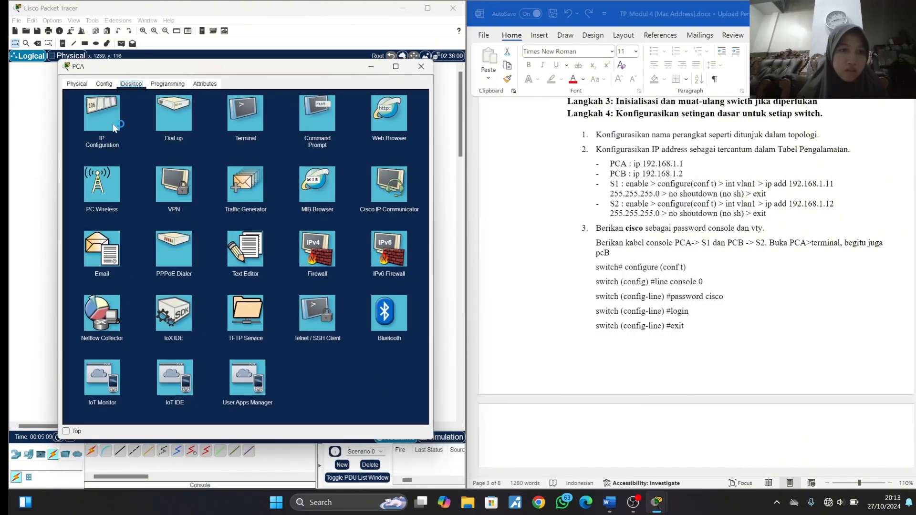
click(260, 119)
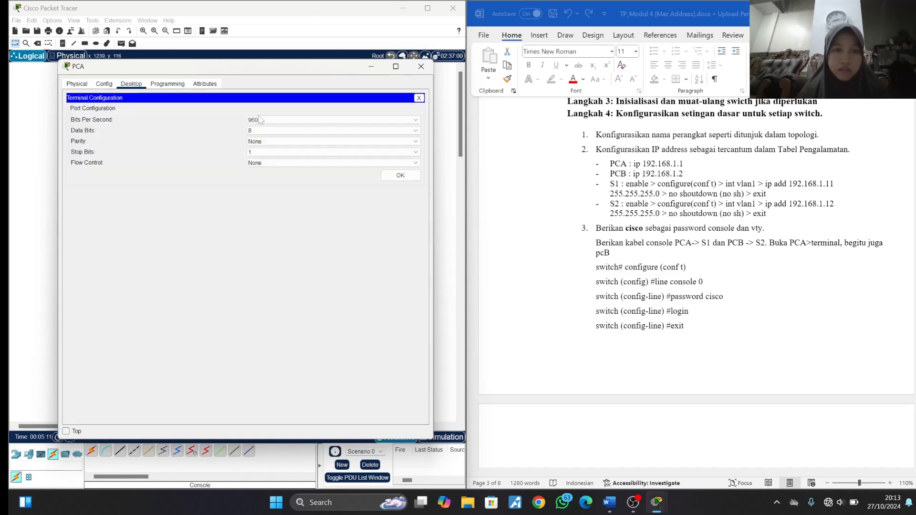
click(401, 175)
scroll(561, 252, down, 1)
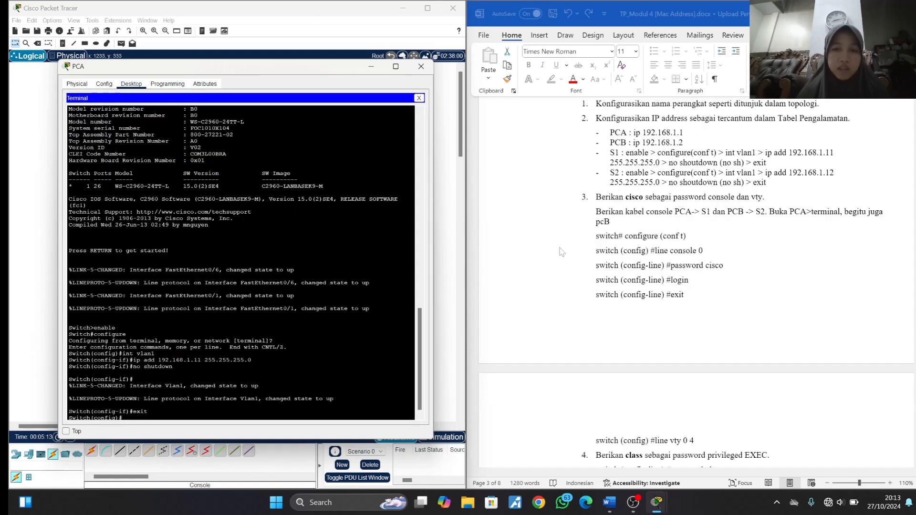
scroll(562, 251, down, 1)
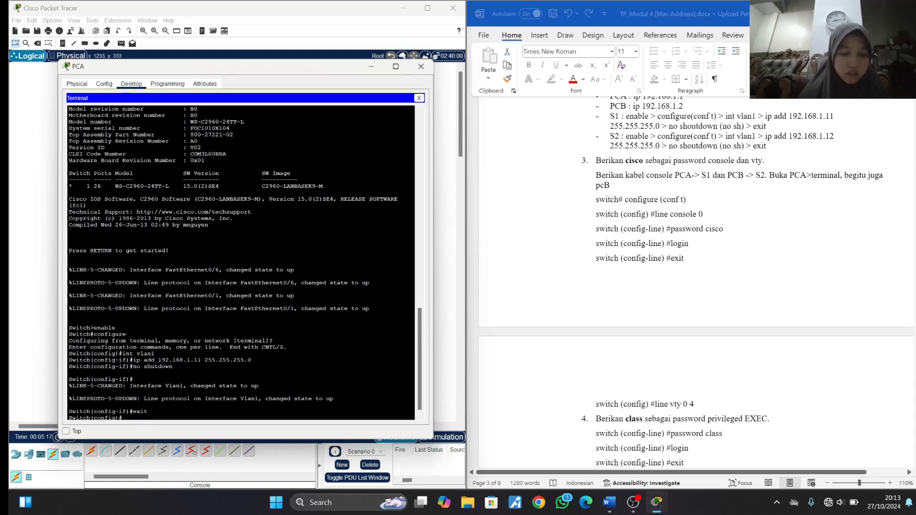
- Leave S1's global configuration mode and re-enter it from privileged EXEC with configure, accepting the default terminal source
text(exit)
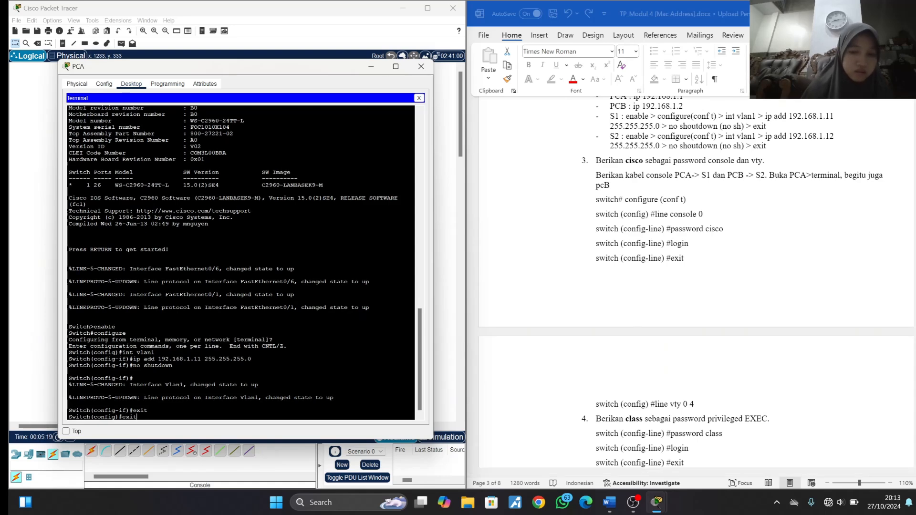
key(Return)
key(Return)
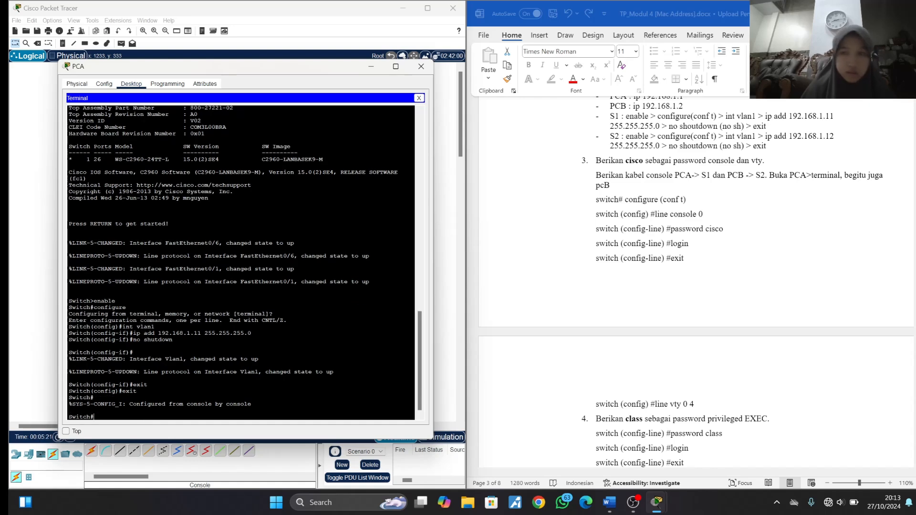
text(confi)
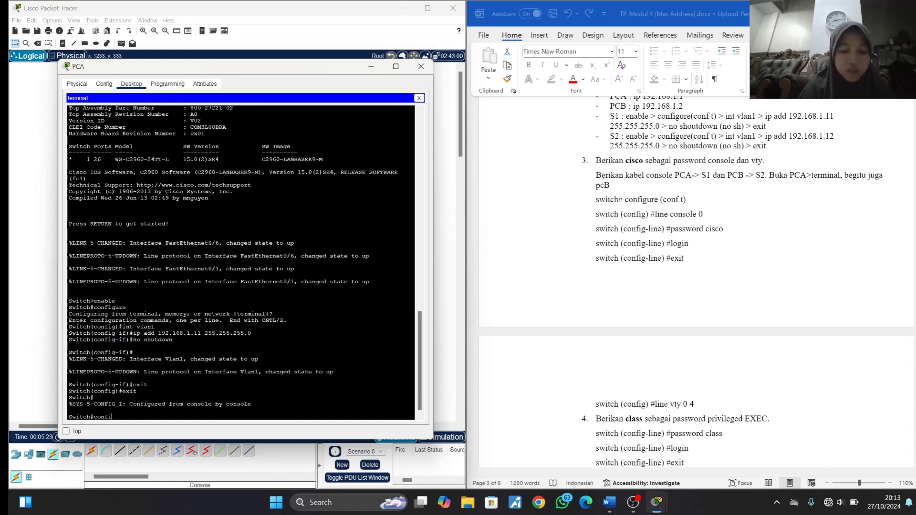
text(gure)
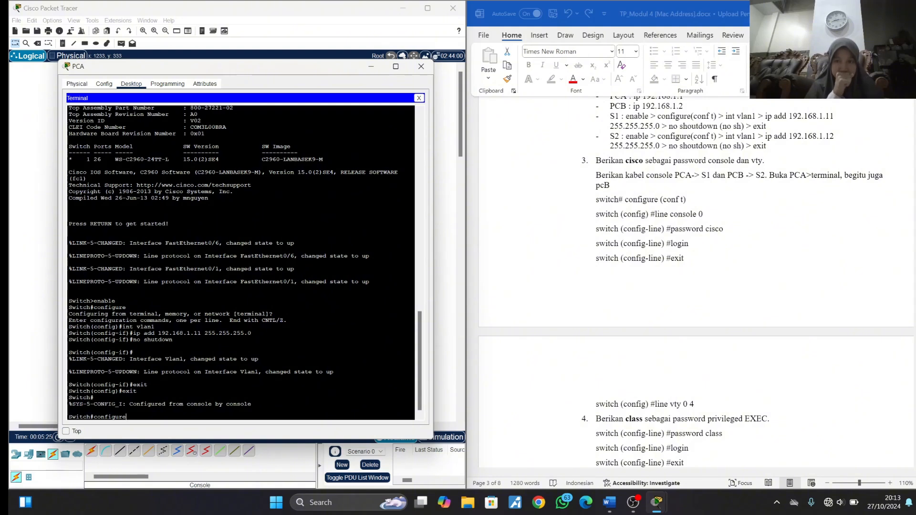
key(Return)
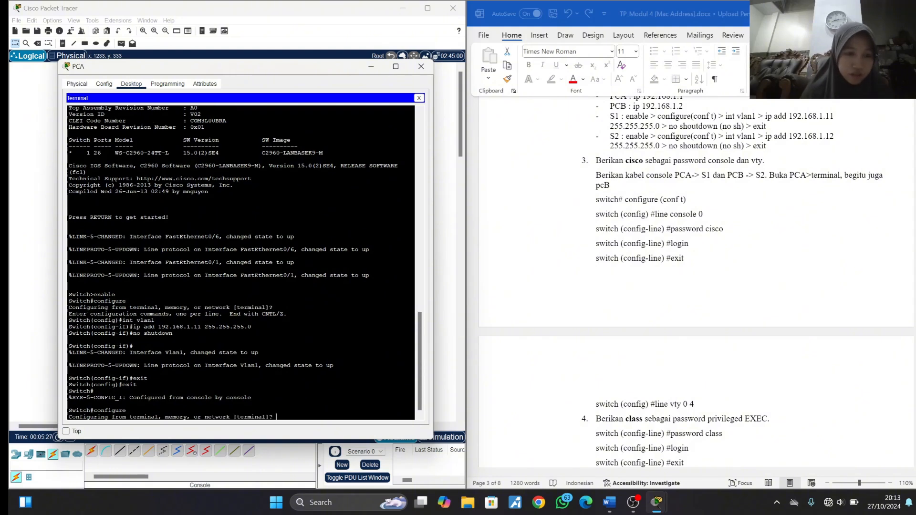
key(Return)
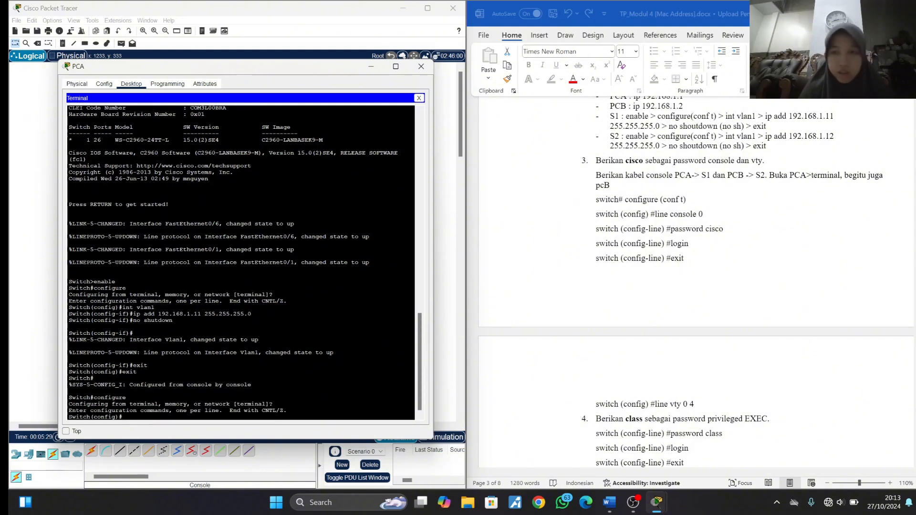
- Enter line configuration mode for S1's console port with line console 0
text(li)
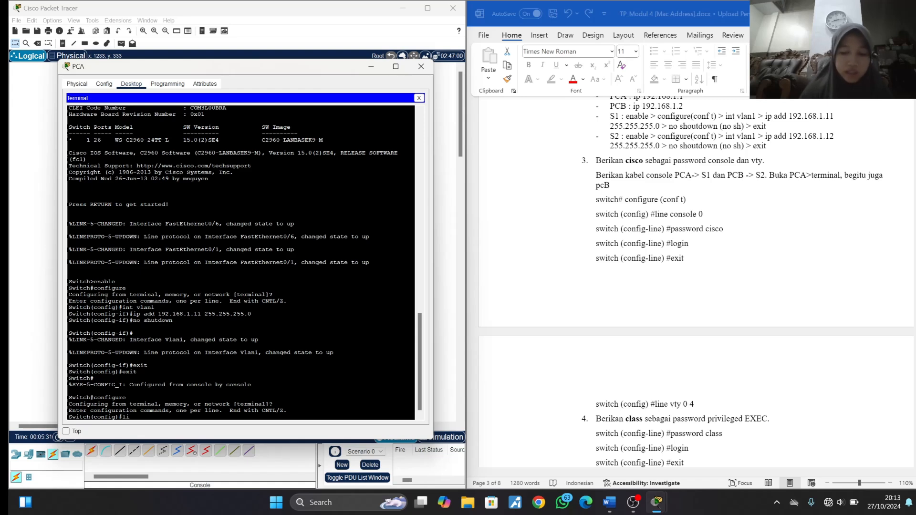
text(n)
text(e con)
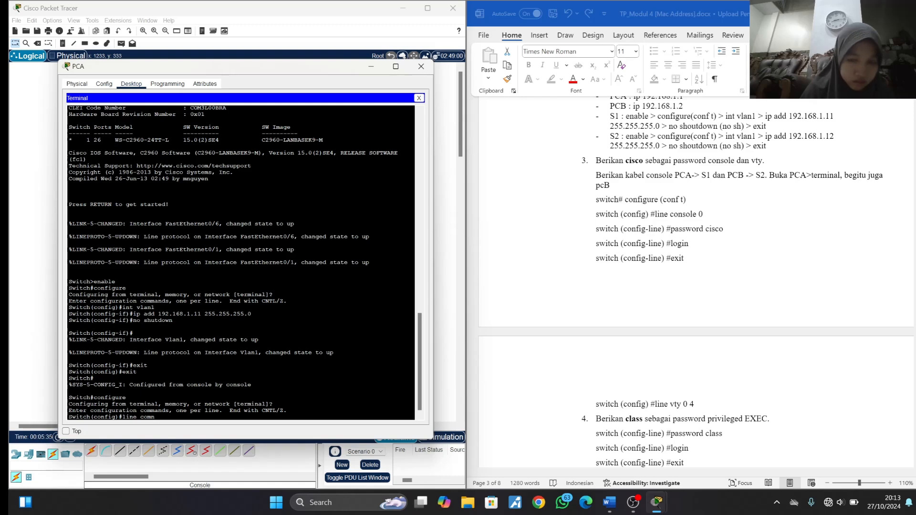
key(BackSpace)
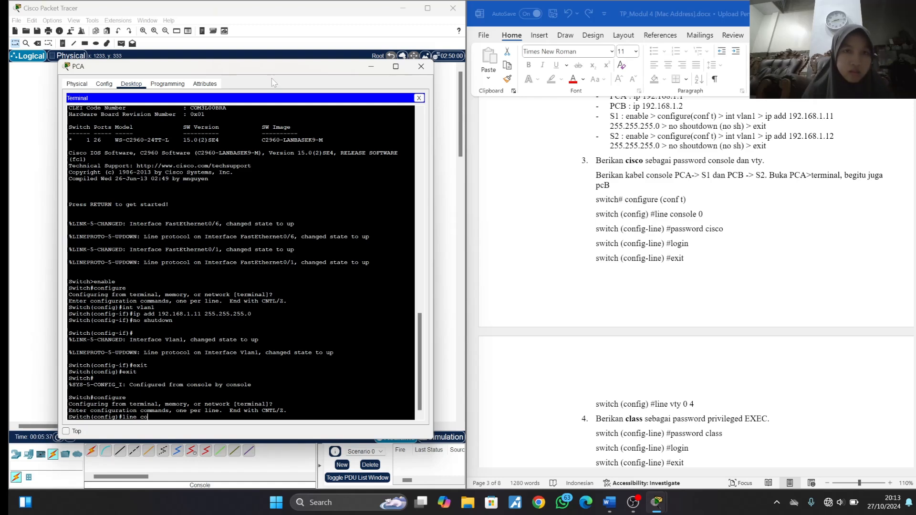
drag(268, 74, 261, 43)
text(n)
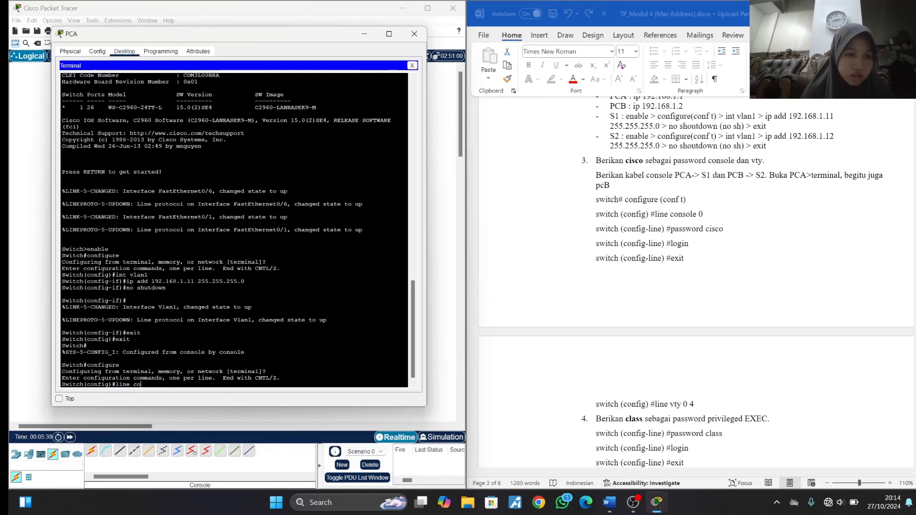
text(sole)
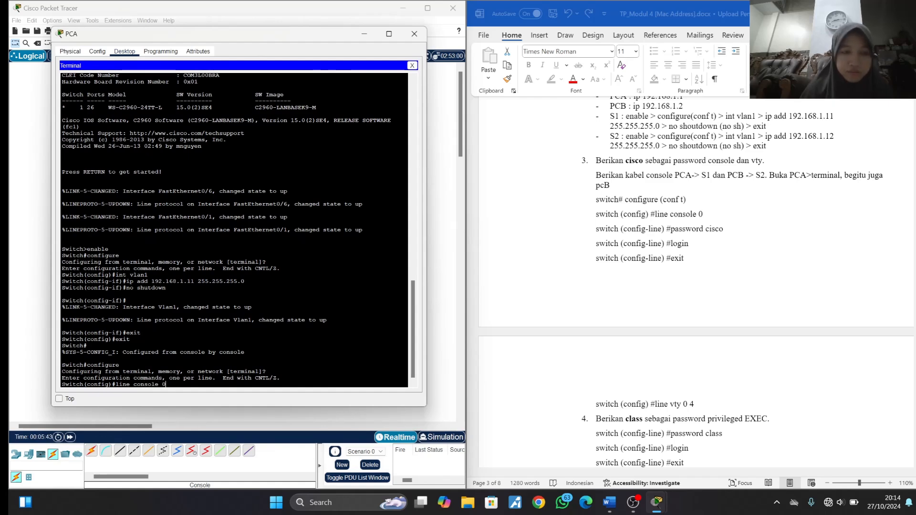
text( 0)
key(Return)
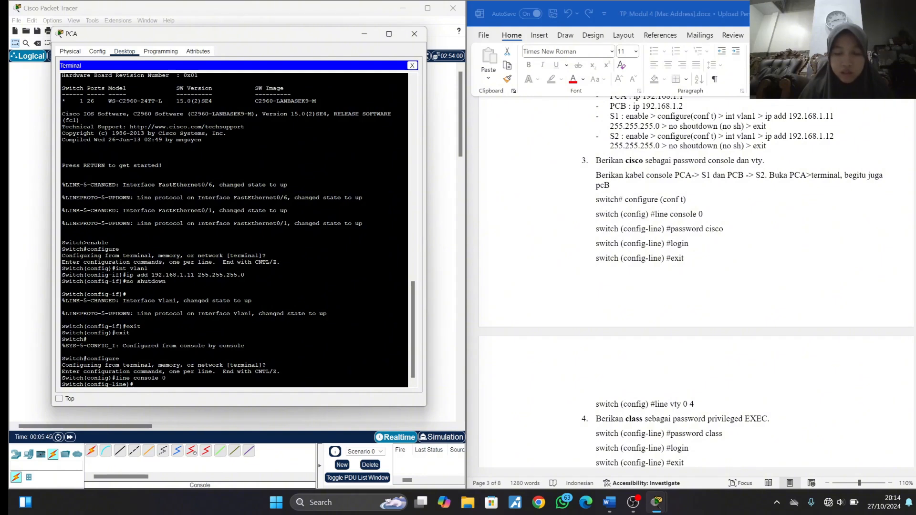
- Set the console line password on S1, require login, and exit line configuration
text(password cisco)
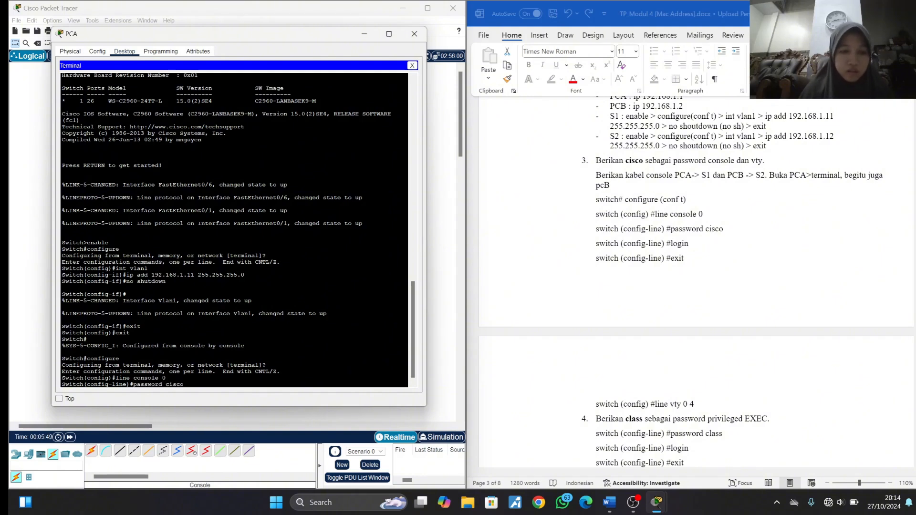
key(Return)
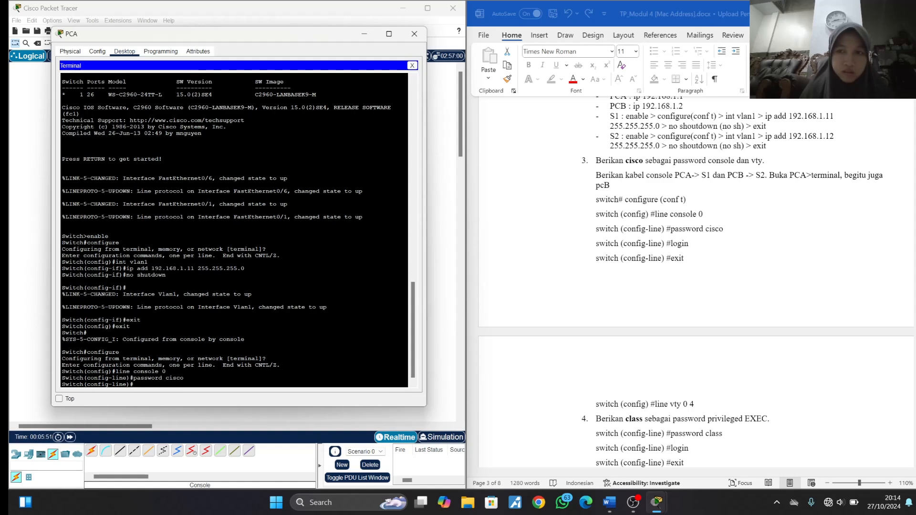
text(login)
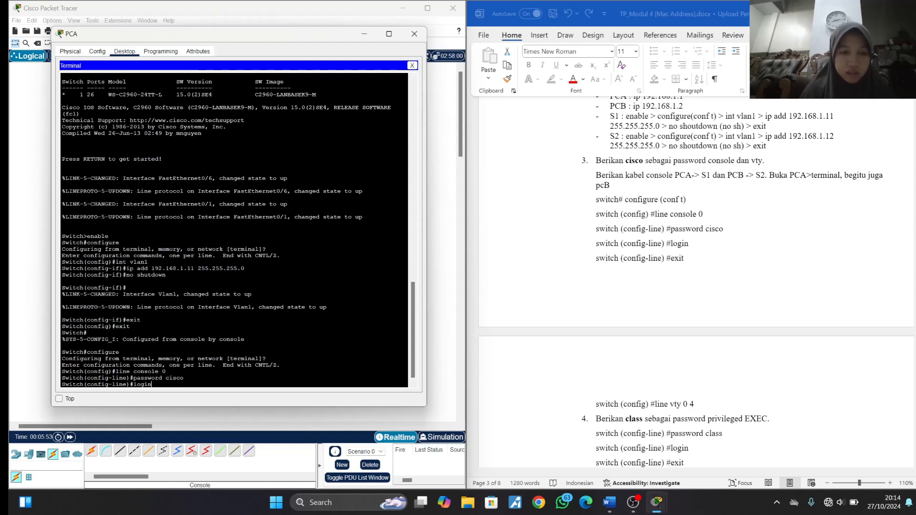
key(Return)
text(e)#e)
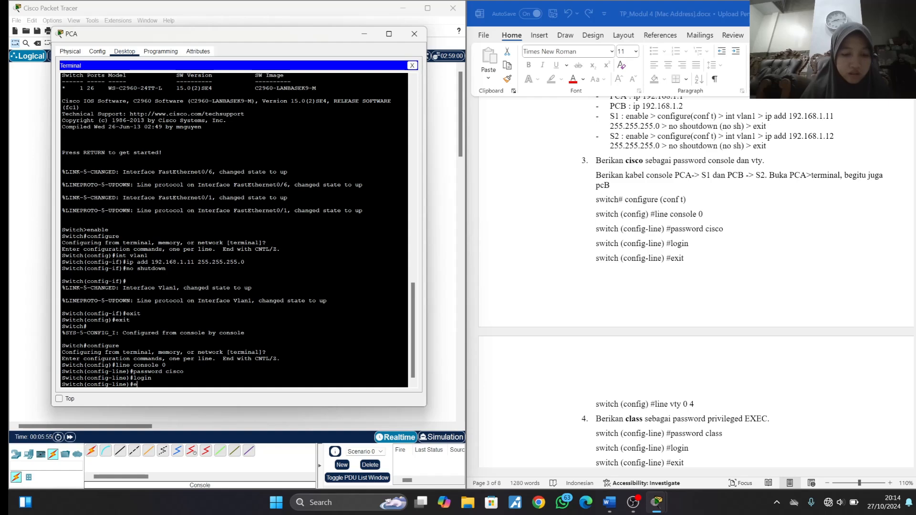
text(xit)
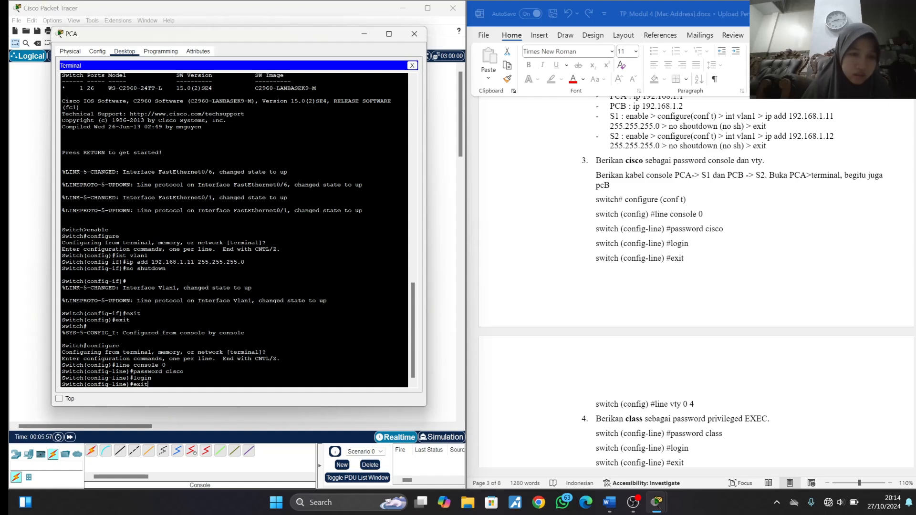
key(Return)
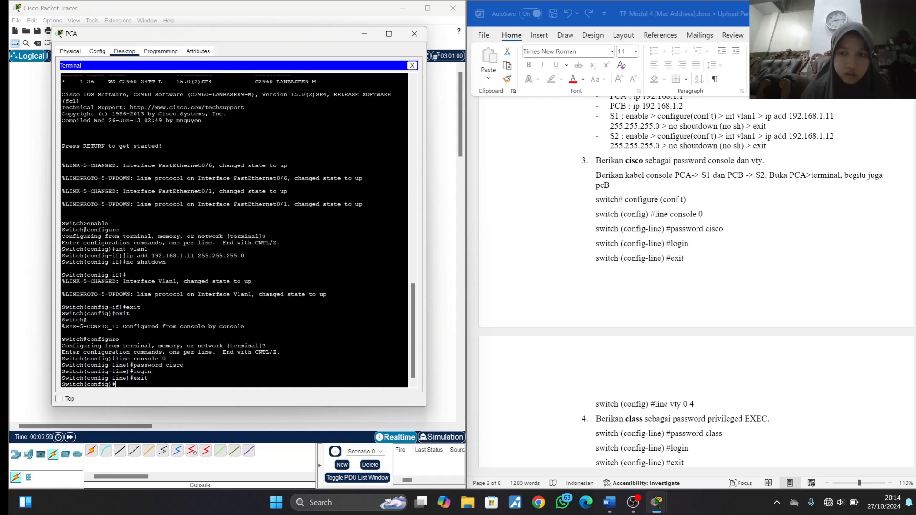
- Enter line configuration mode for S1's virtual terminal lines with line vty 0 4
text(line)
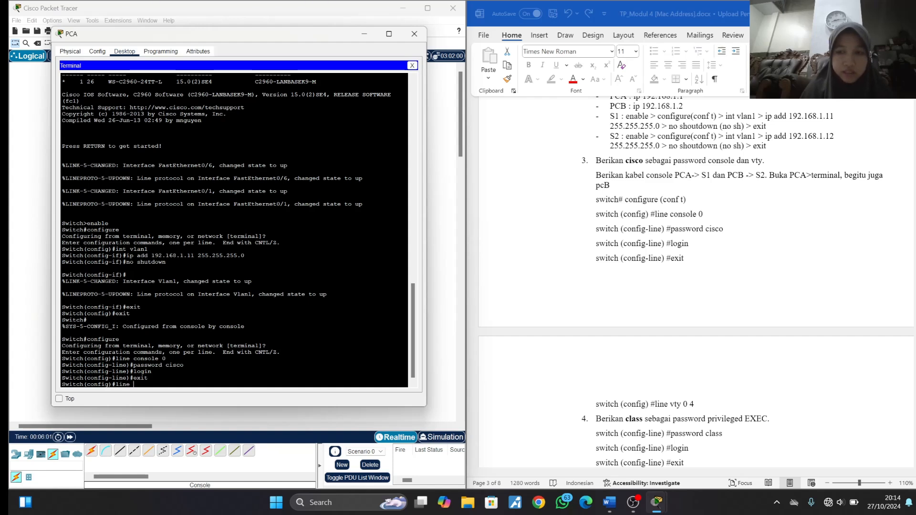
text( vty)
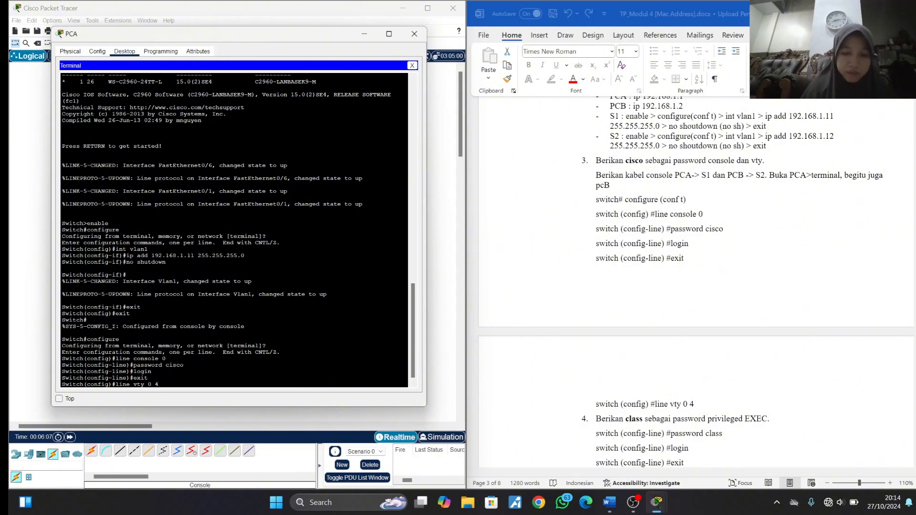
text( 0 4)
key(Return)
- Set the vty line password given in the lab document, require login, and exit line configuration
scroll(656, 288, down, 3)
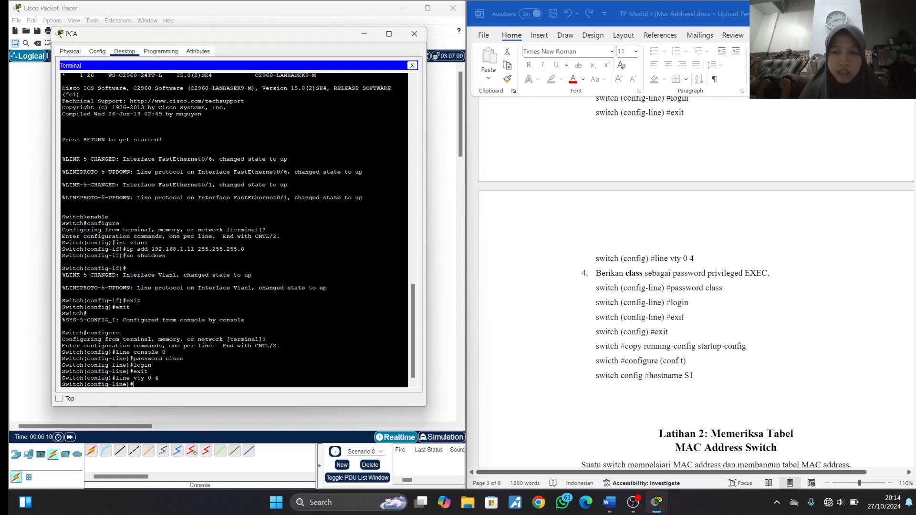
scroll(611, 313, down, 2)
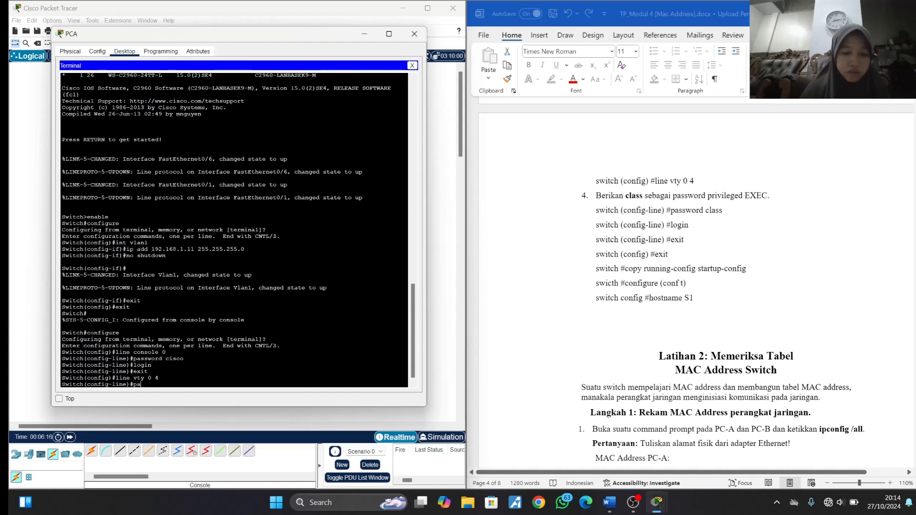
text(word )
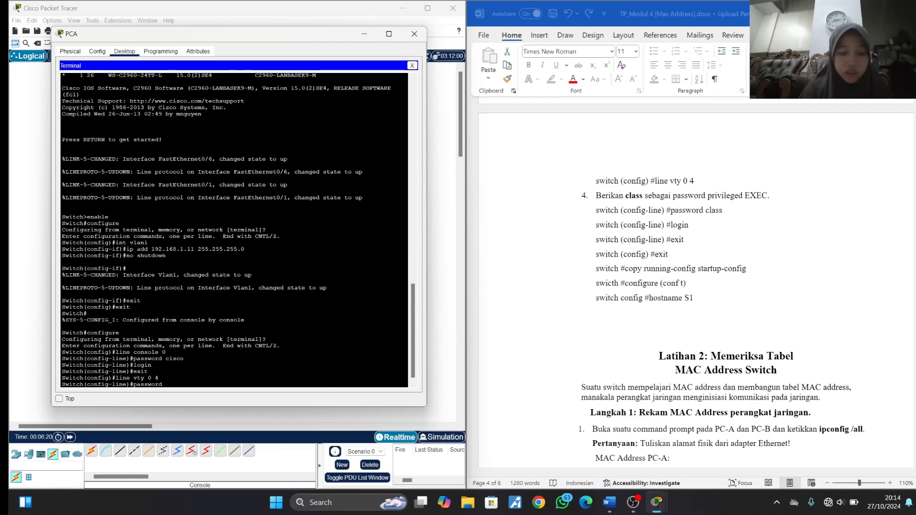
text(cl)
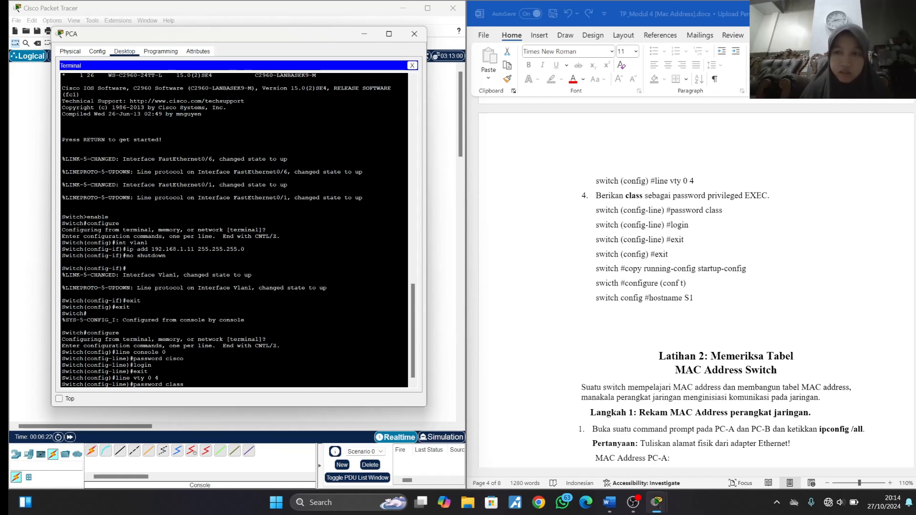
text(ass)
key(Return)
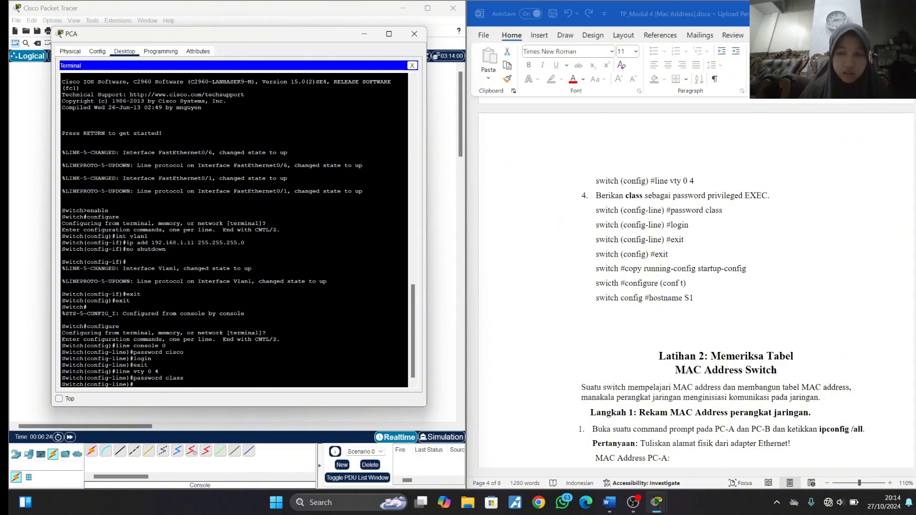
text(login)
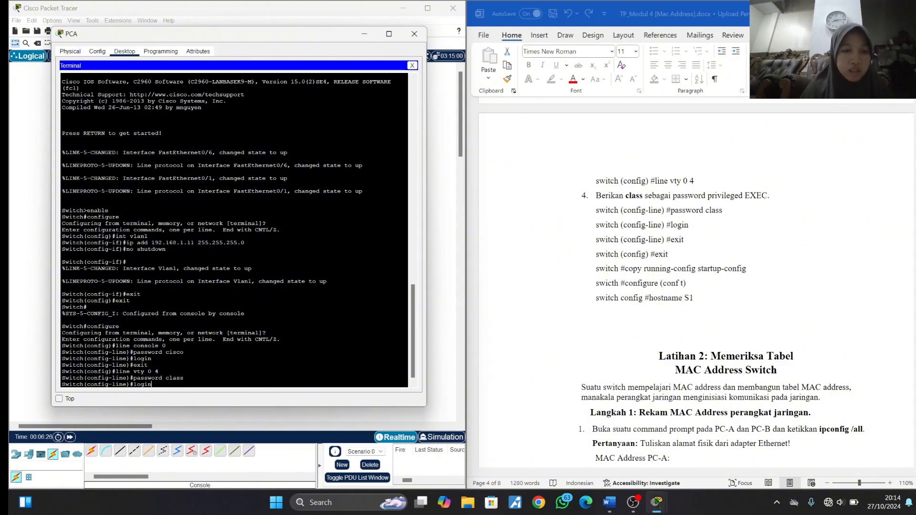
key(Return)
text(exit)
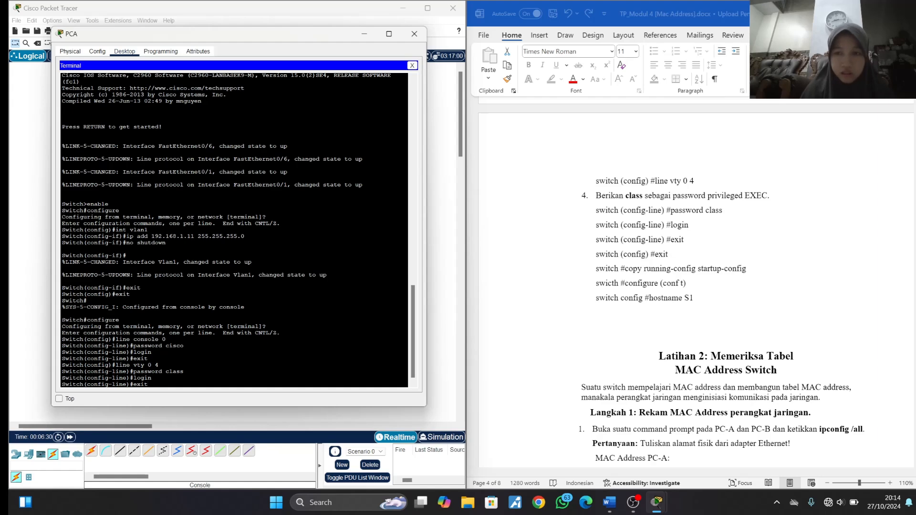
key(Return)
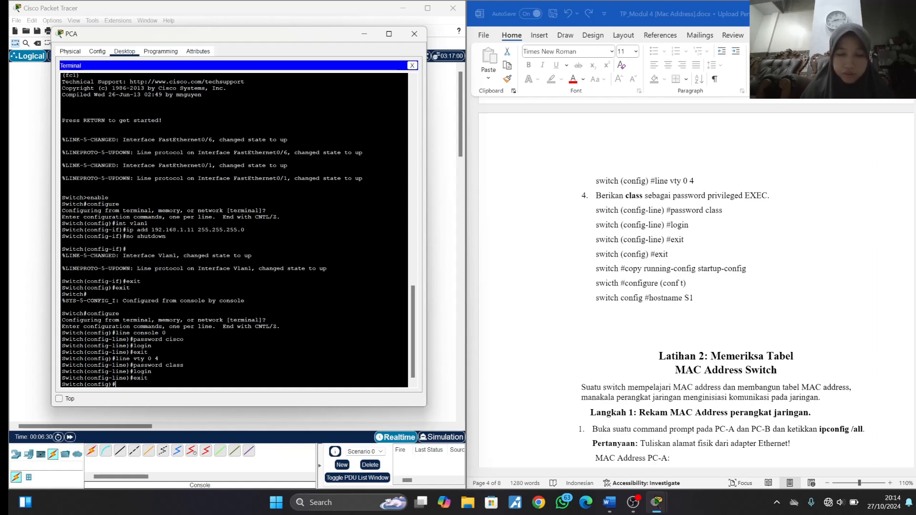
- Exit global configuration on S1 and save its settings with copy running-config startup-config, accepting the default destination filename
text(ex)
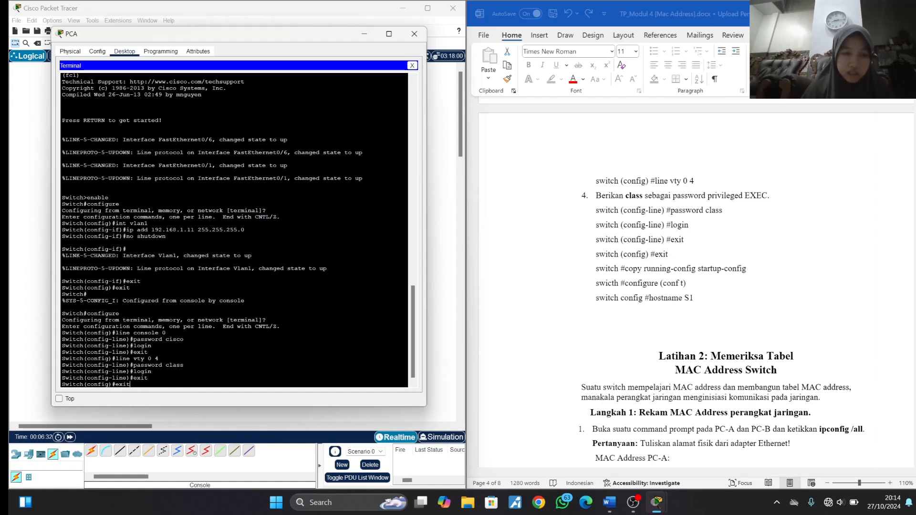
text(it)
key(Return)
key(Return)
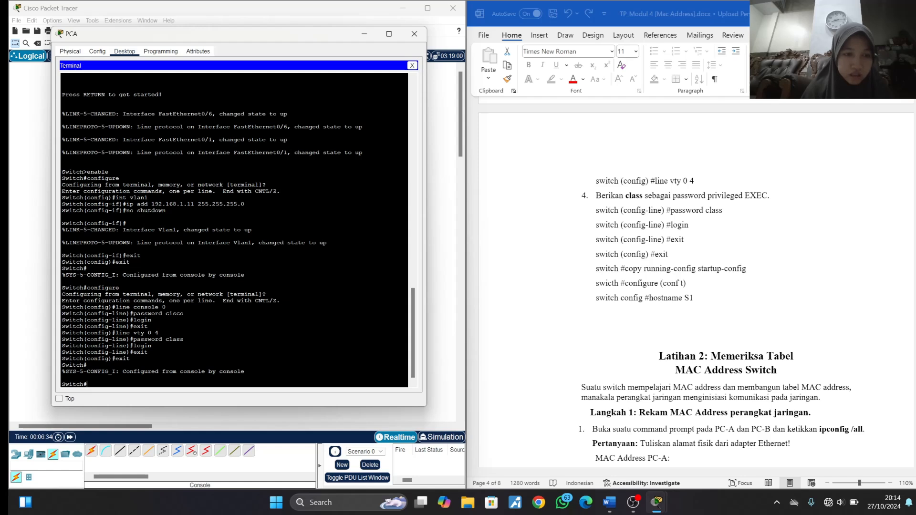
text(cop)
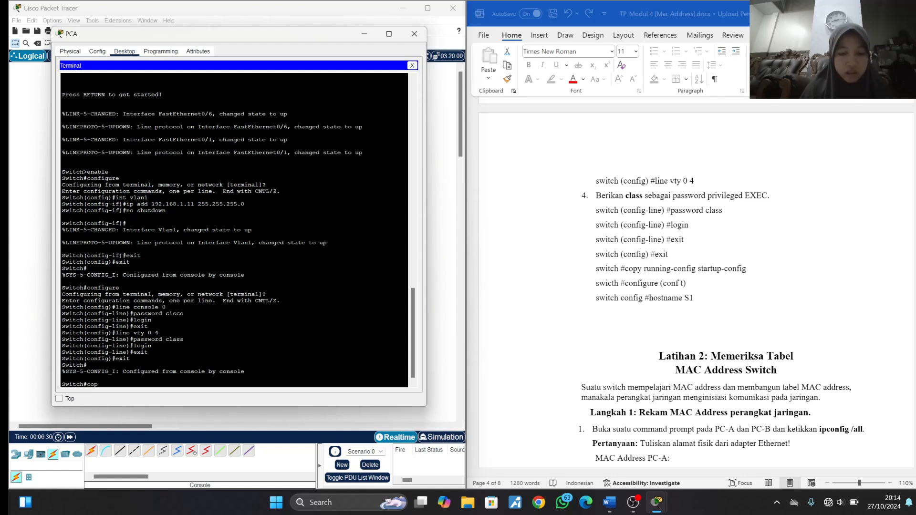
text(y running)
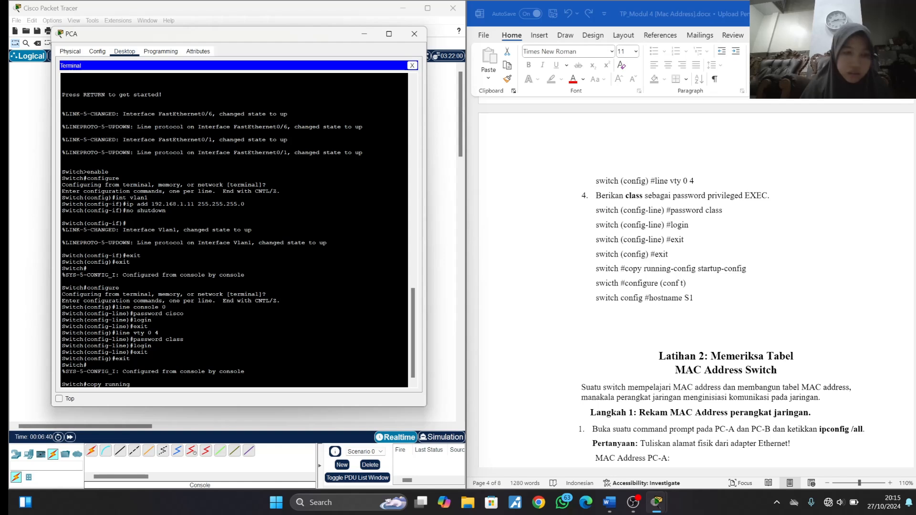
text(-config s)
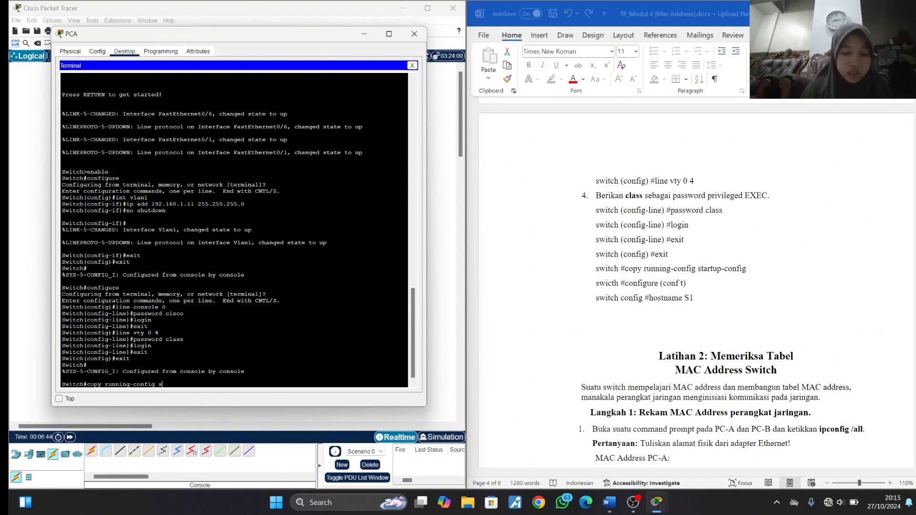
text(tartup-c)
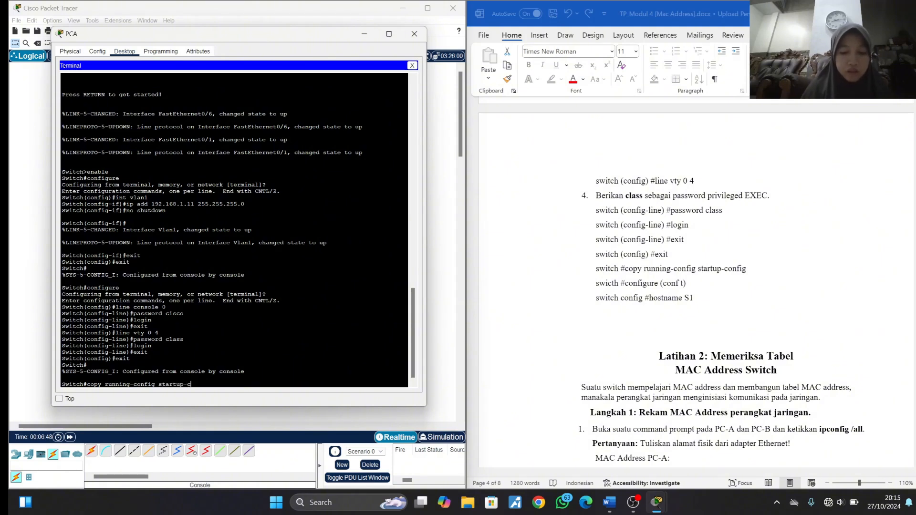
text(onfig)
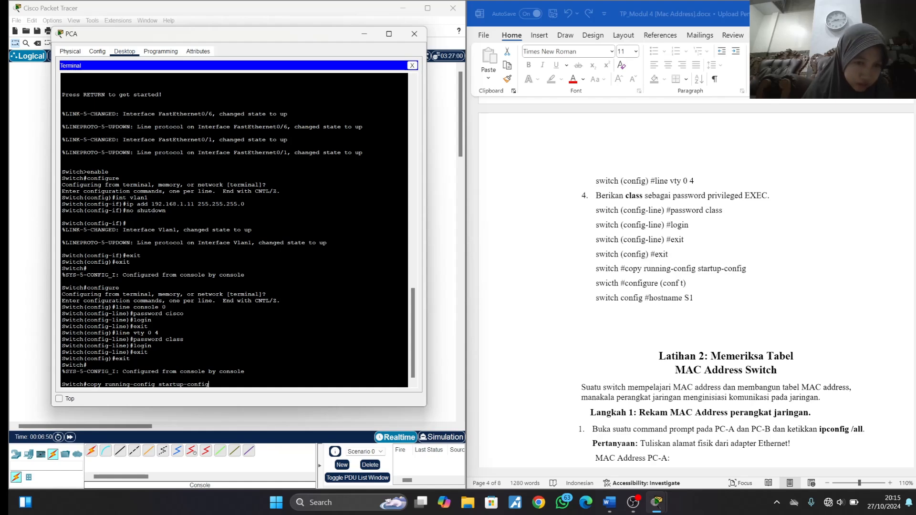
key(Return)
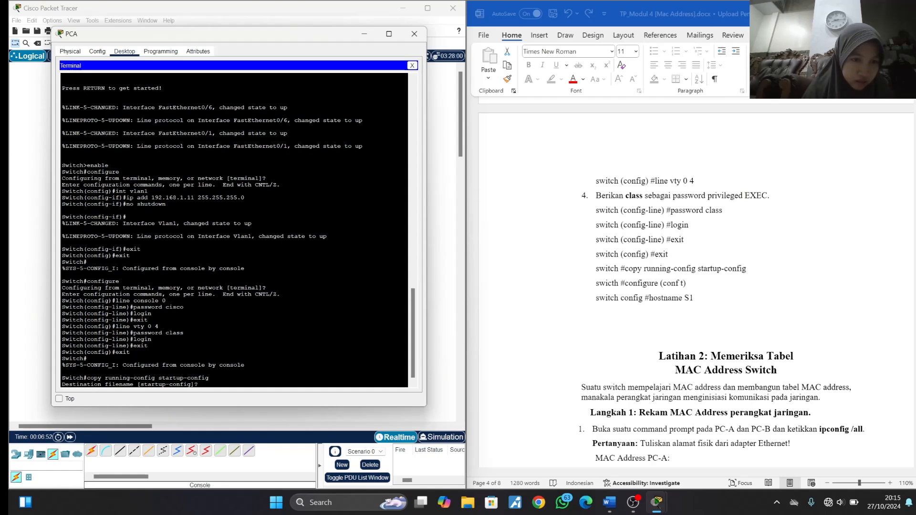
key(Return)
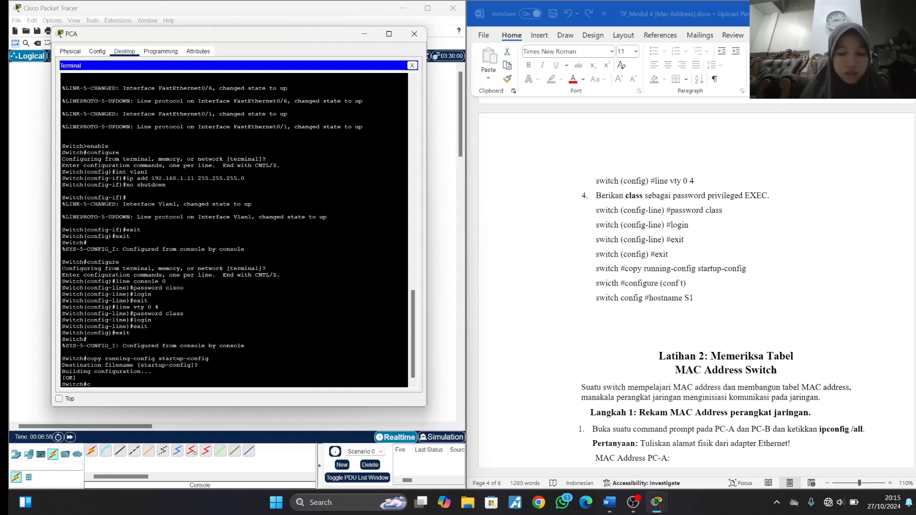
- Enter configuration mode on the first switch, set its hostname to s1, and close PCA's window
text(configure)
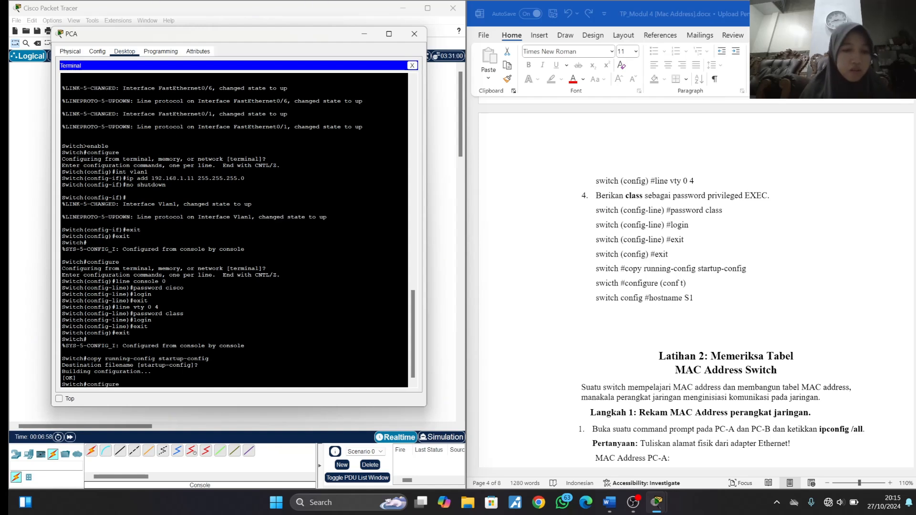
key(Return)
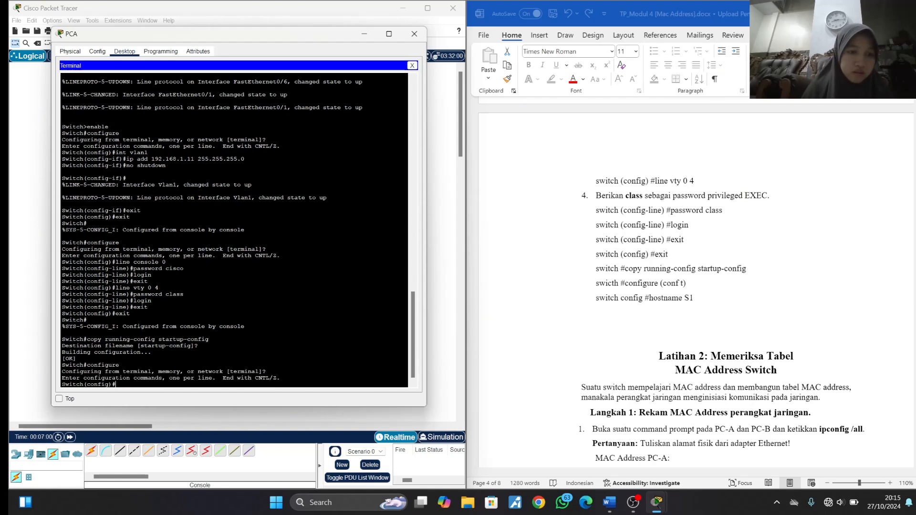
text(ho)
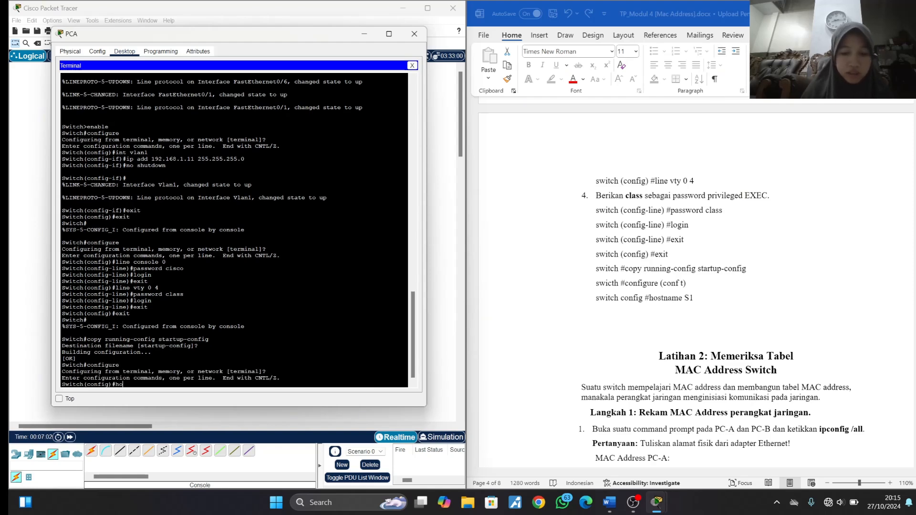
text(stname s1)
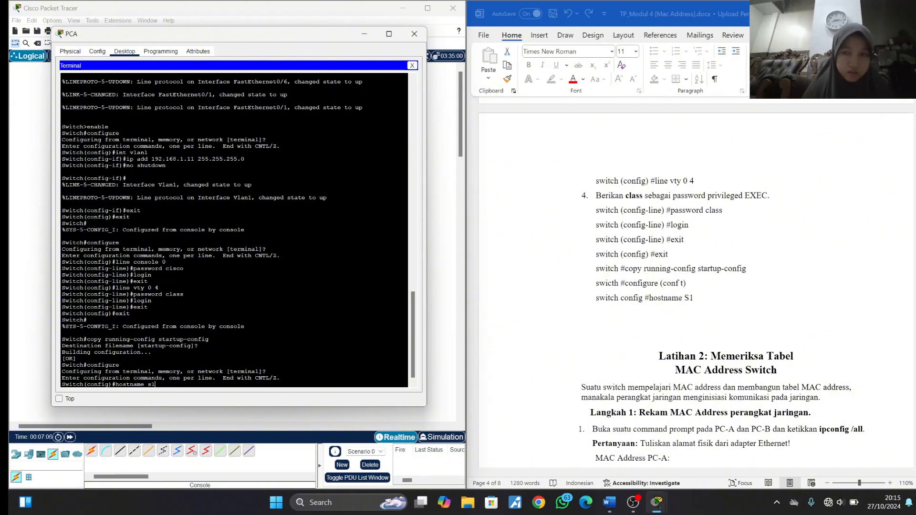
key(Return)
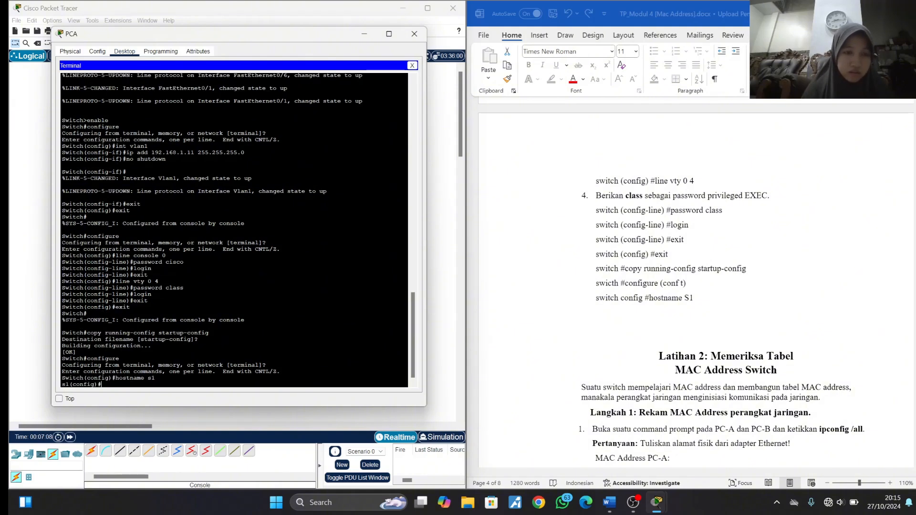
click(413, 35)
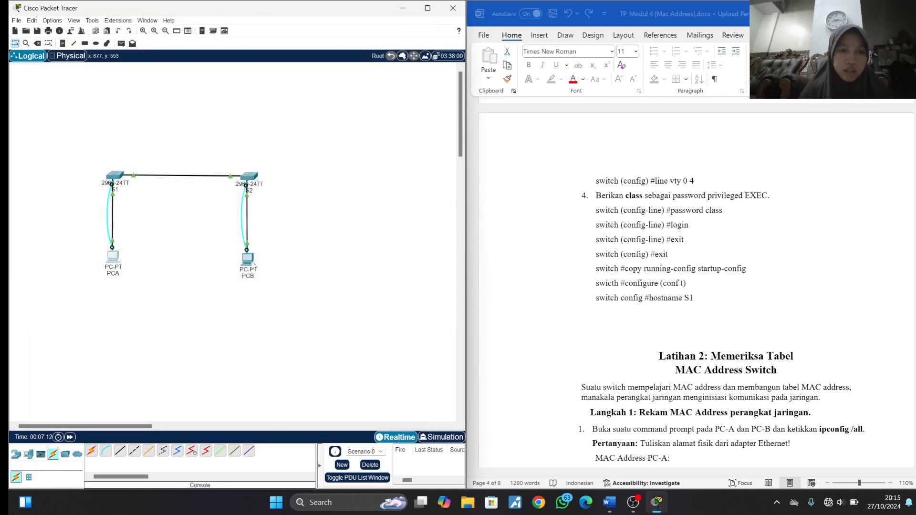
- Open PCB's terminal with the default port settings and exit global configuration mode on S2
click(249, 265)
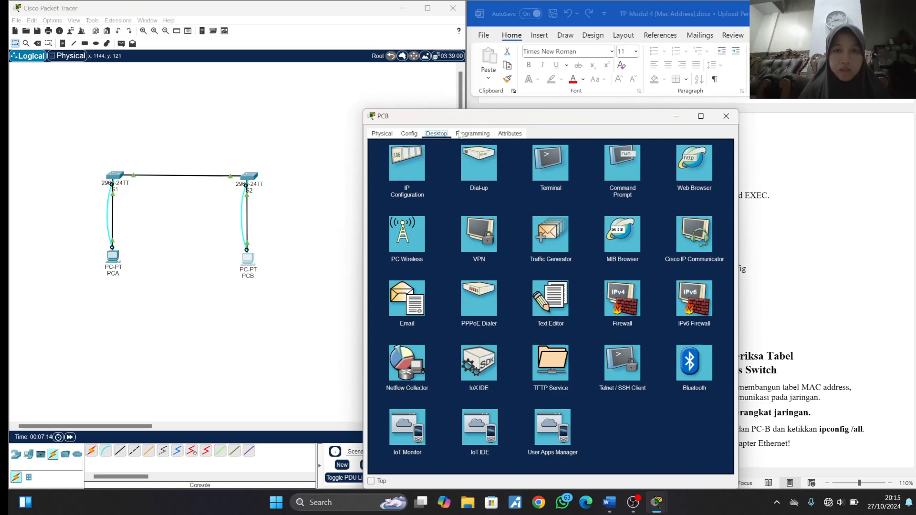
click(545, 168)
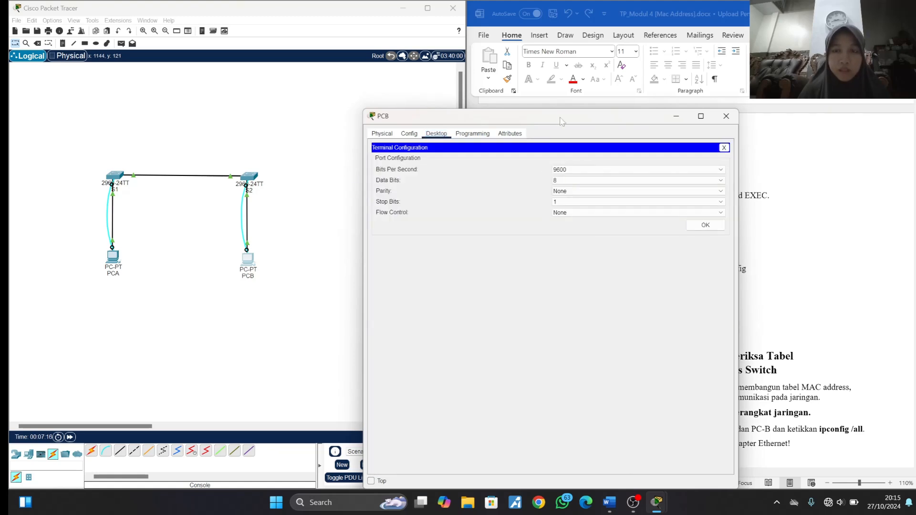
drag(522, 116, 213, 25)
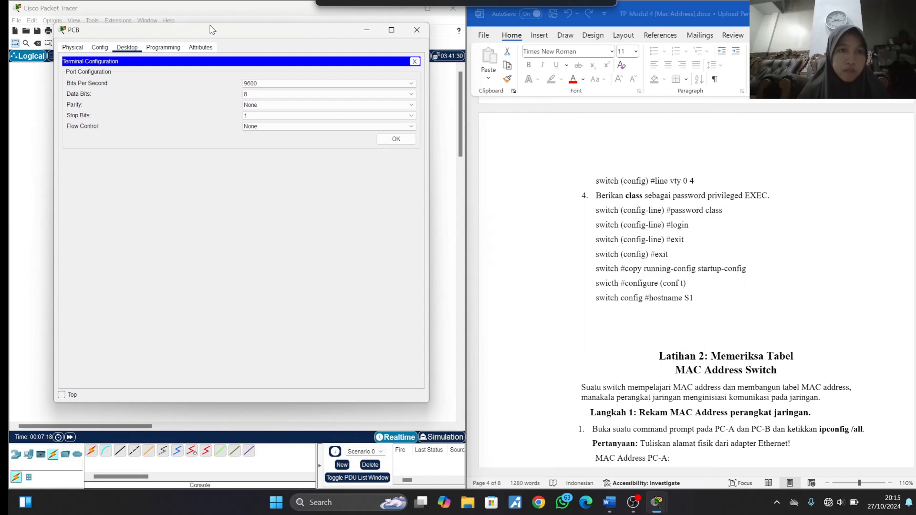
click(396, 134)
text(exit)
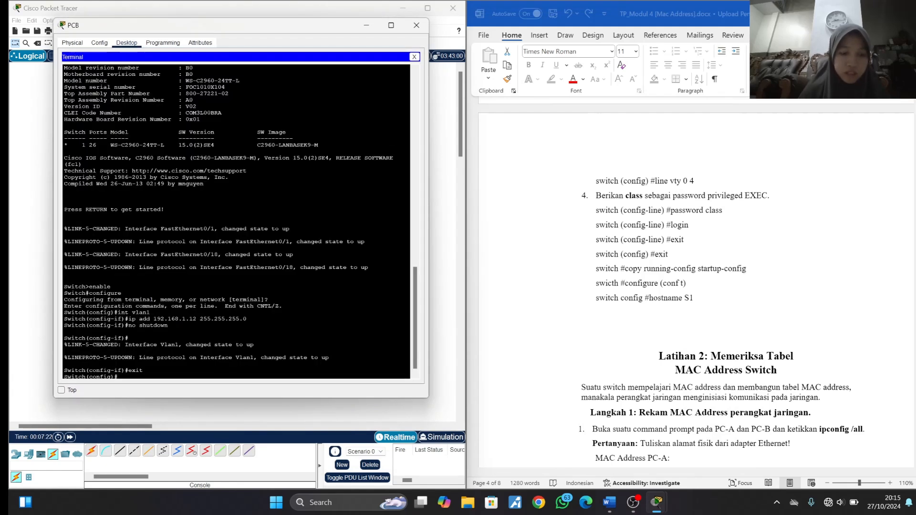
key(Return)
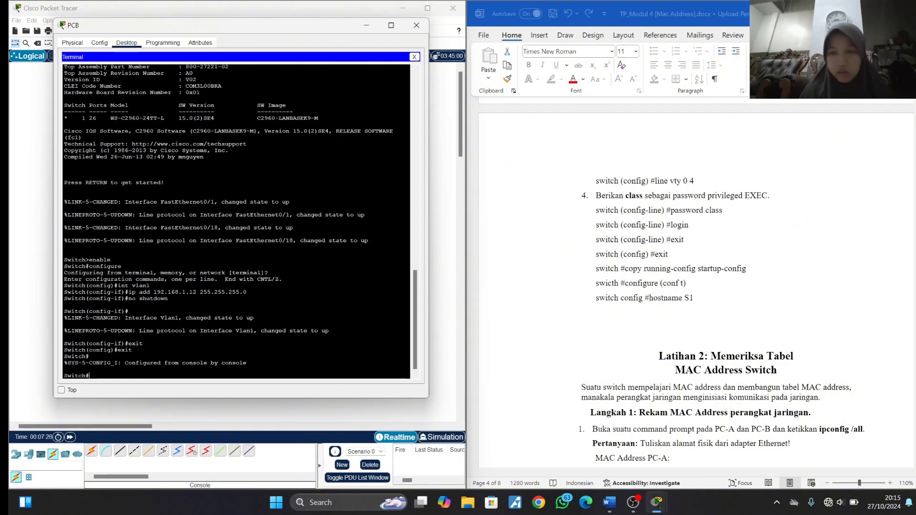
- Enter configuration mode on S2 and open its console line settings with line console 0
scroll(672, 301, up, 5)
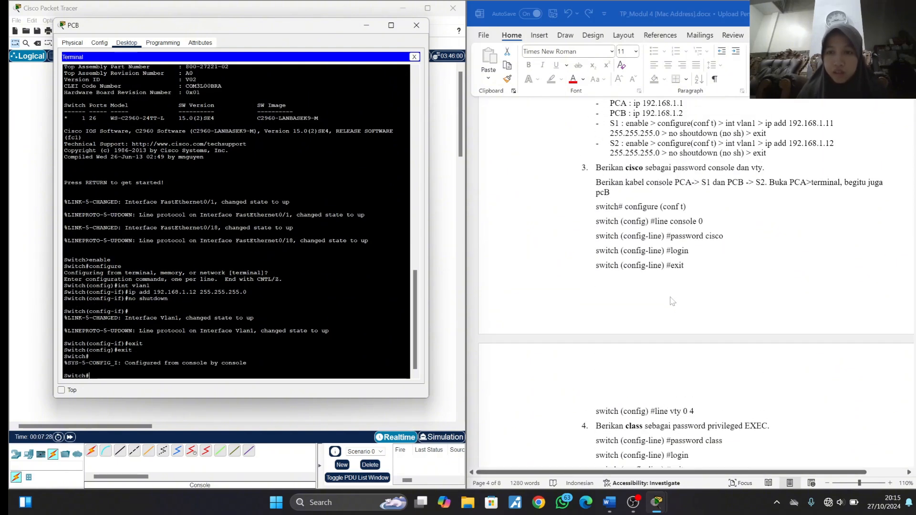
text(configure)
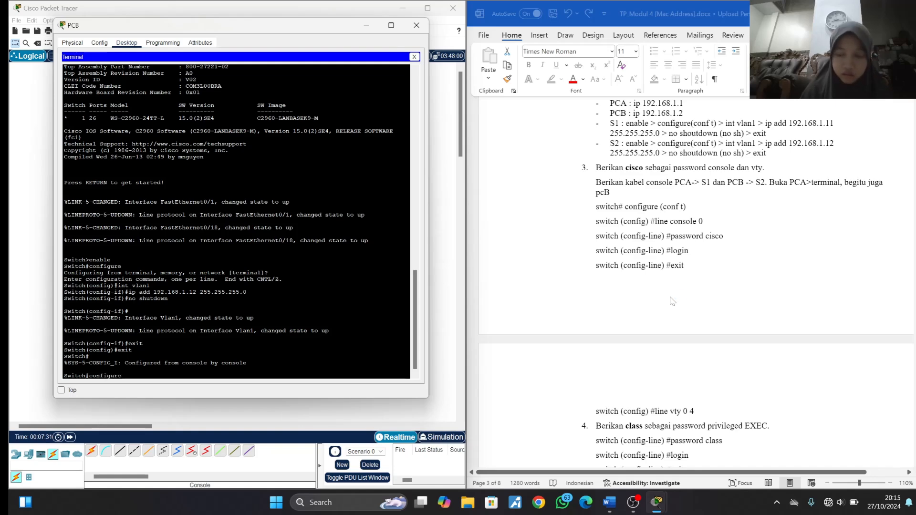
key(Return)
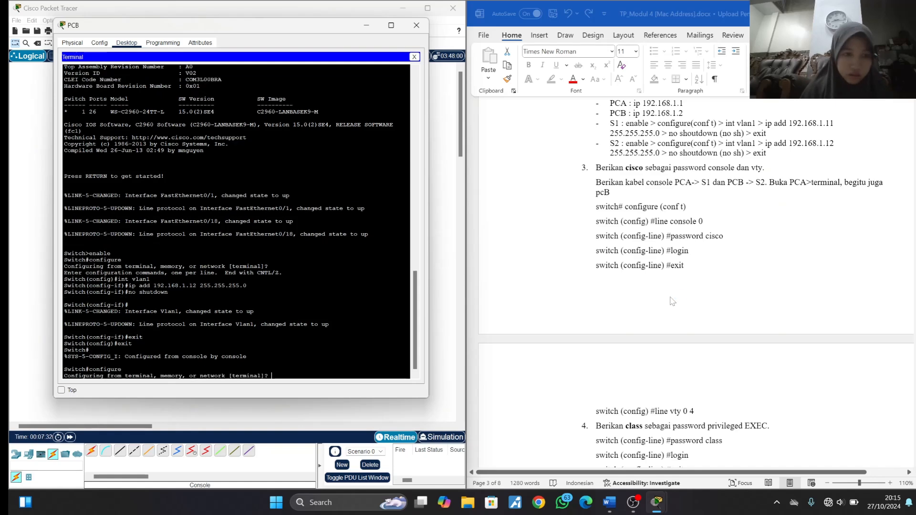
text(line )
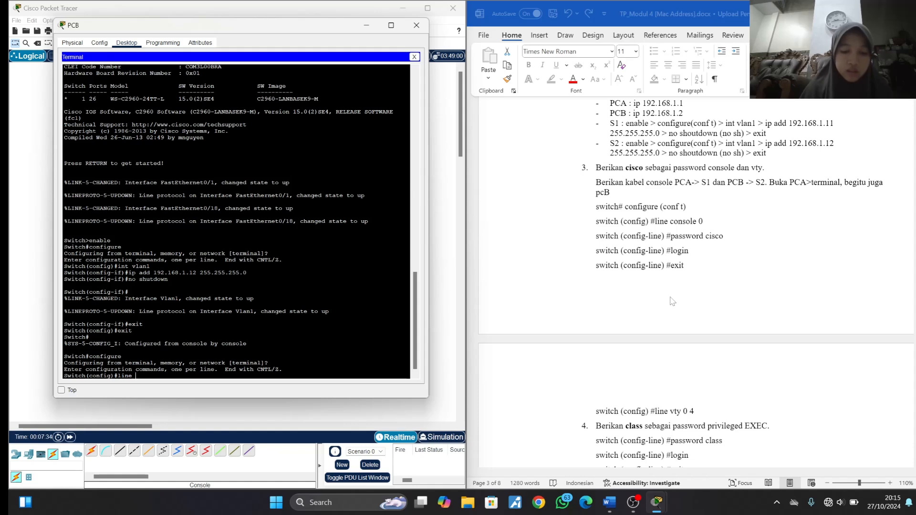
text(consol)
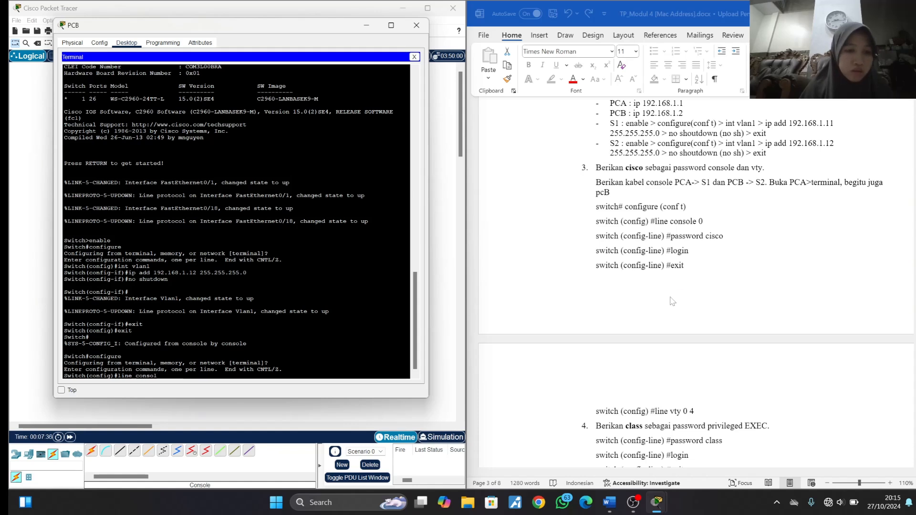
text(e 0)
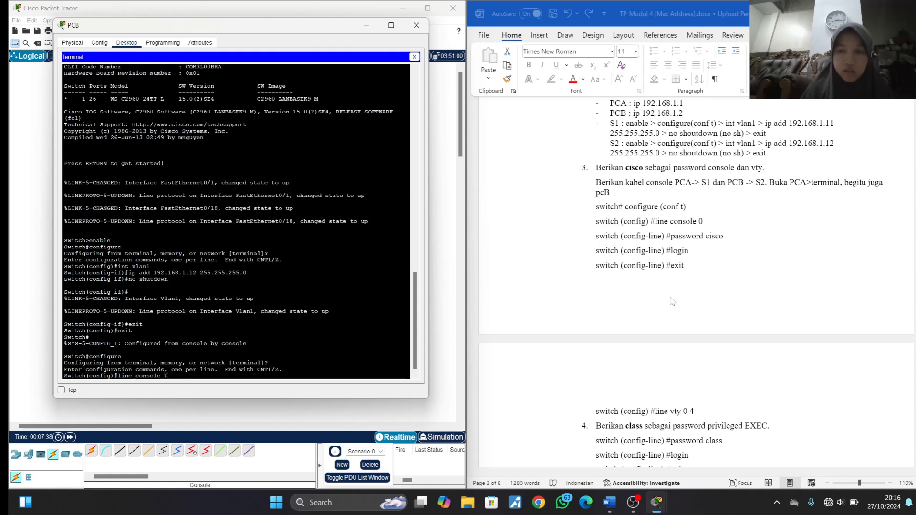
key(Return)
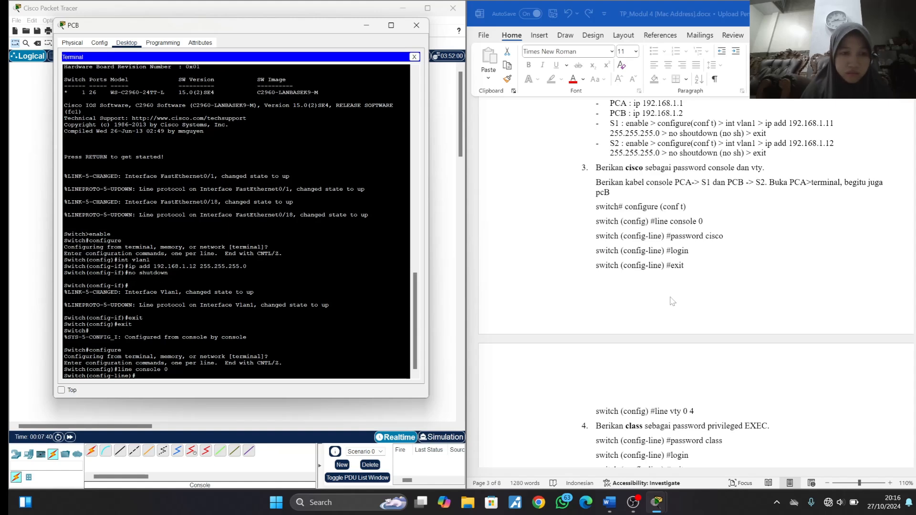
- Set the console line password given in the lab document on S2, require login, and exit line configuration
text(passw)
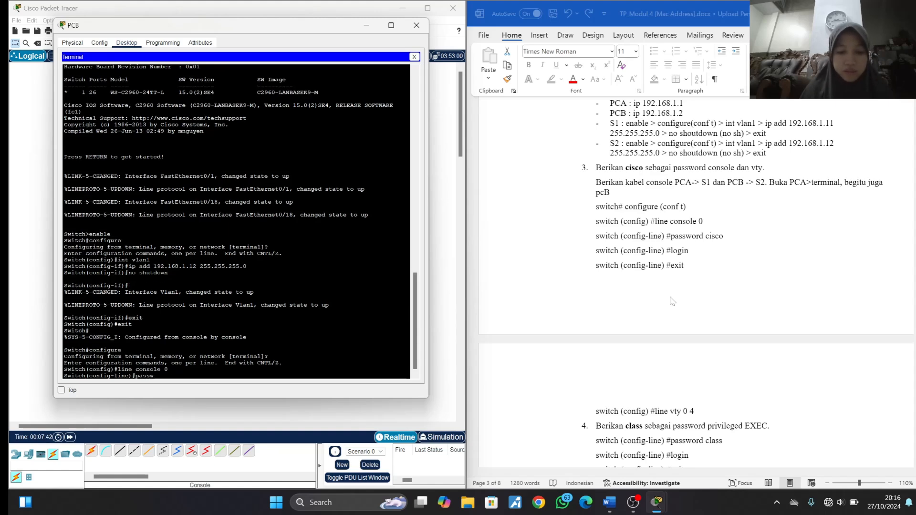
text(ord s)
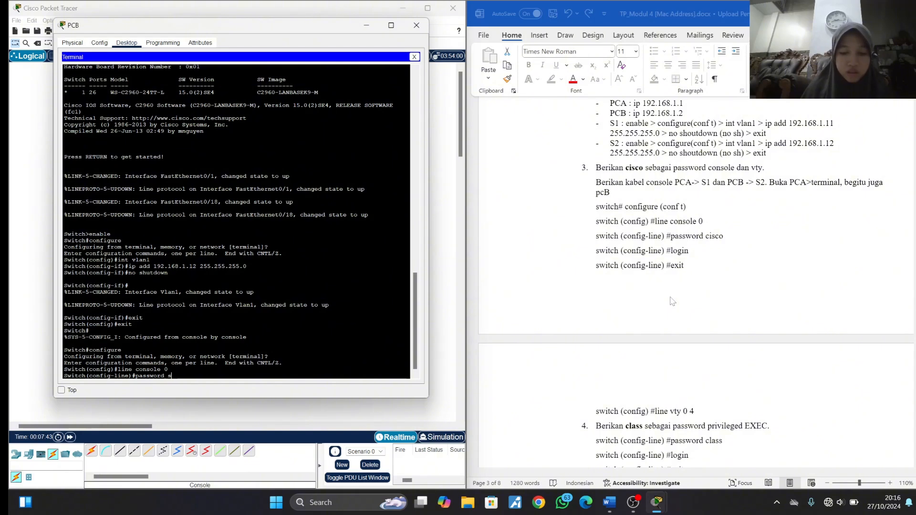
text(isco)
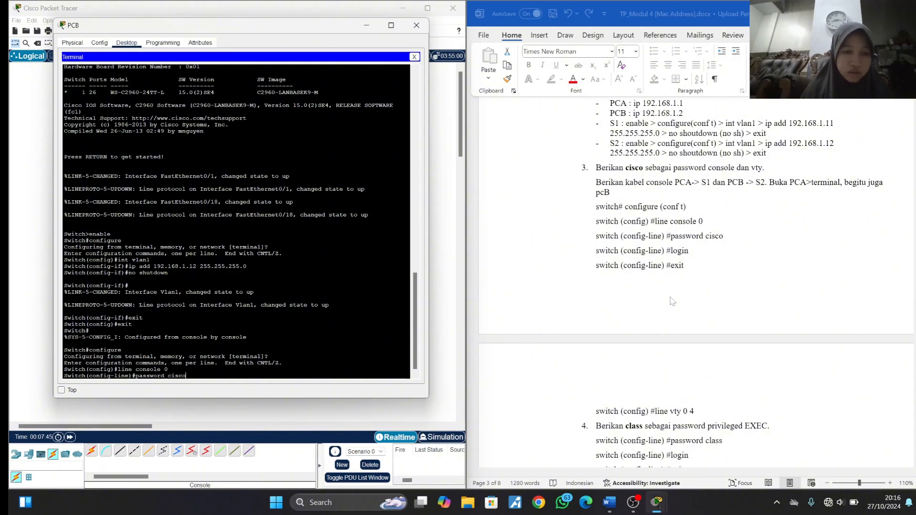
key(Return)
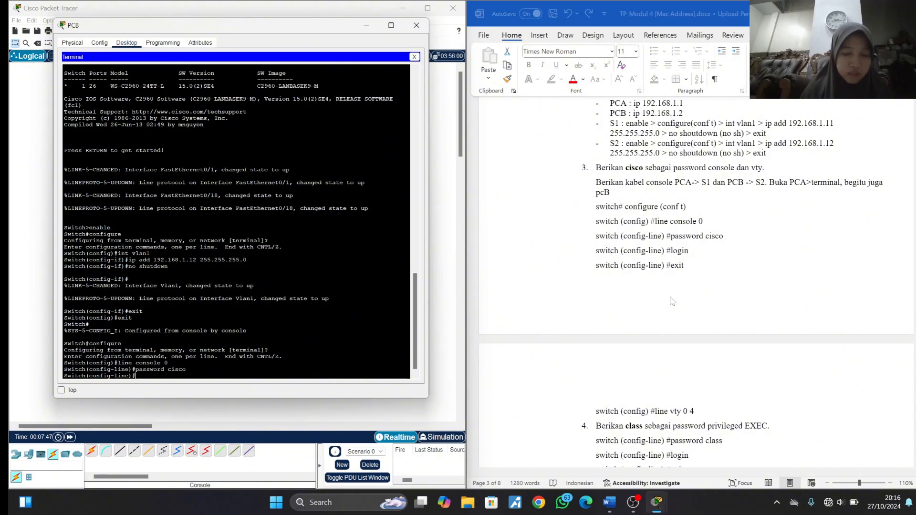
text(login)
key(Return)
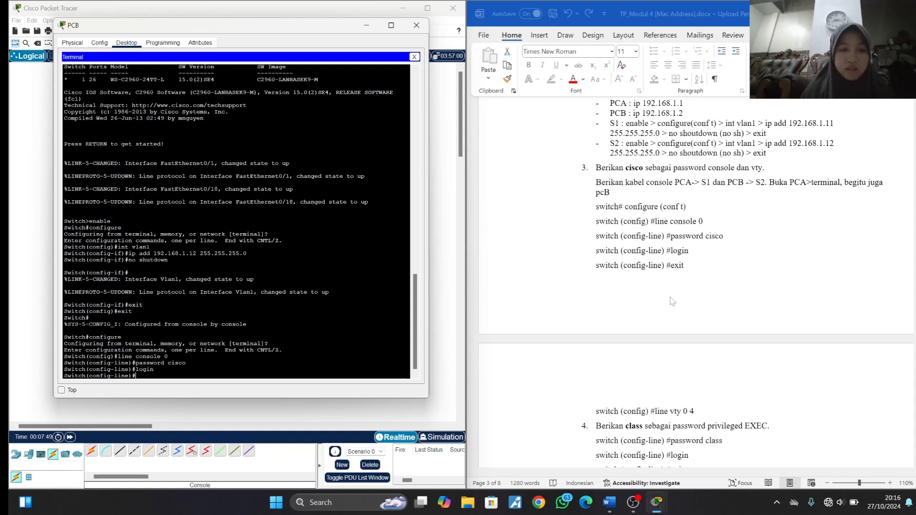
text(exi)
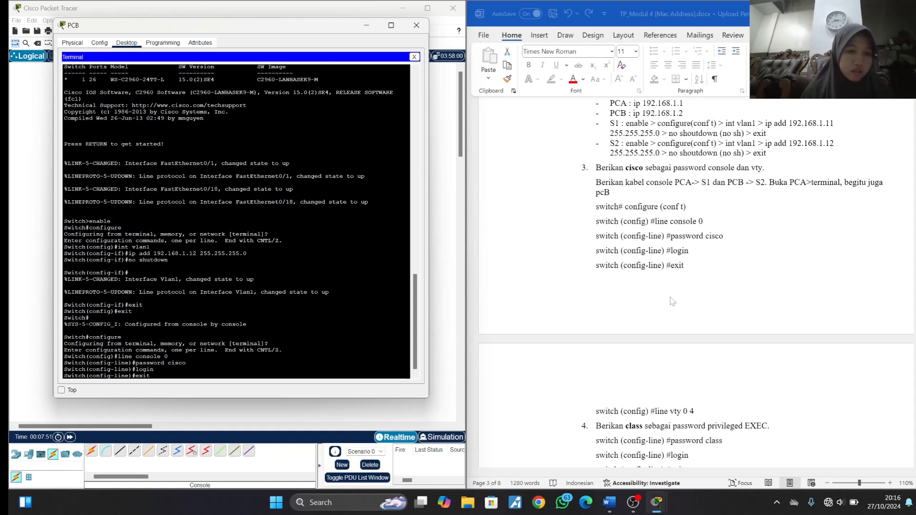
text(t)
key(Return)
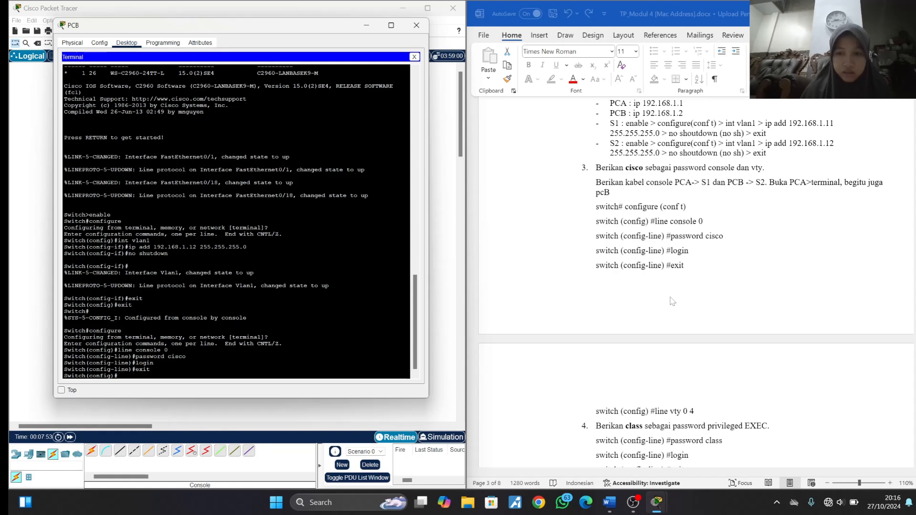
- Open the virtual terminal line settings on S2 with line vty 0 4
text(line )
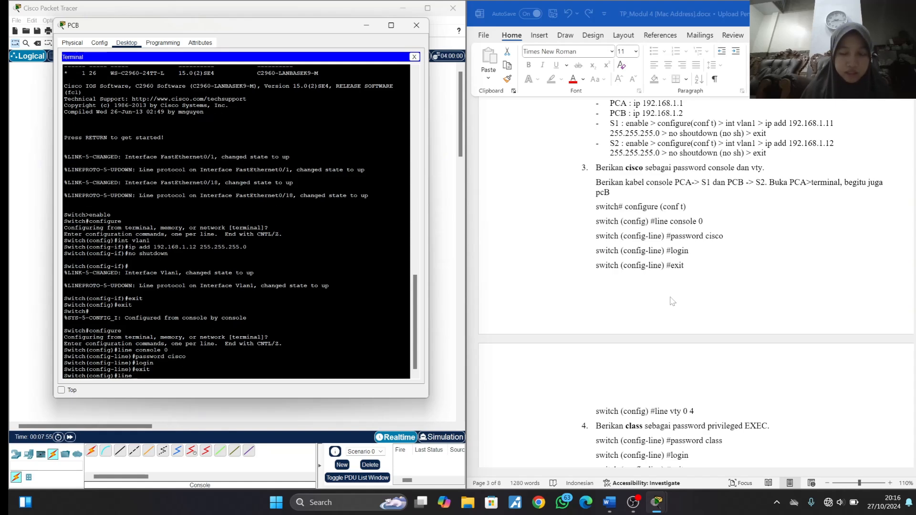
text(vty)
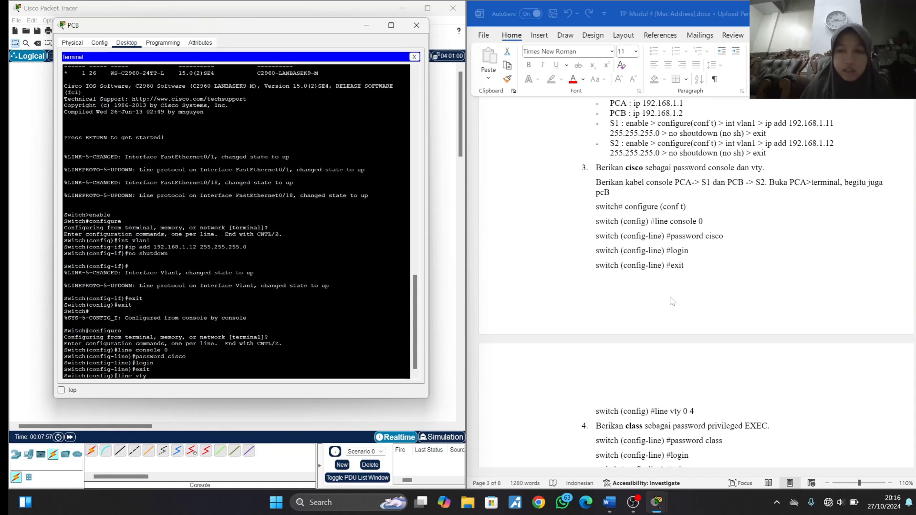
text( 0 4)
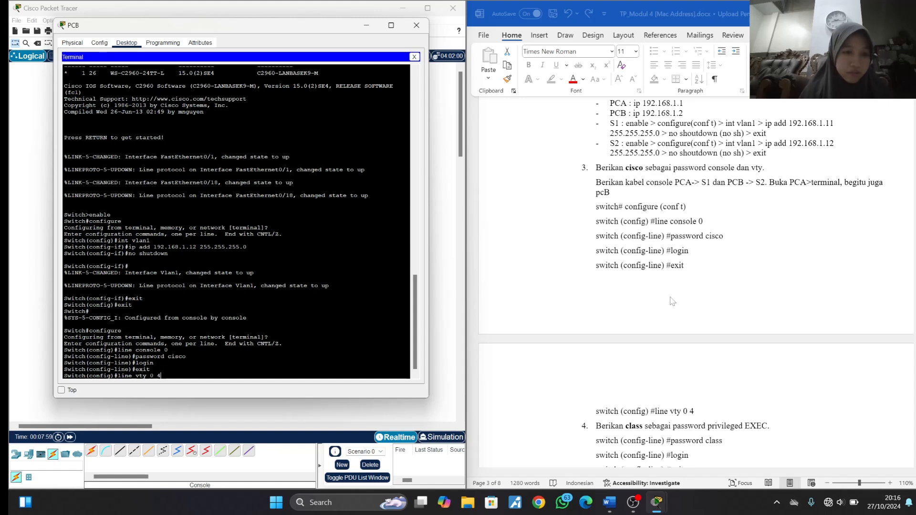
key(Return)
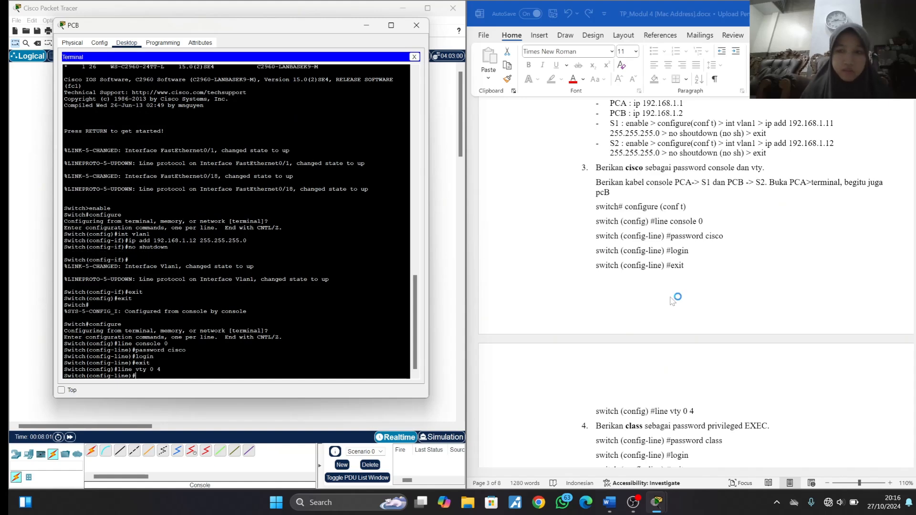
- Set the vty line password given in the lab document on S2 and require login
scroll(672, 299, down, 3)
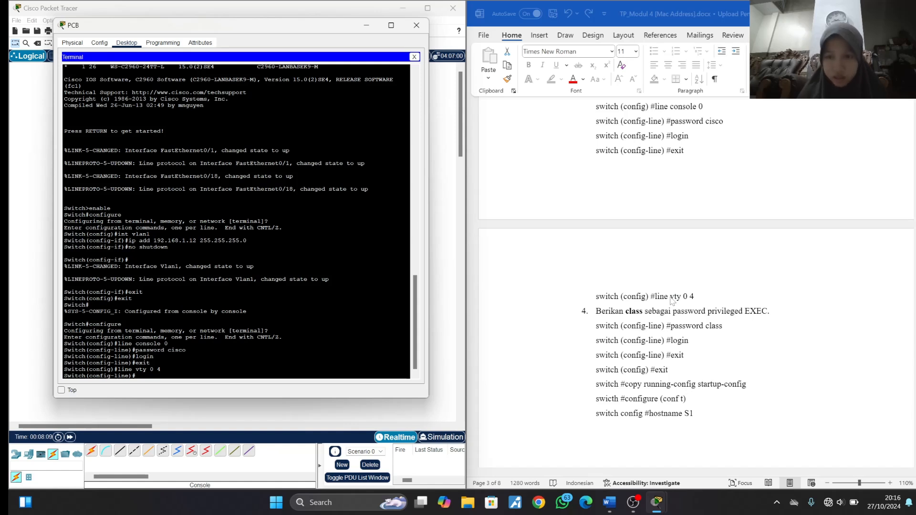
text(p)
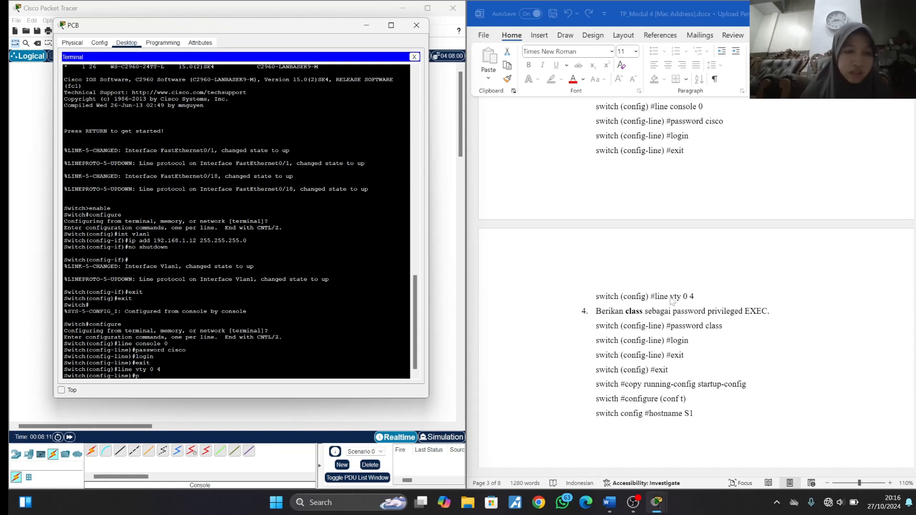
text(asswor)
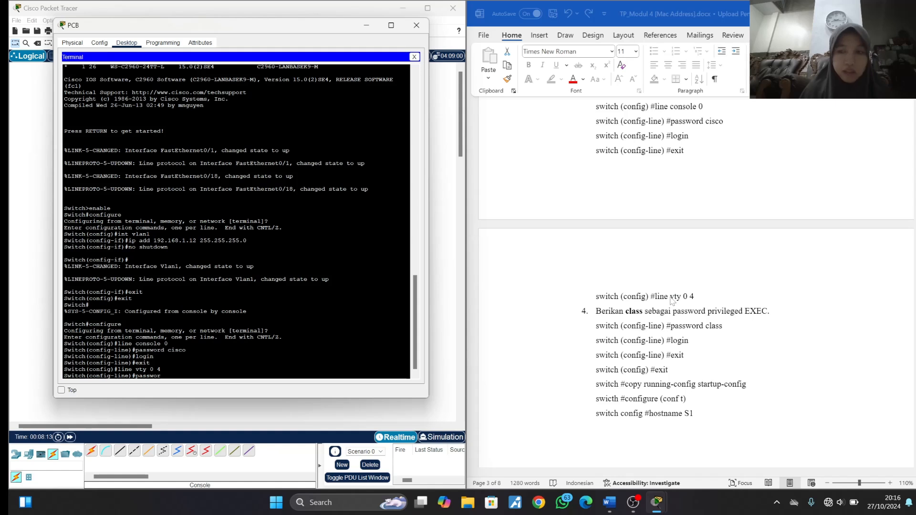
text(d clas)
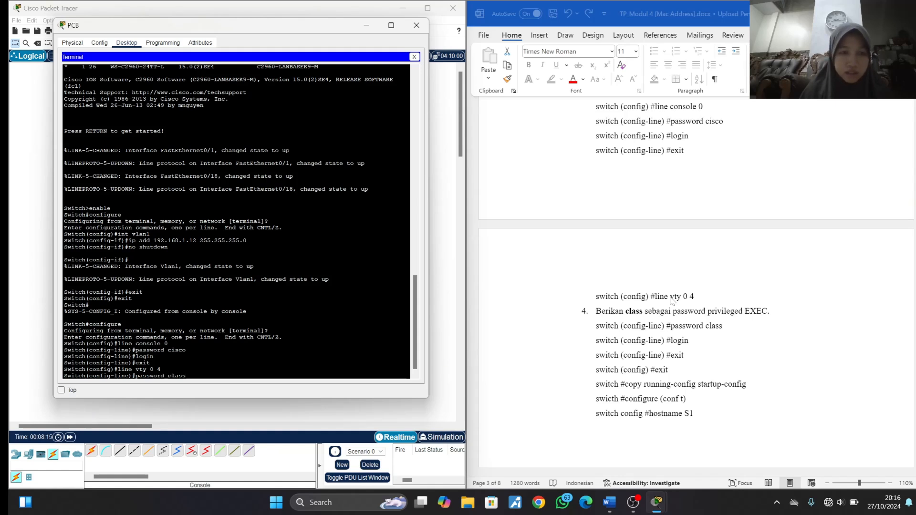
text(s)
key(Return)
text(login)
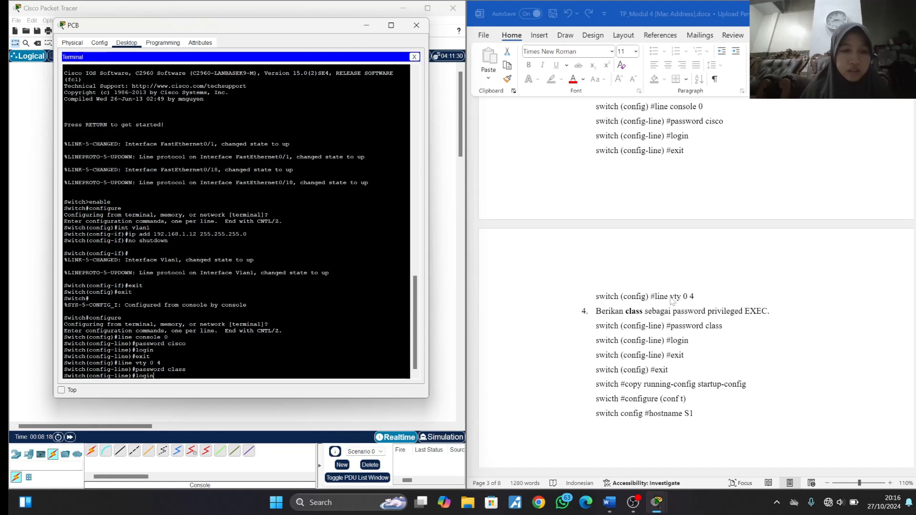
key(Return)
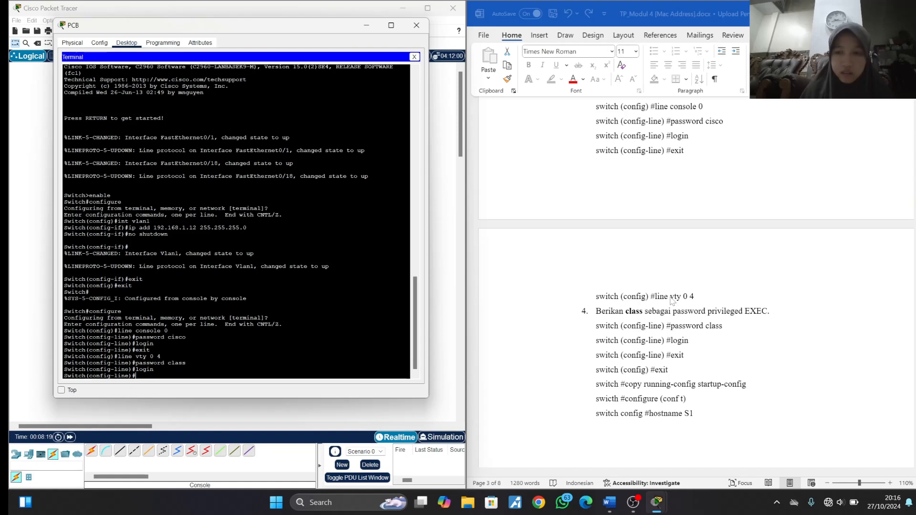
- Exit line configuration and global configuration mode on S2
text(exit)
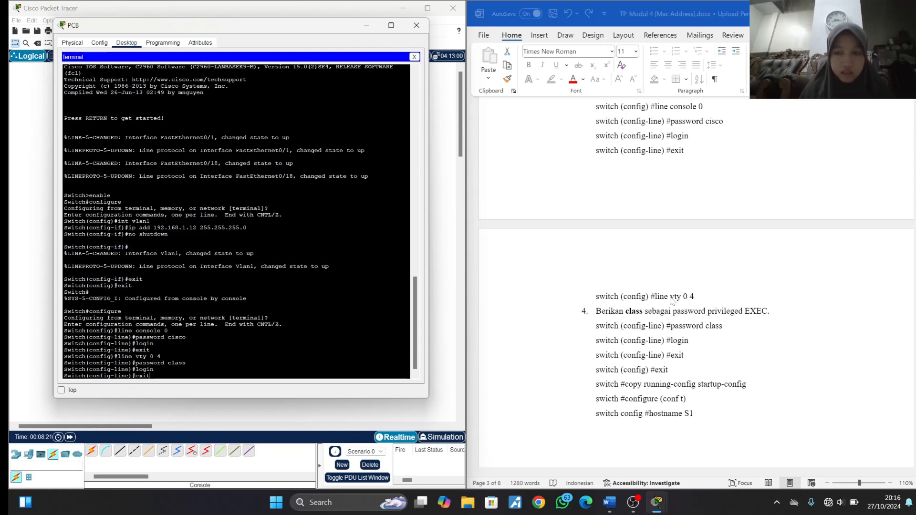
key(Return)
text(e)
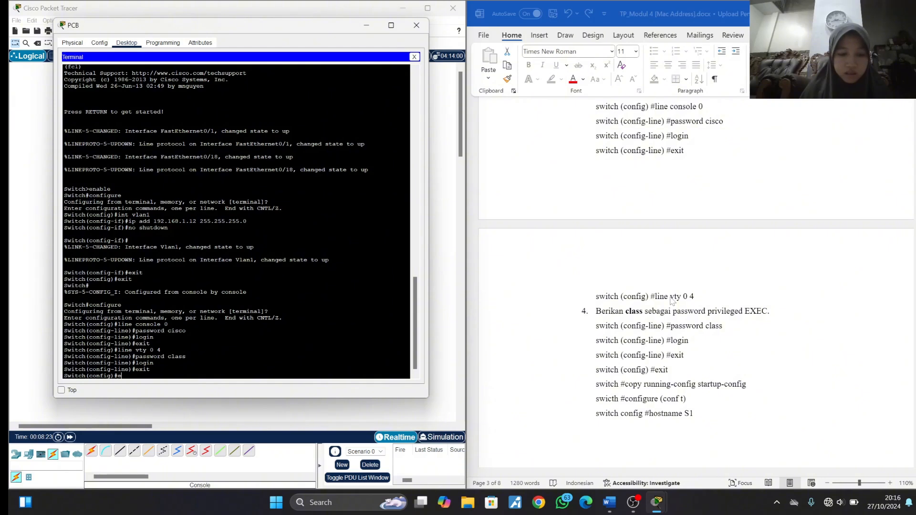
text(xit)
key(Return)
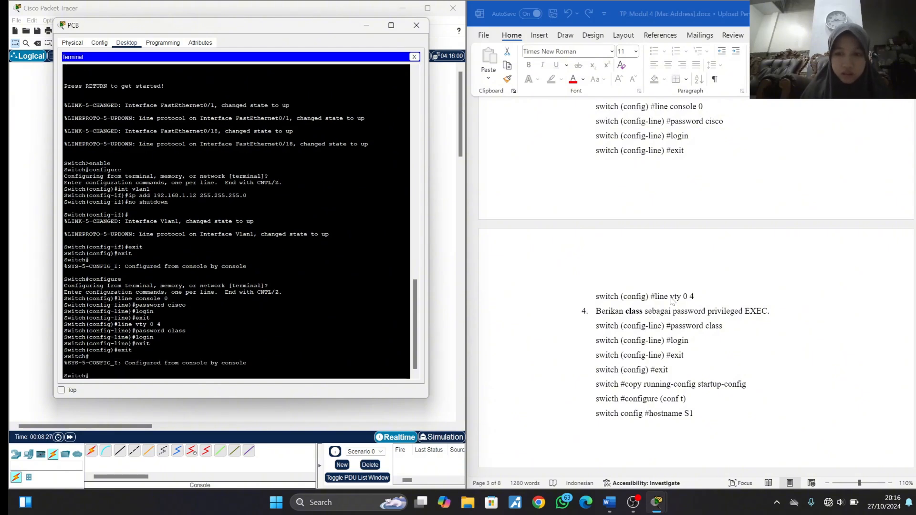
- Save S2's configuration with copy running-config startup-config, accepting the default destination filename
text(copy r)
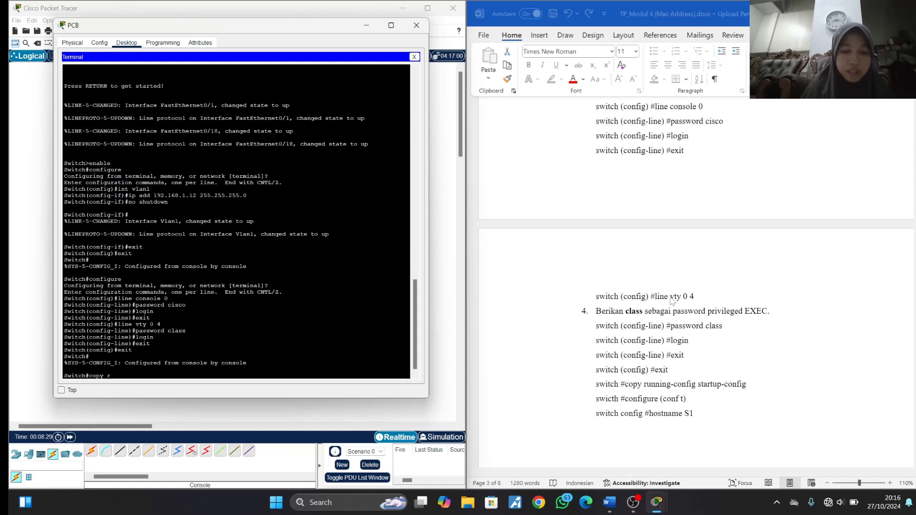
text(unning)
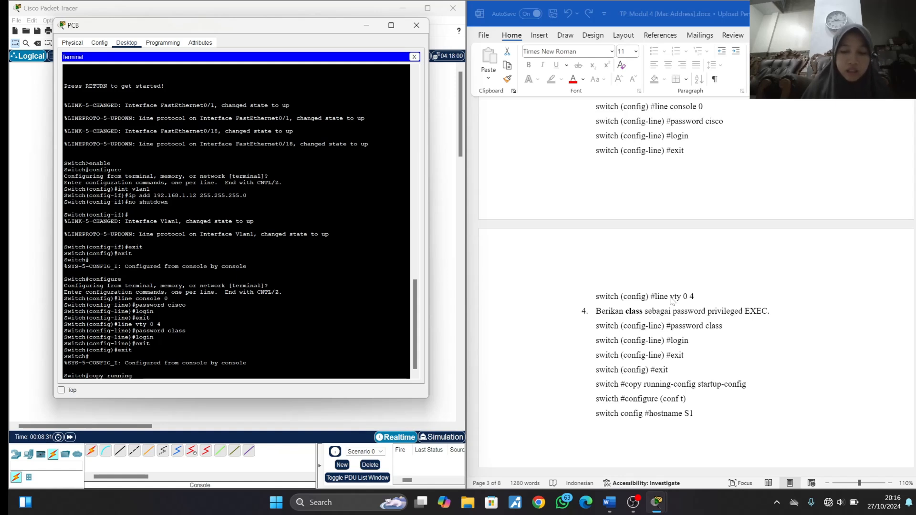
text(-config )
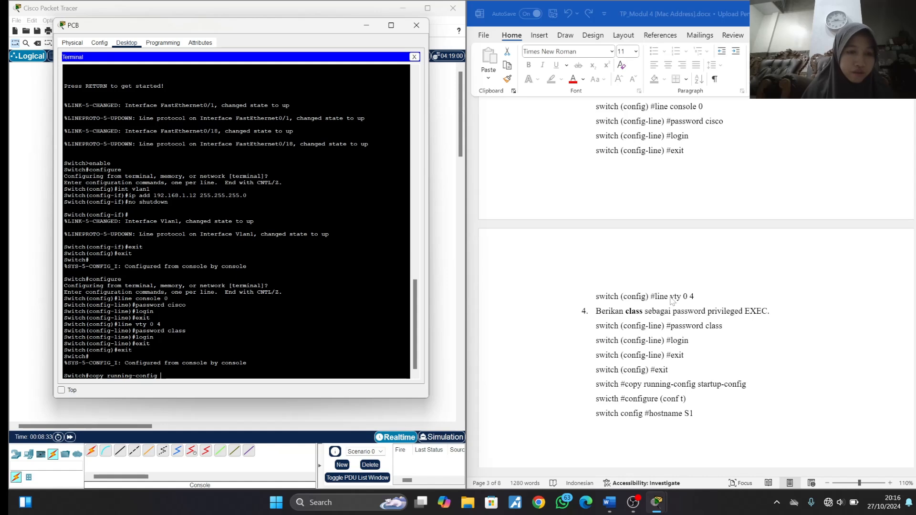
text(s)
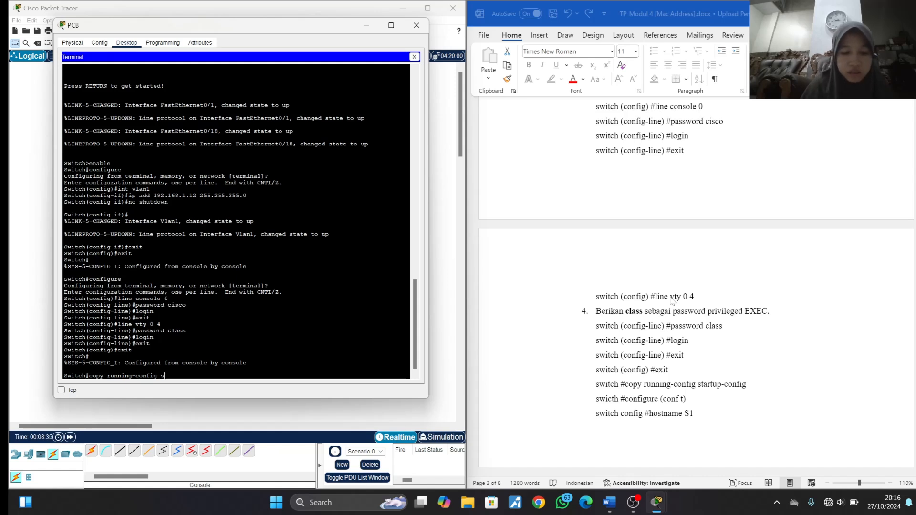
text(tartup)
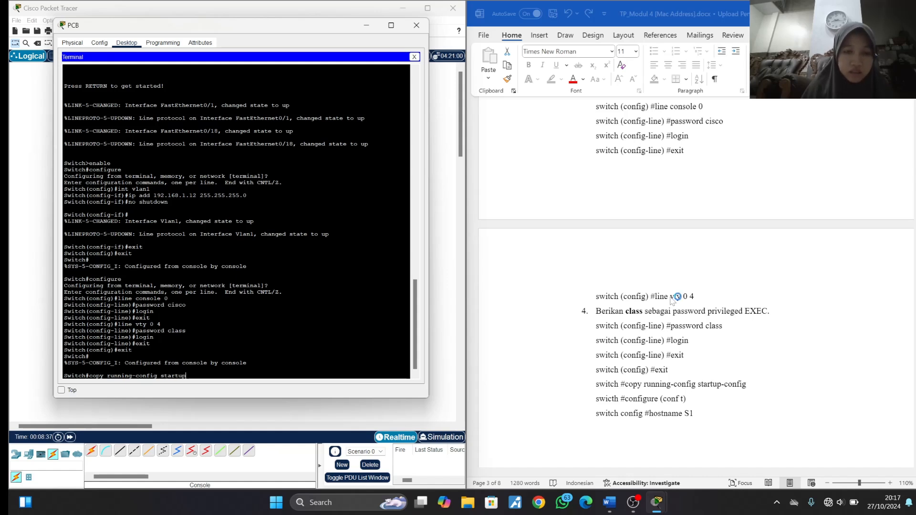
text(-con)
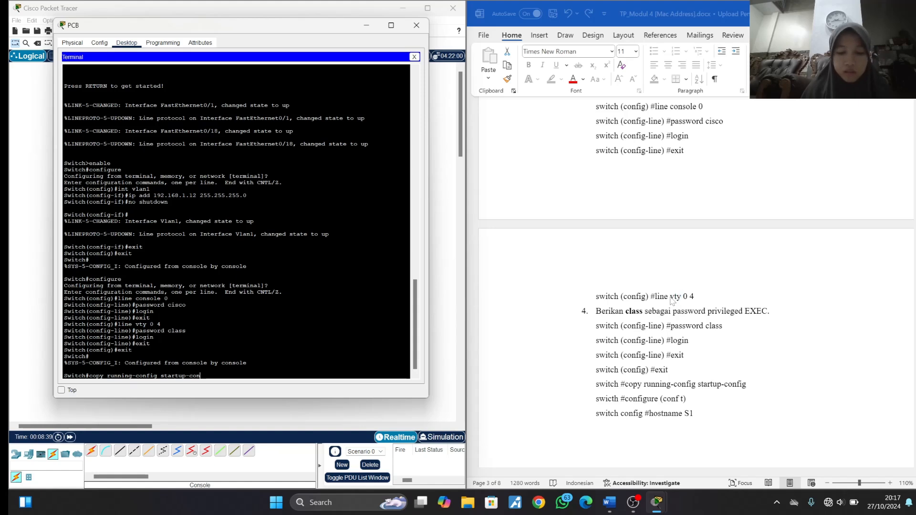
text(fig)
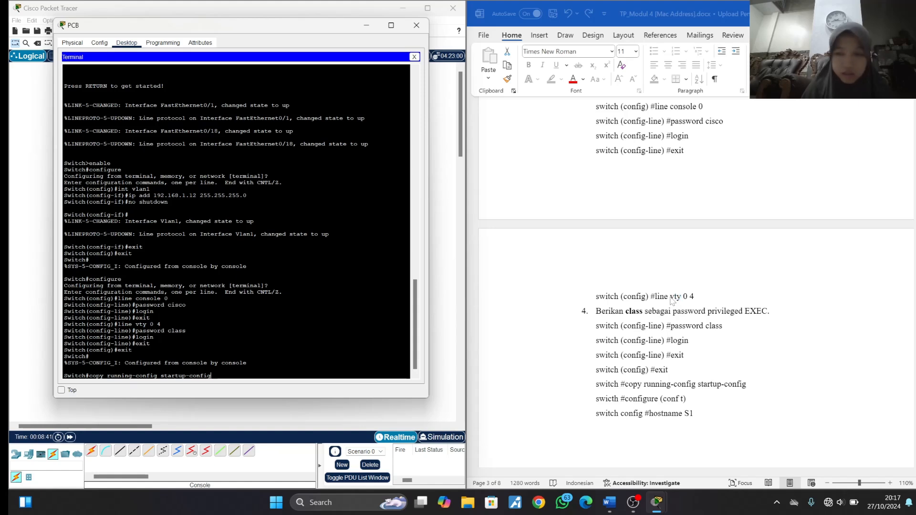
key(Return)
key(Return)
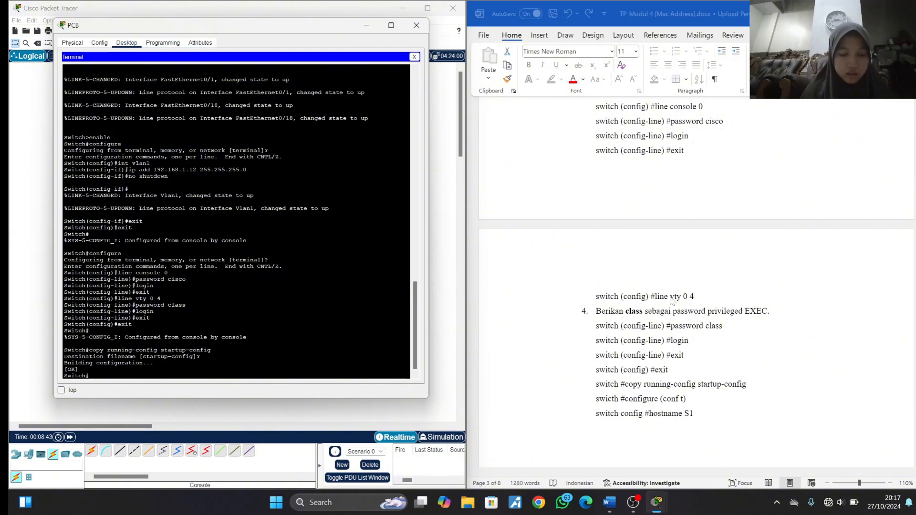
- Enter configuration mode on the second switch, set its hostname to S2, and close PCB's window
text(configure)
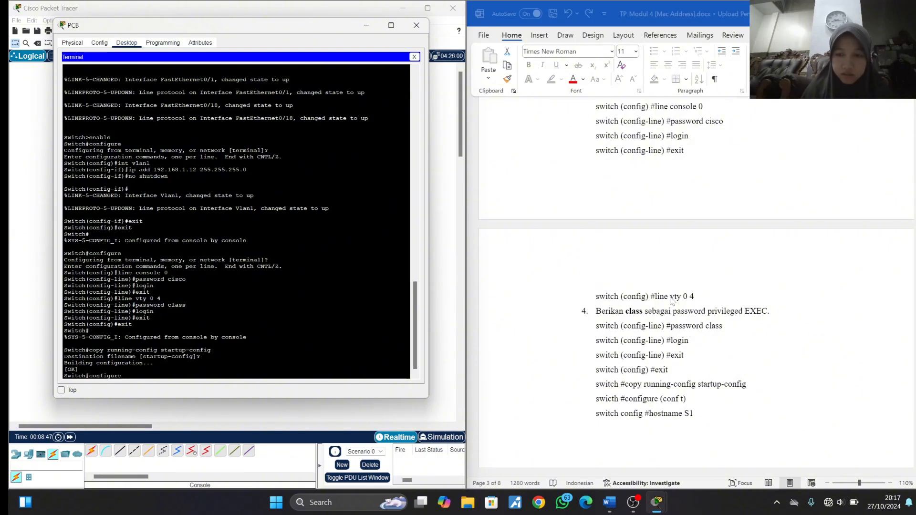
key(Return)
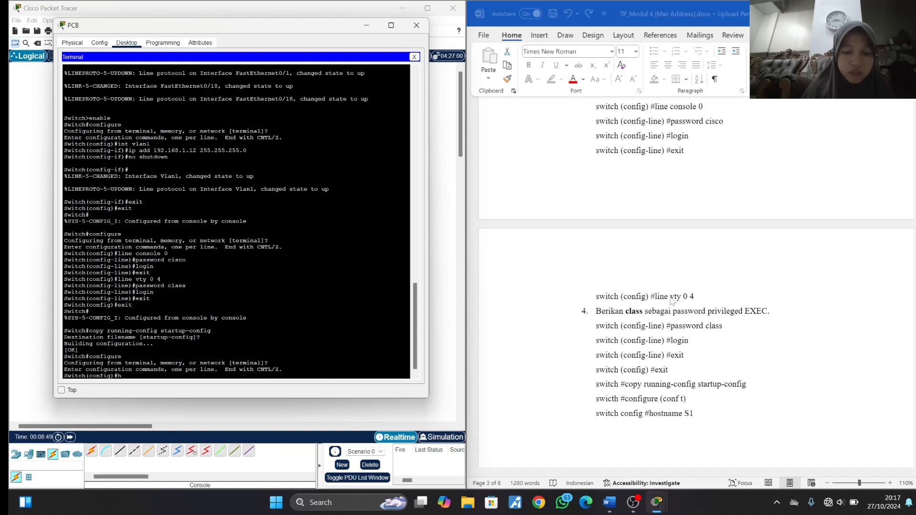
text(hostname )
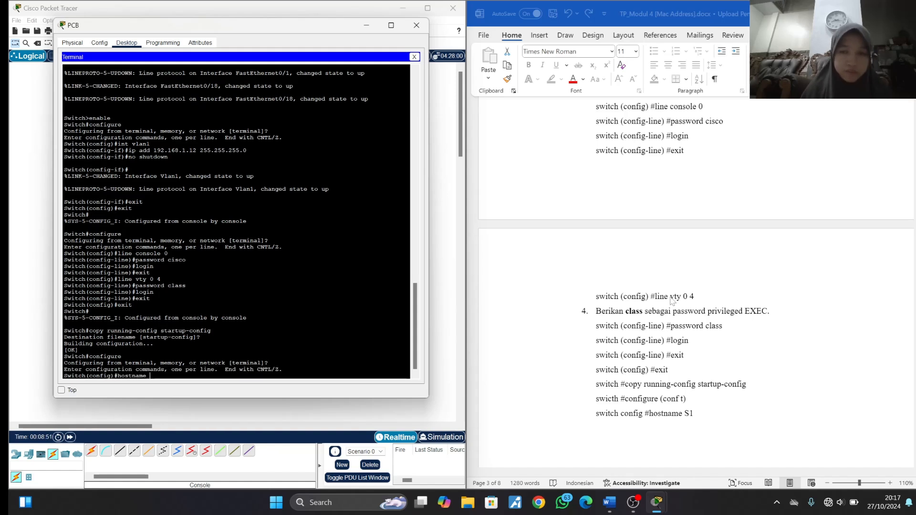
text(S2)
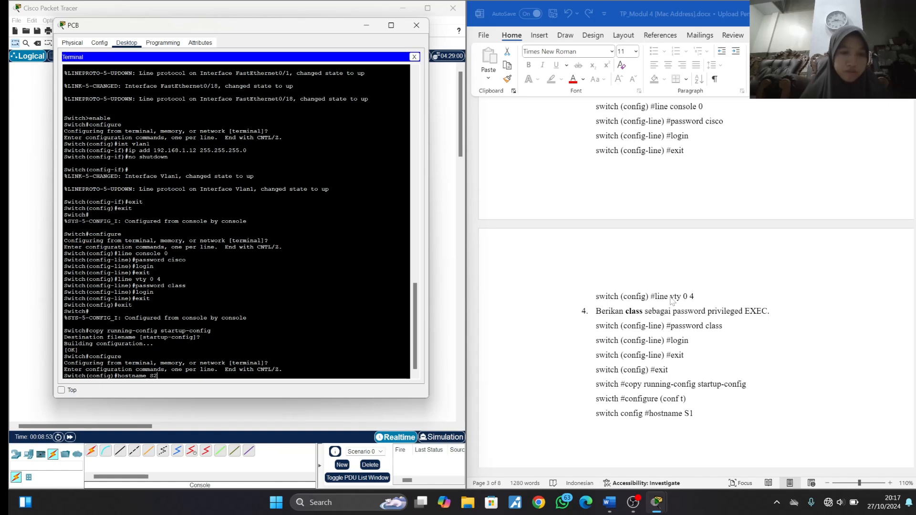
key(Return)
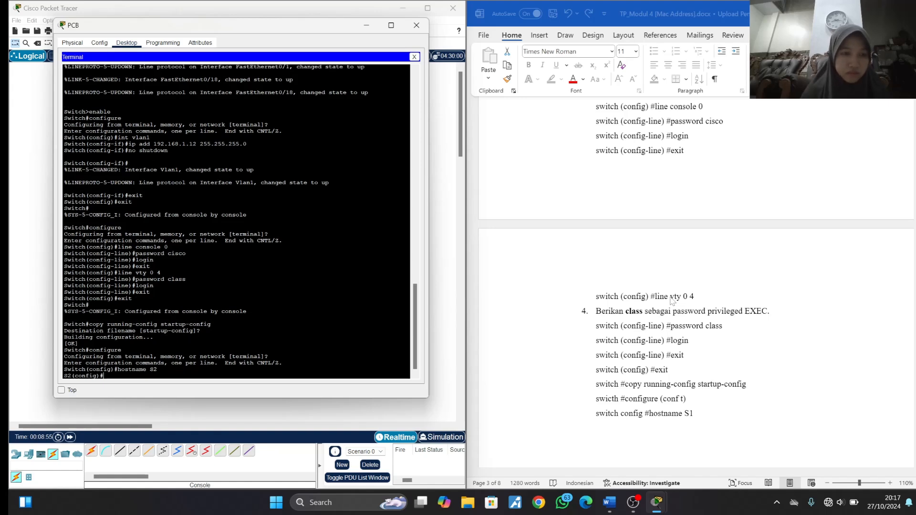
click(416, 25)
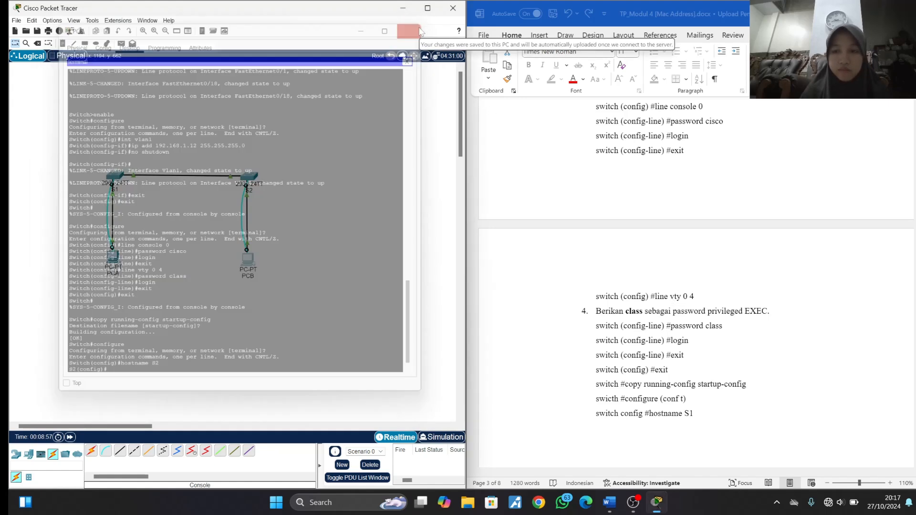
- Open PCA's command prompt beside the Latihan 2 instructions and run ipconfig /all to look up its Ethernet adapter's physical address
scroll(620, 247, down, 5)
scroll(620, 248, down, 3)
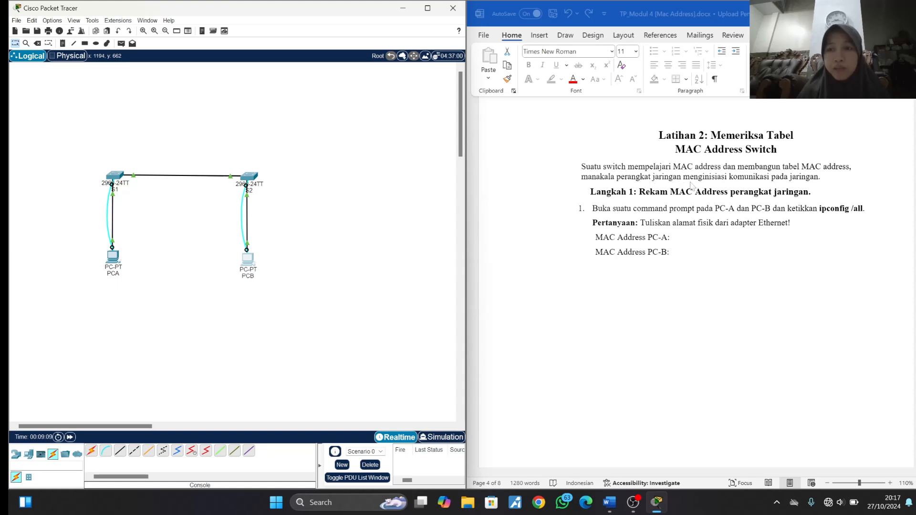
scroll(773, 183, down, 1)
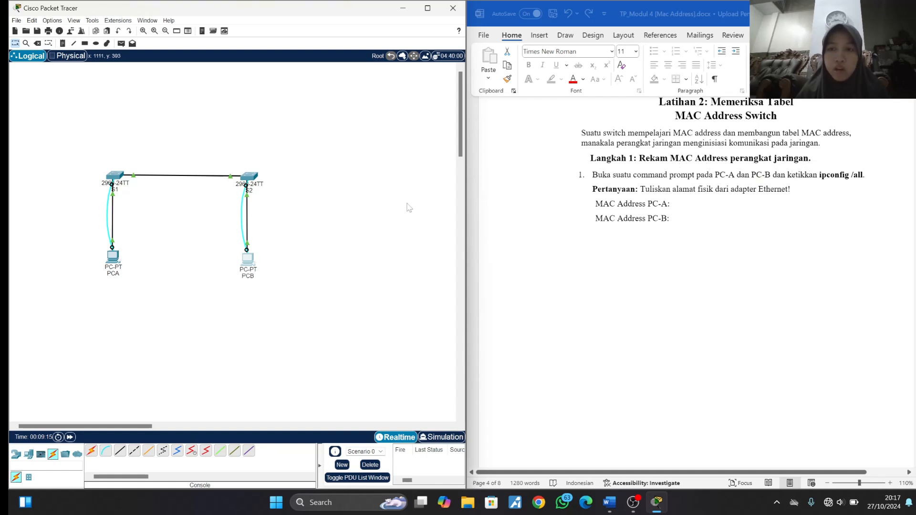
click(113, 257)
click(618, 165)
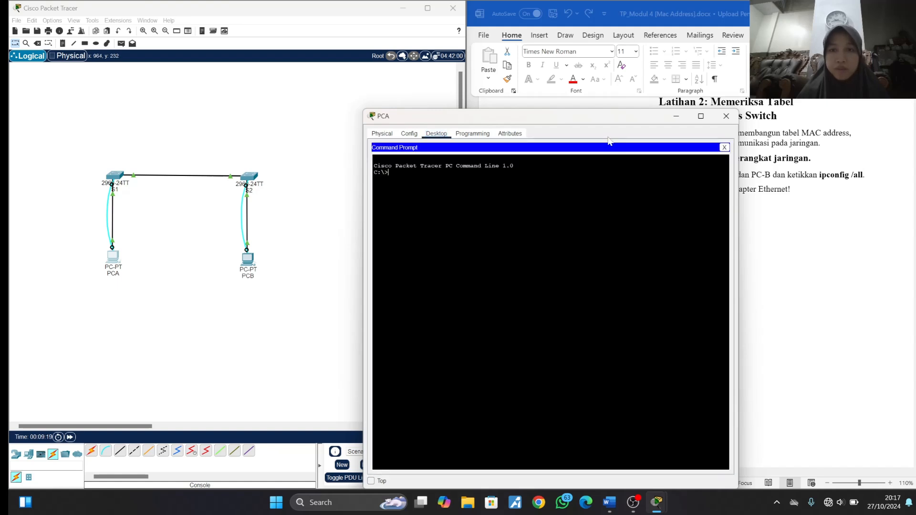
drag(602, 120, 310, 82)
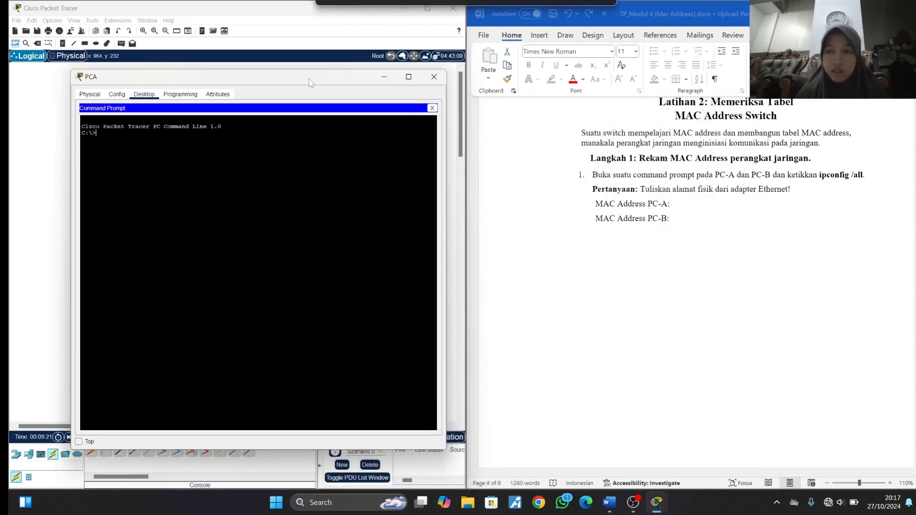
text(i)
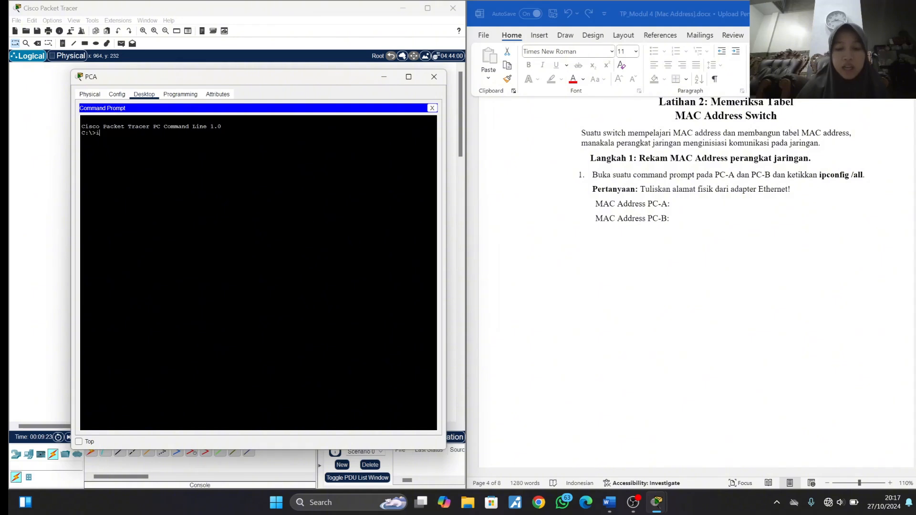
text(pconfig)
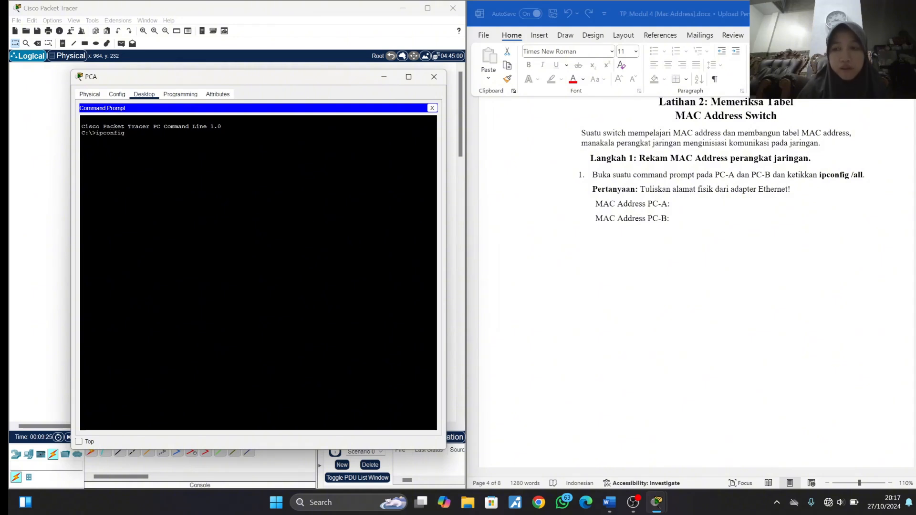
text( /a)
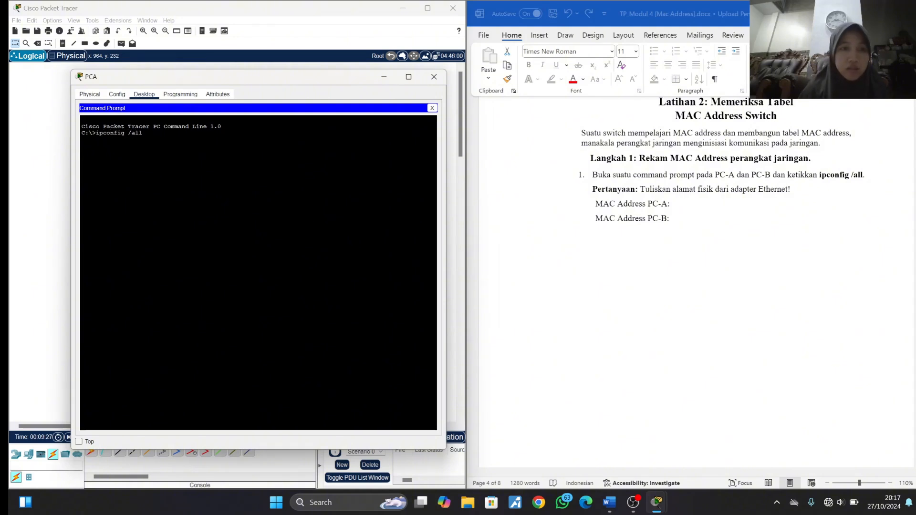
text(ll)
key(Return)
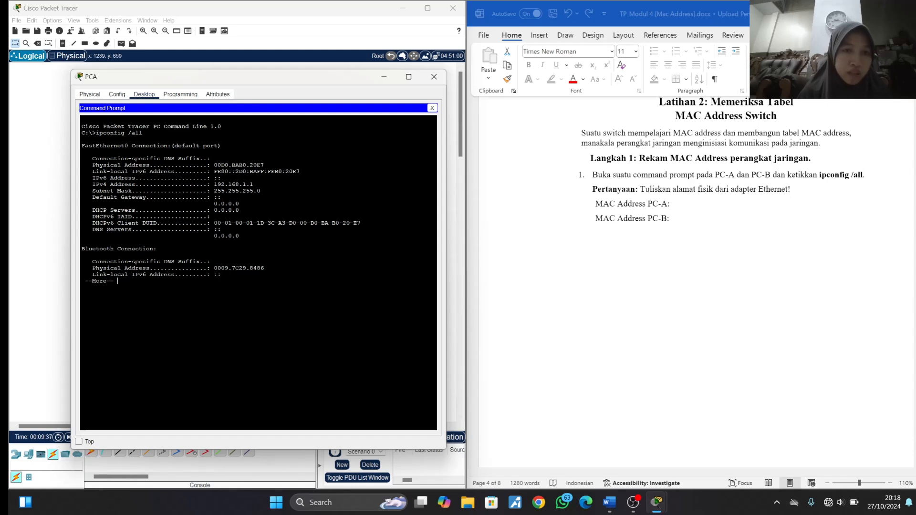
- Try to copy PCA's Ethernet physical address from its command prompt for the MAC Address PC-A answer in the Word document
drag(264, 165, 214, 165)
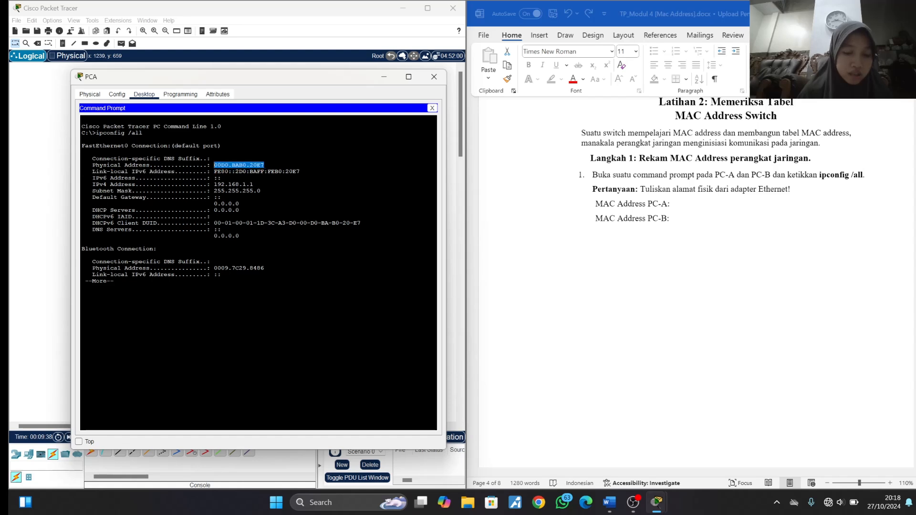
key(ctrl+c)
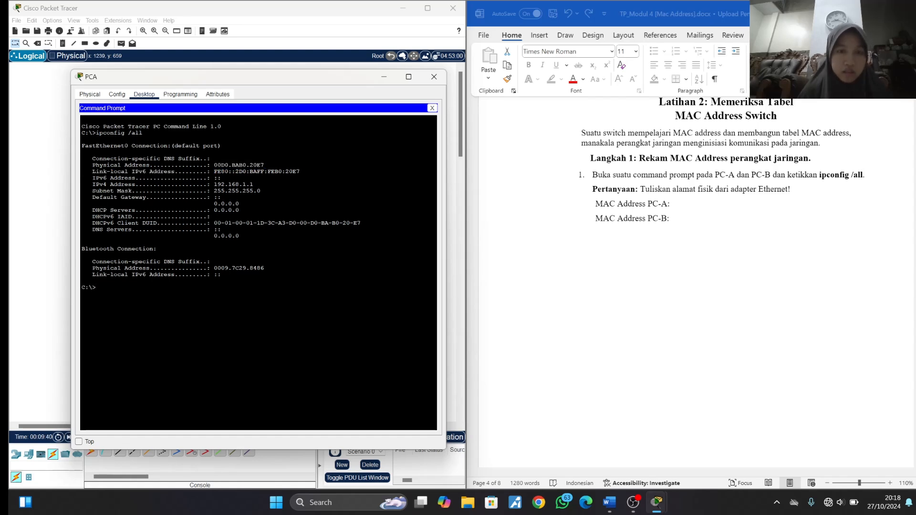
click(686, 208)
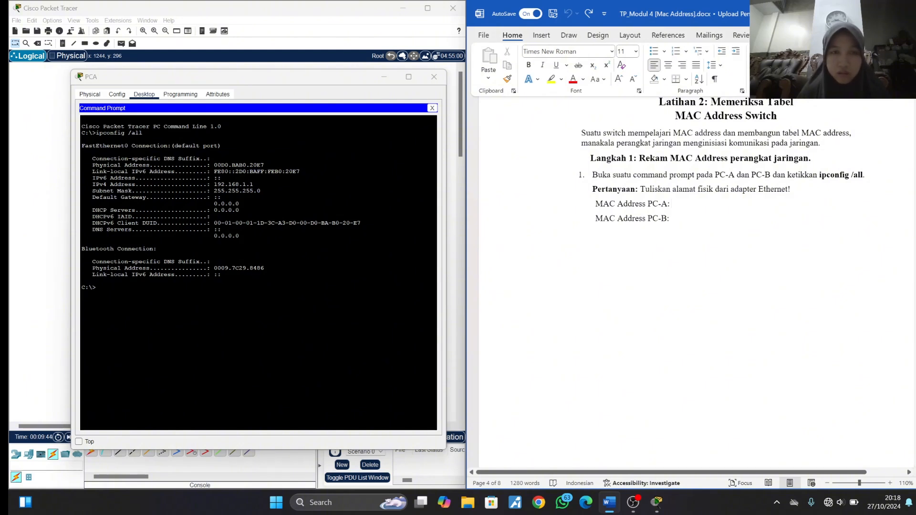
drag(264, 165, 214, 165)
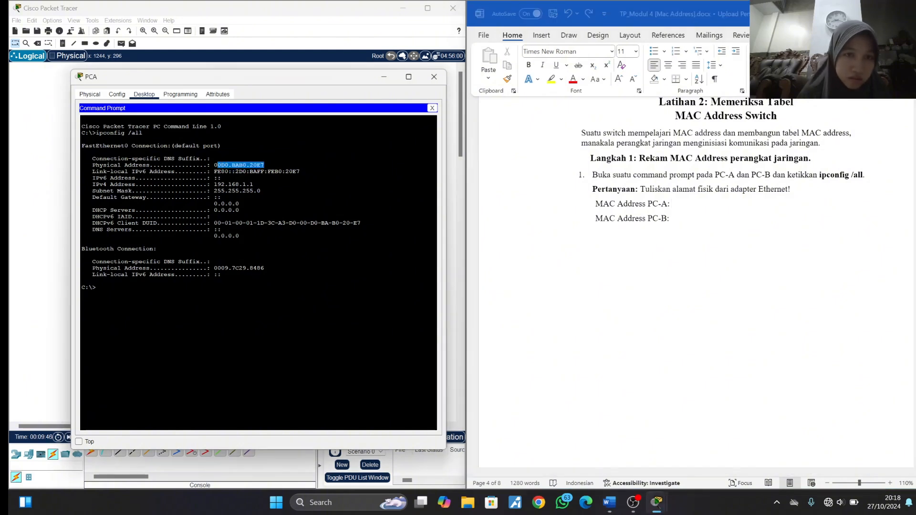
key(ctrl+c)
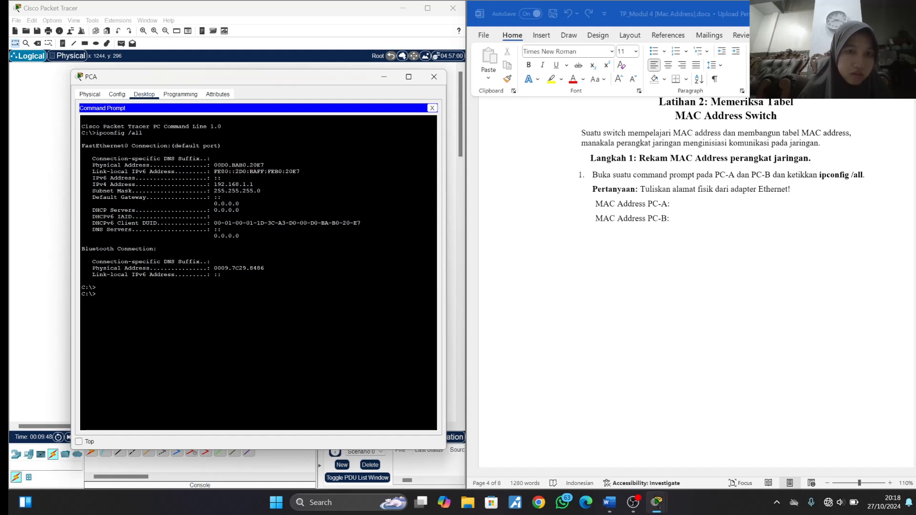
drag(214, 165, 264, 165)
key(ctrl+c)
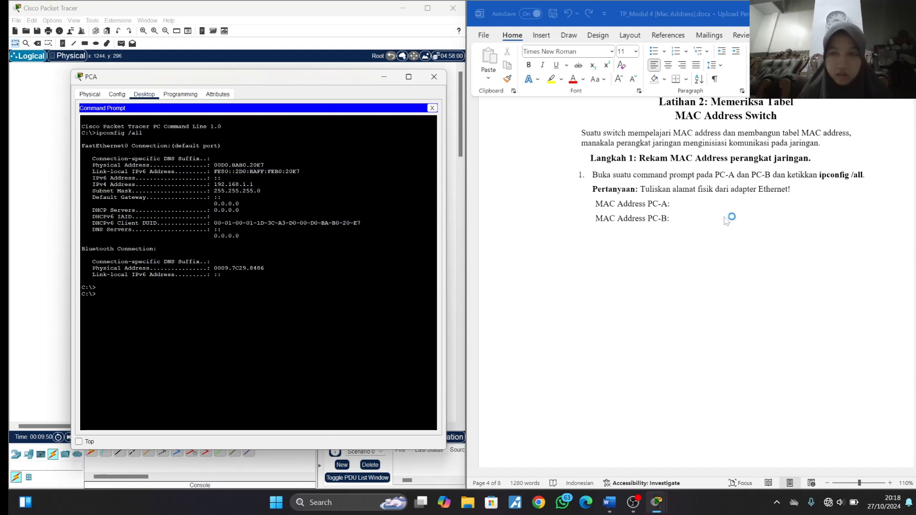
click(707, 208)
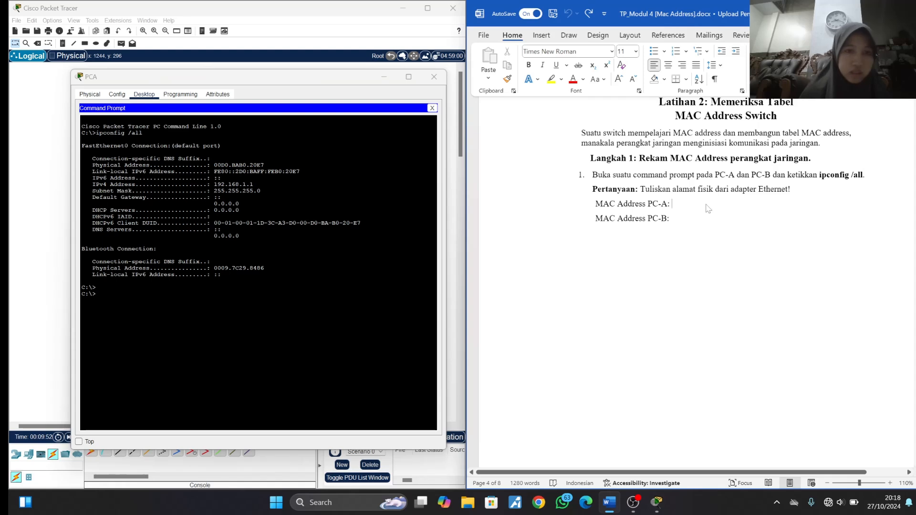
text(00D0)
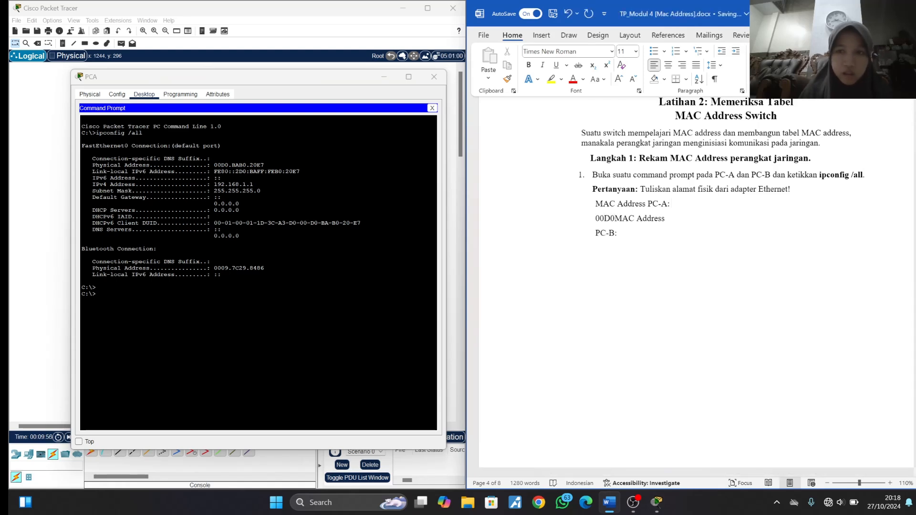
key(ctrl+z)
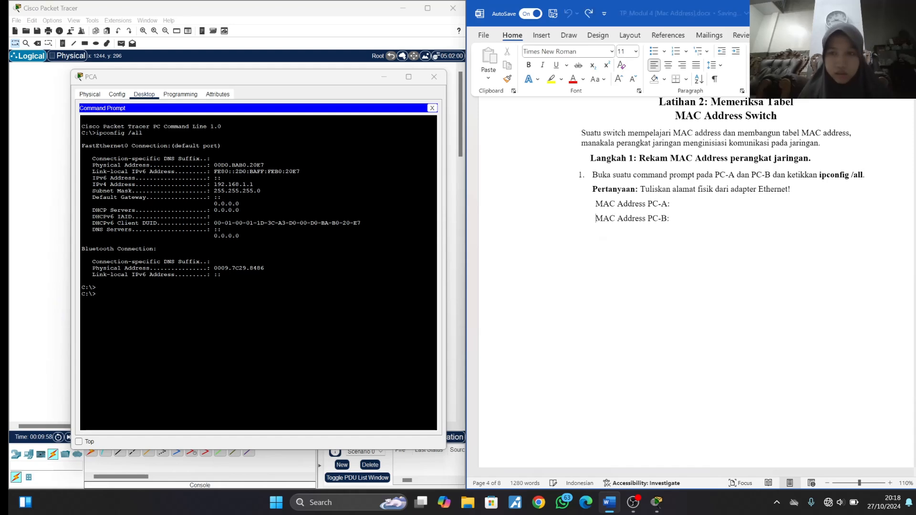
text(0)
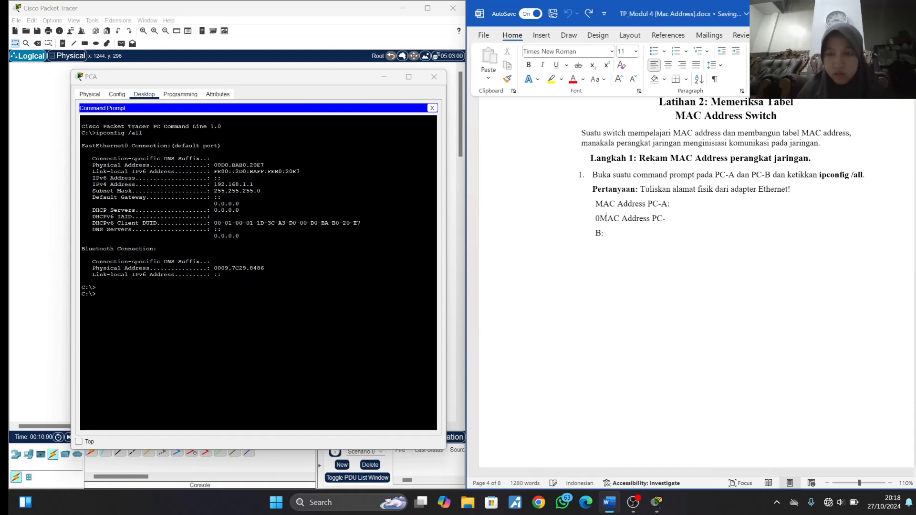
key(BackSpace)
key(BackSpace)
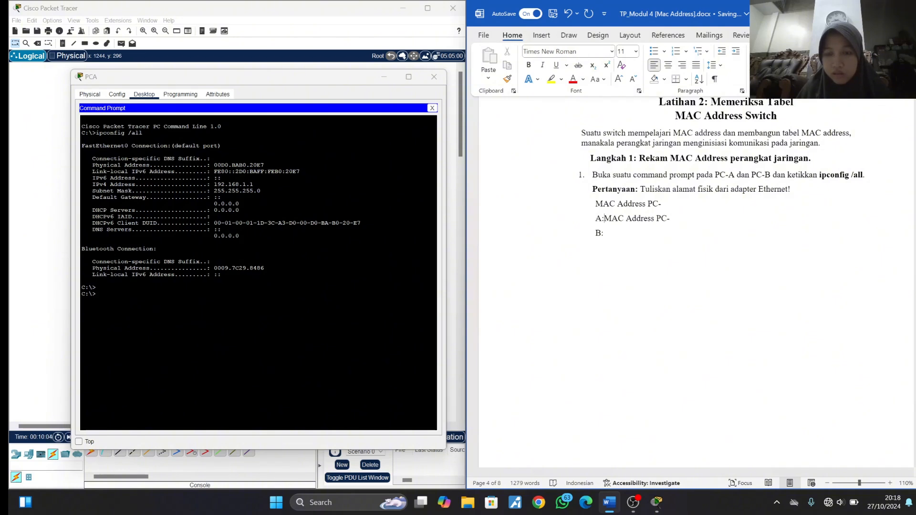
key(ctrl+z)
key(ctrl+z)
key(ctrl+z)
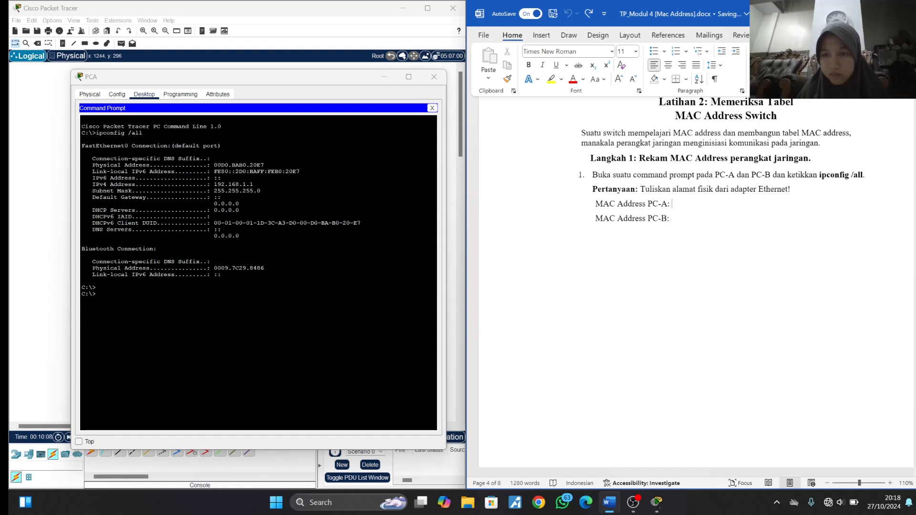
- Record PCA's physical address 00D0.BAB0.20E7 on a new line below MAC Address PC-A in the Word document
key(ctrl+y)
key(ctrl+y)
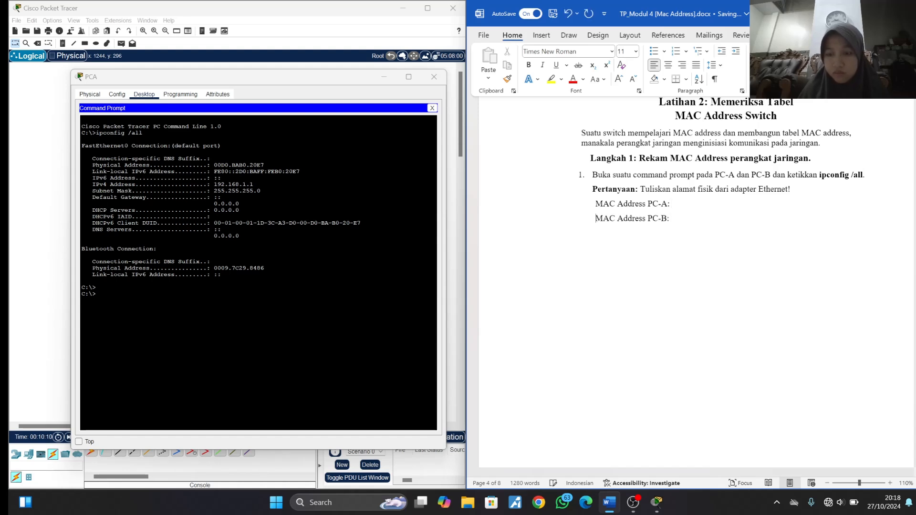
key(Return)
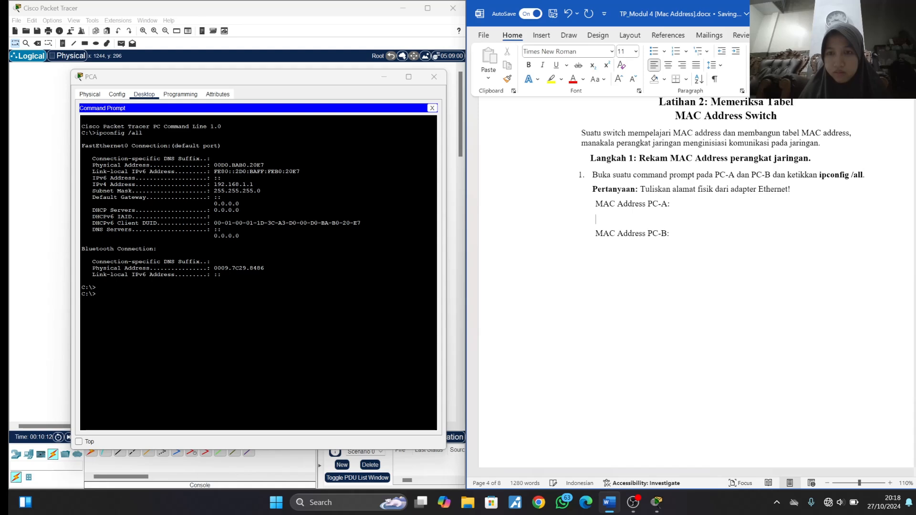
text(00)
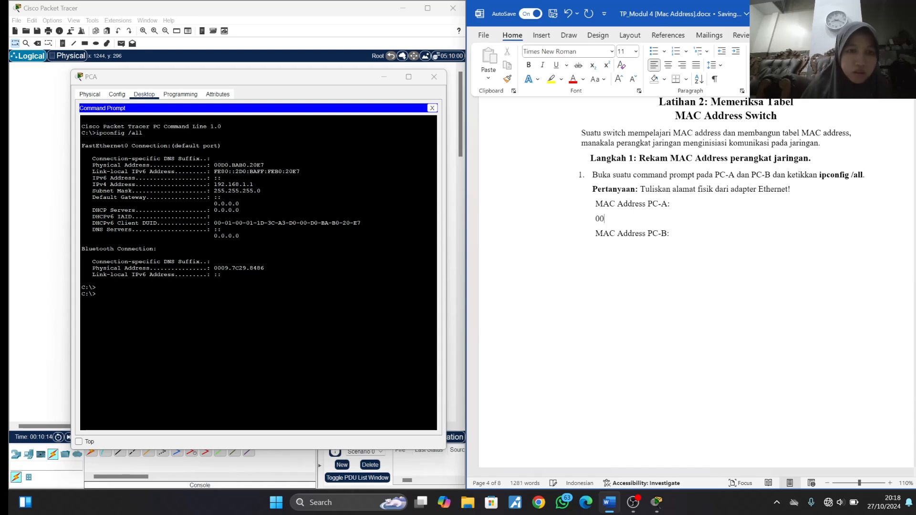
text(D0)
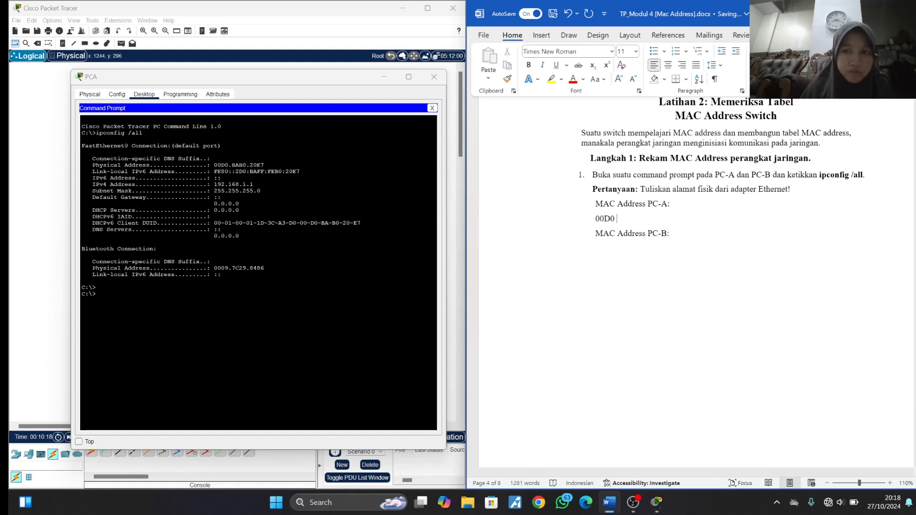
text(.)
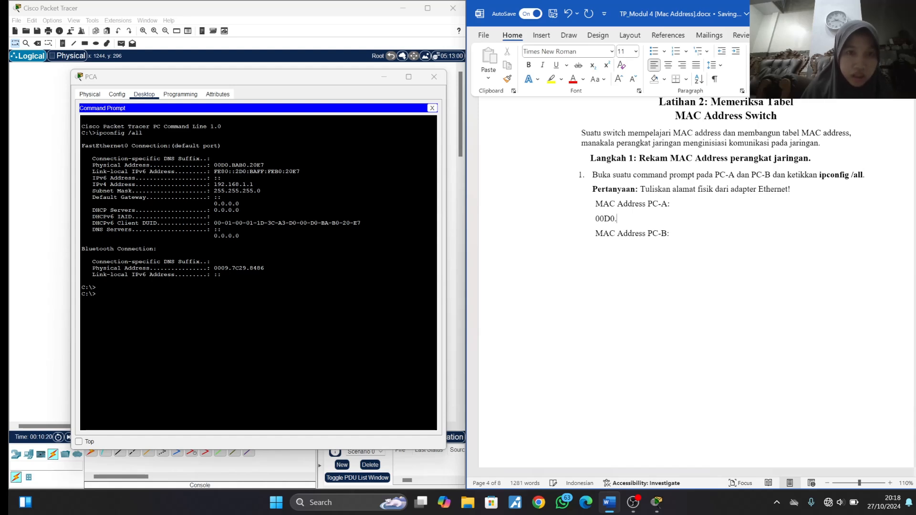
text(BAB0.20E8)
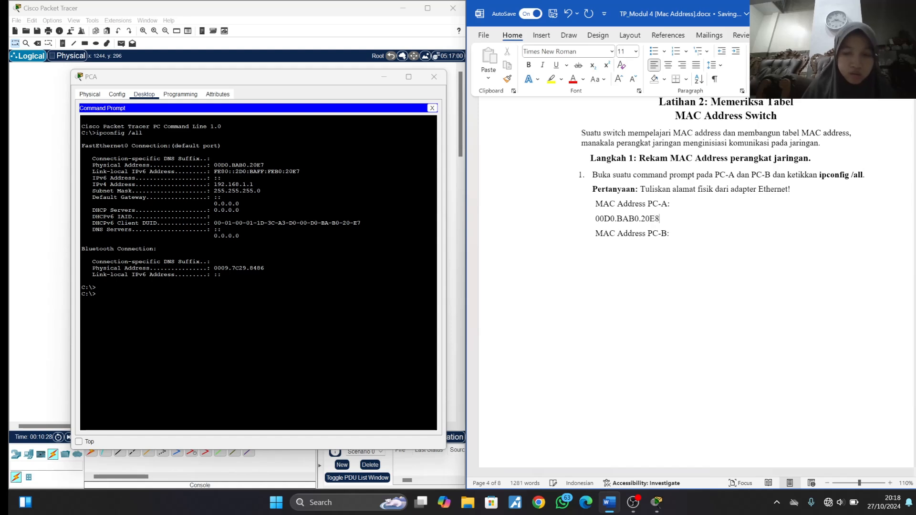
key(BackSpace)
text(7)
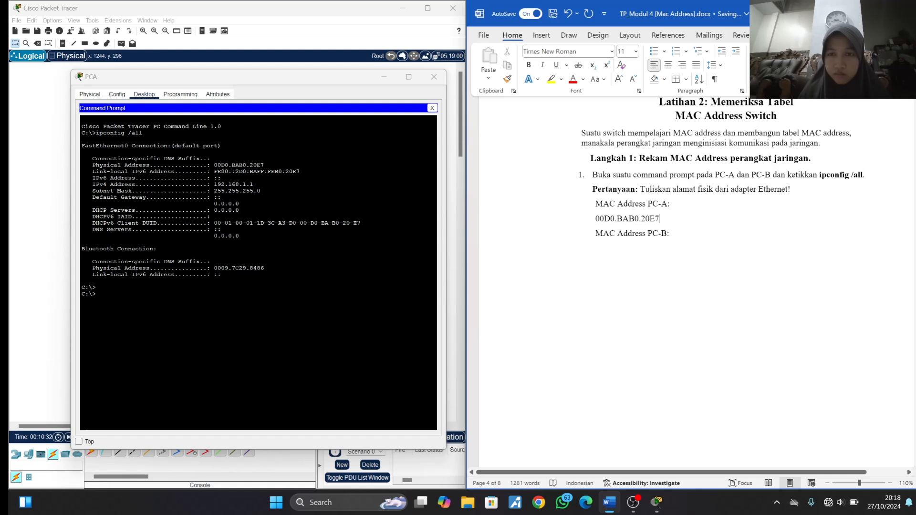
key(BackSpace)
key(BackSpace)
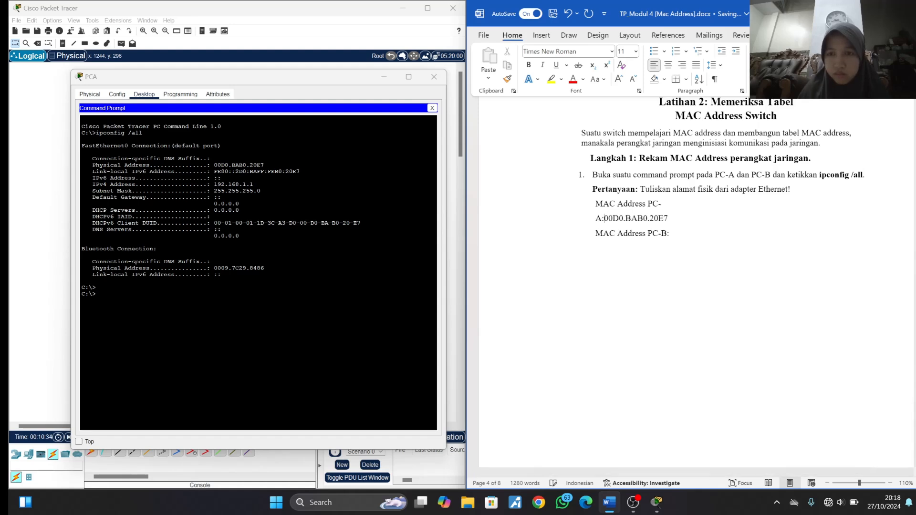
key(Return)
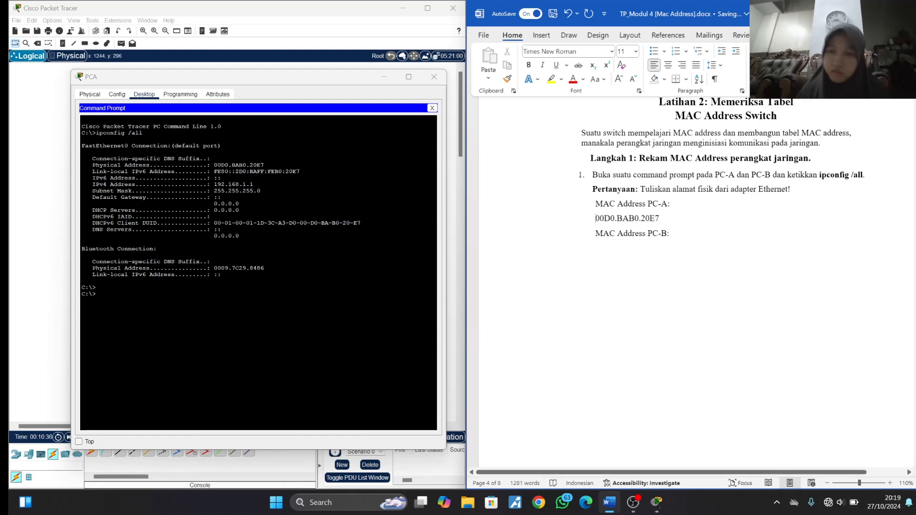
- Close PCA's window, open PCB's command prompt beside the instructions and run ipconfig /all to look up its physical address
click(437, 78)
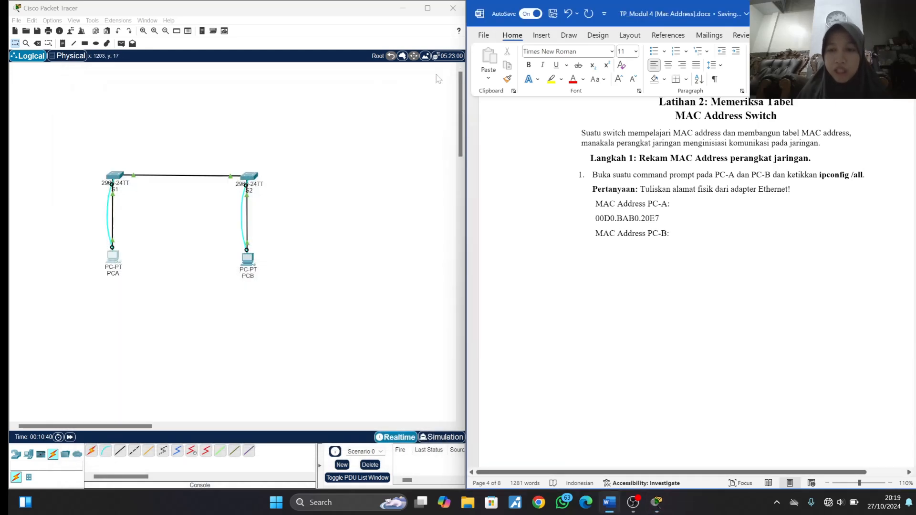
click(249, 259)
click(249, 260)
click(623, 170)
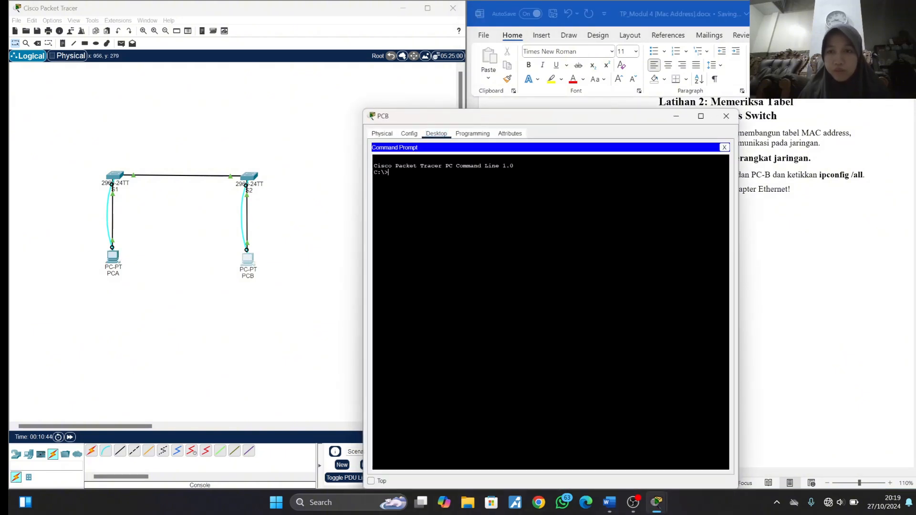
drag(619, 118, 300, 86)
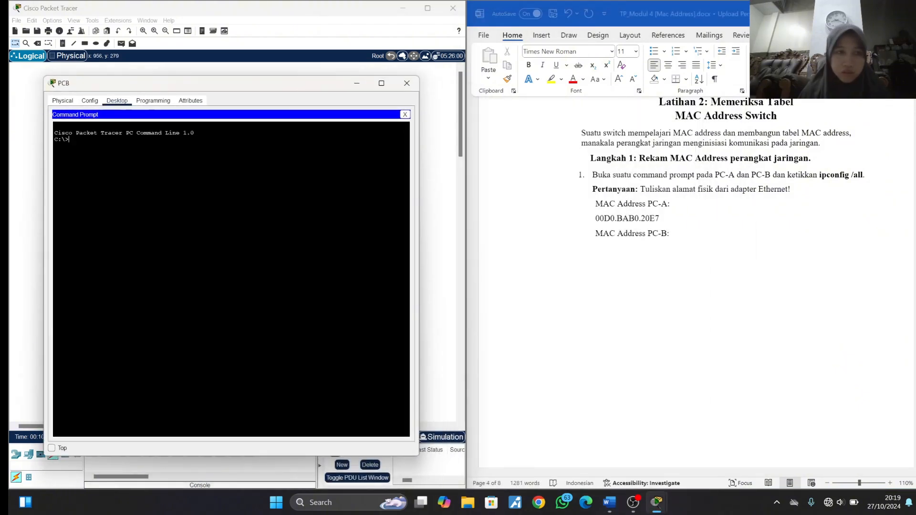
text(ipconfig)
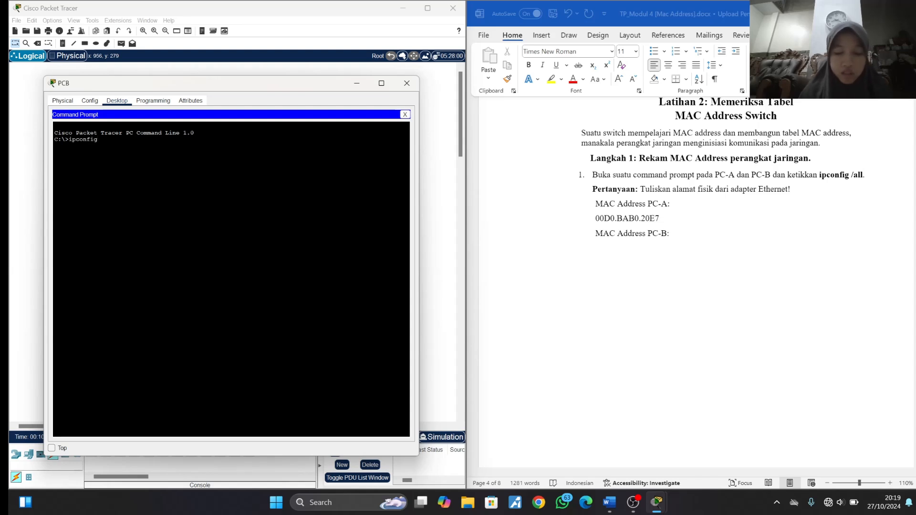
text( /all)
key(Return)
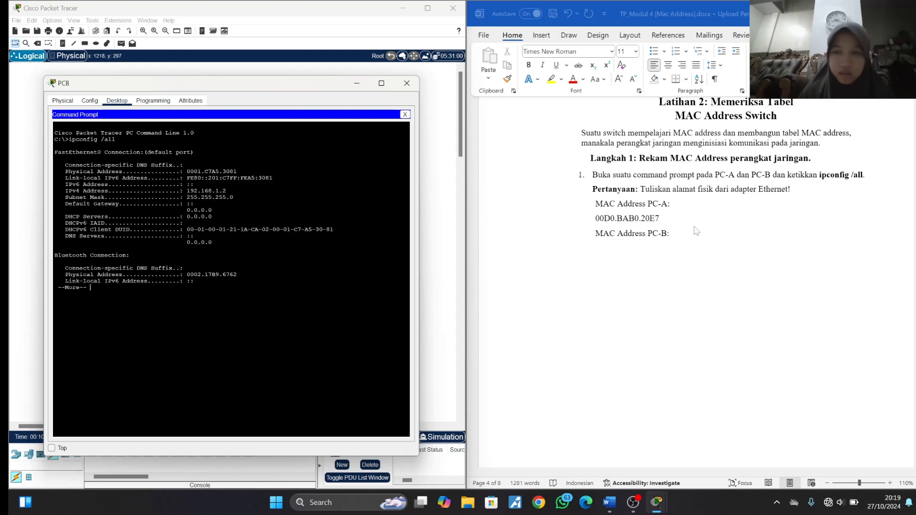
- Record PCB's physical address 0001.C7A5.3081 on a new line below MAC Address PC-B in the Word document, and close PCB's window
click(685, 242)
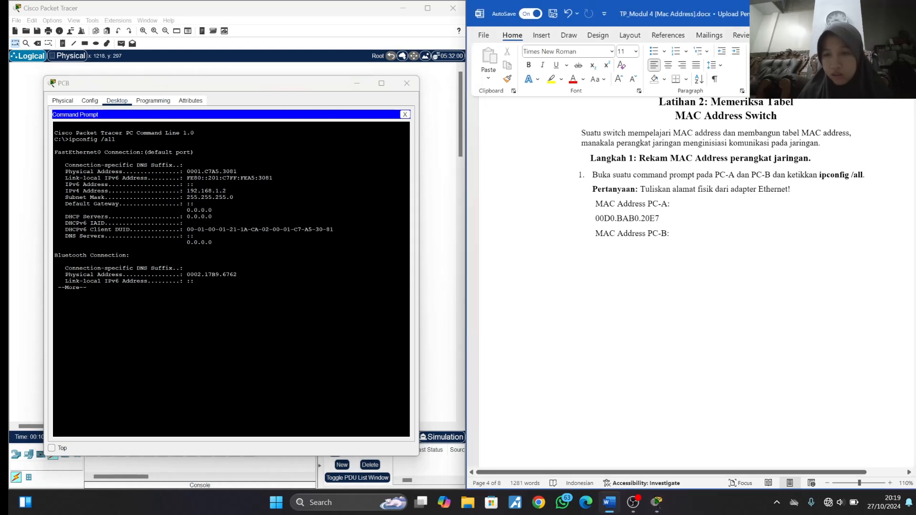
key(Return)
text(0)
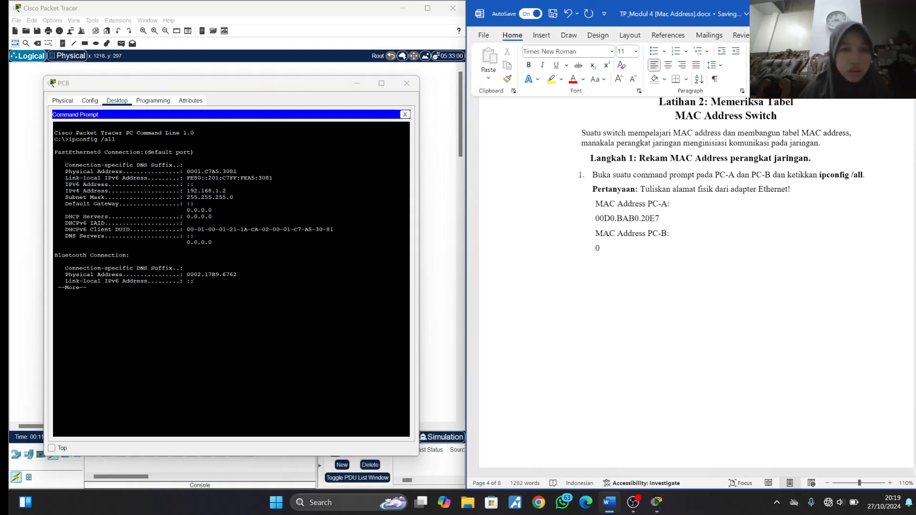
text(001.)
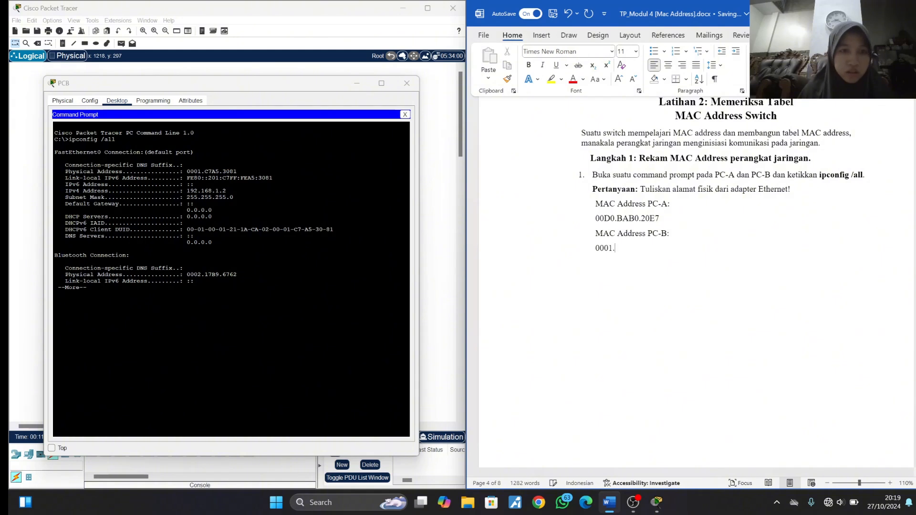
text(C)
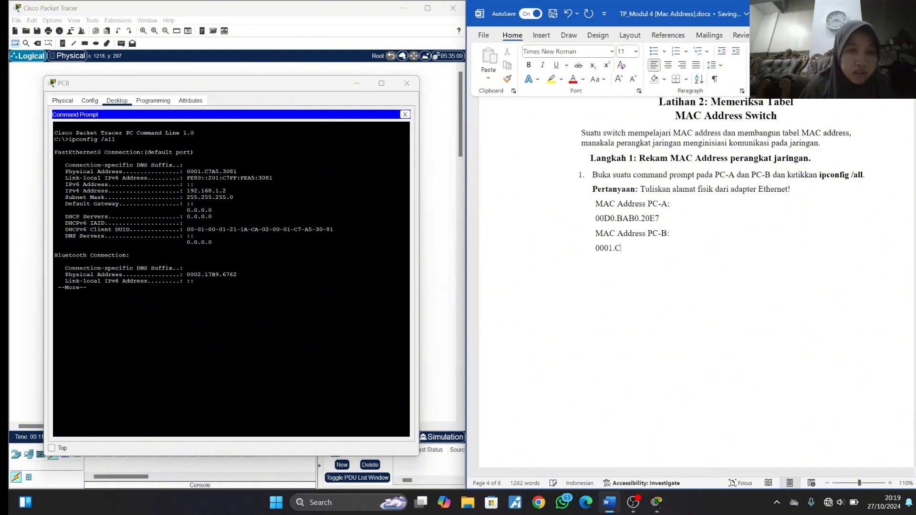
text(7)
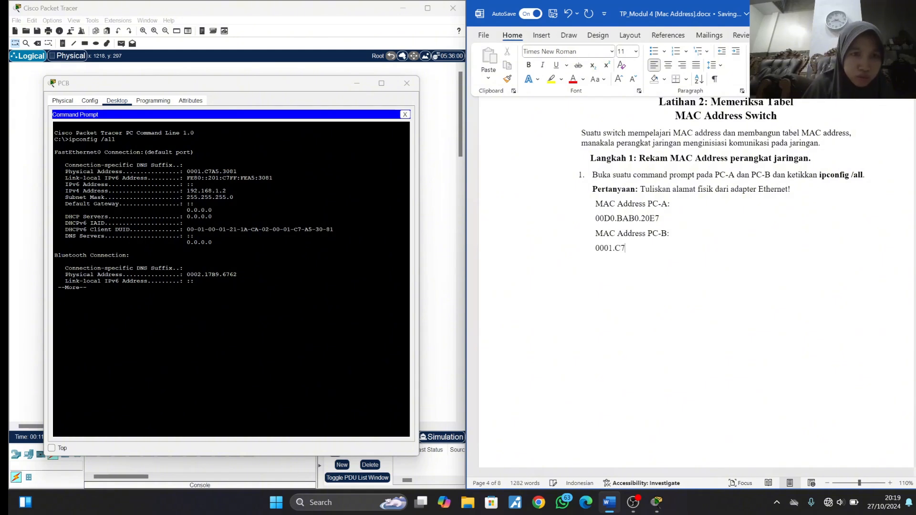
text(A5)
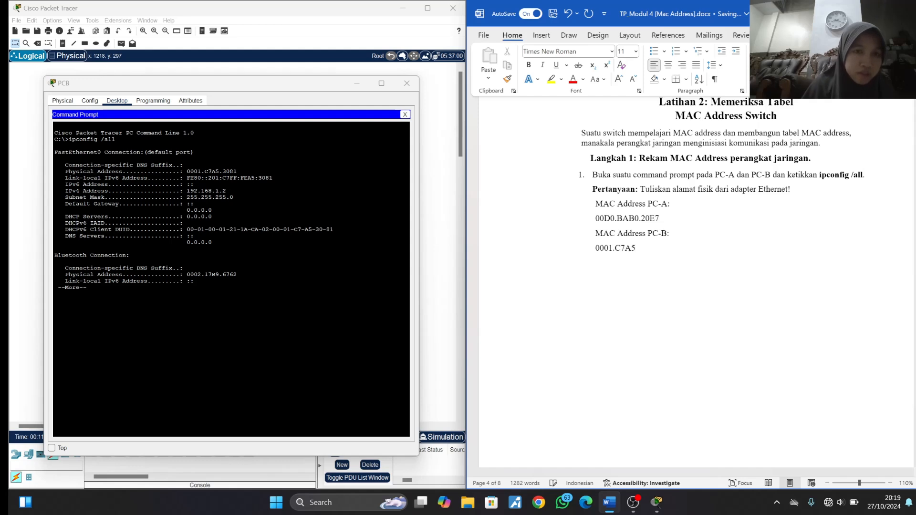
text(.)
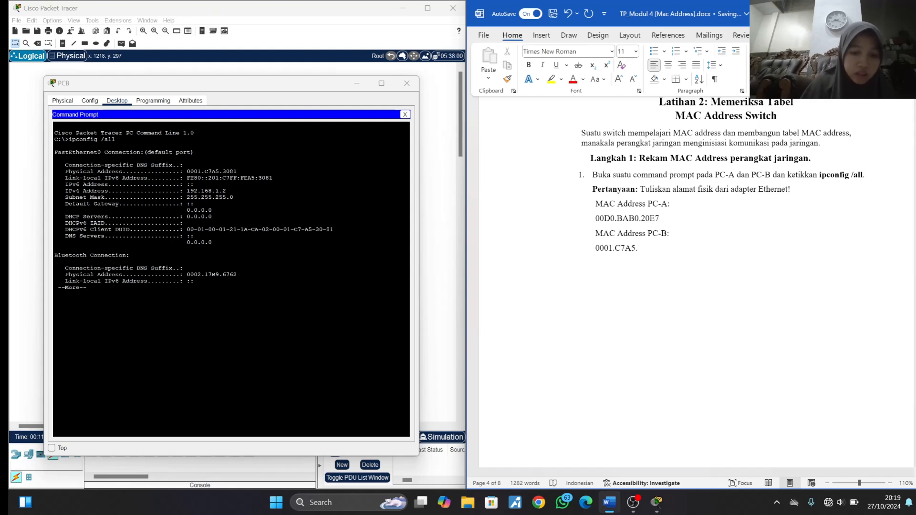
text(30)
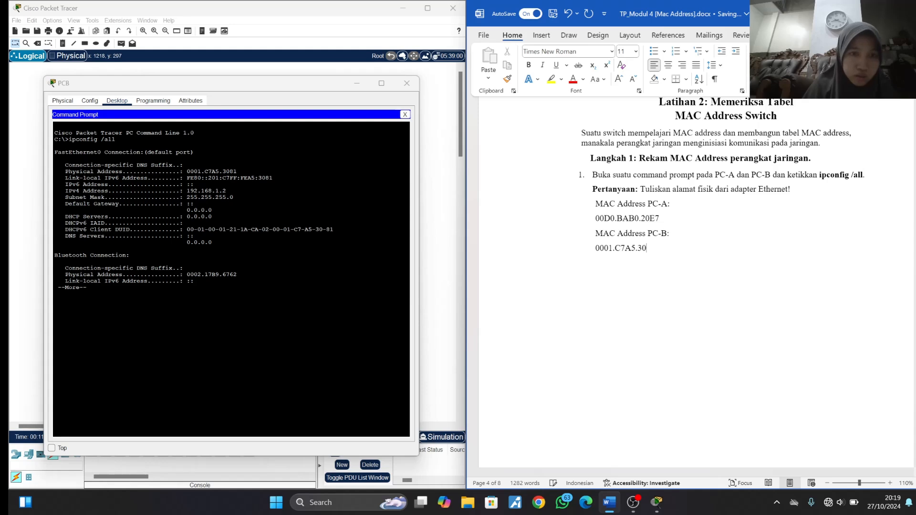
text(81)
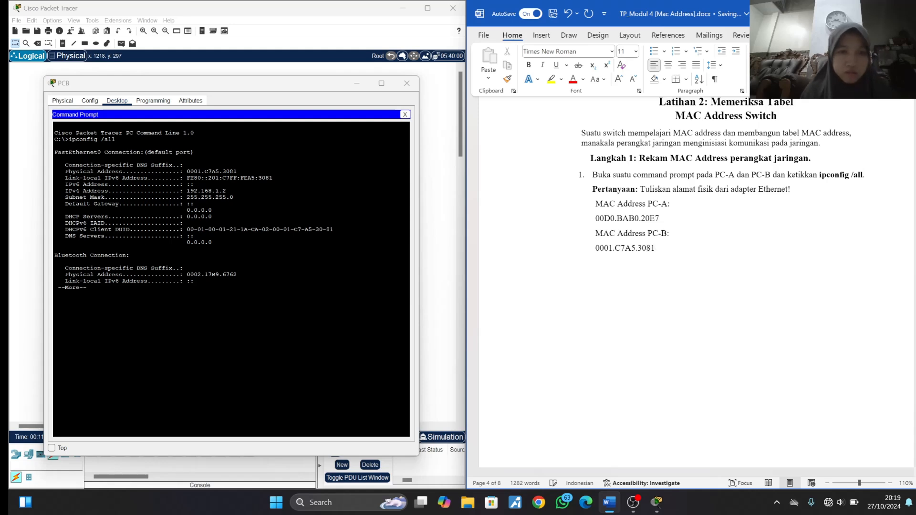
click(413, 87)
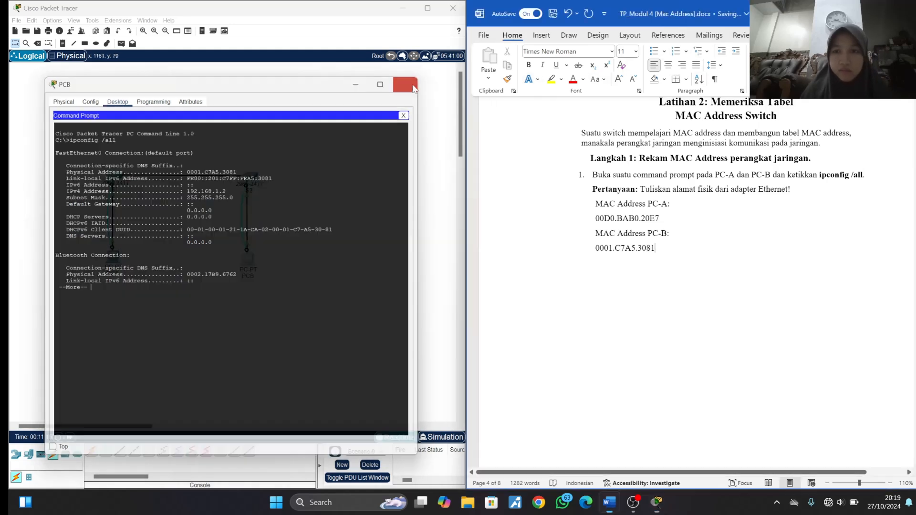
scroll(696, 262, down, 10)
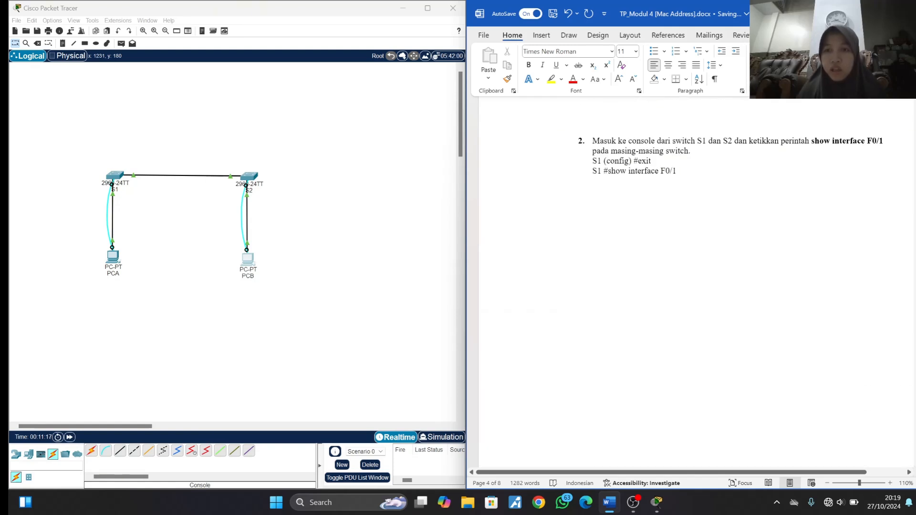
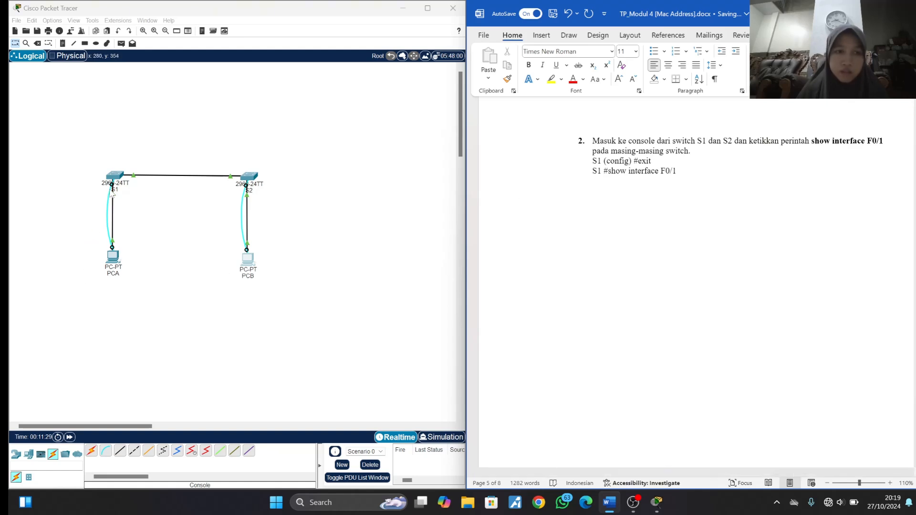
- Open PCA's terminal to the S1 console with the default port settings, placing its window beside the Word instructions
click(115, 180)
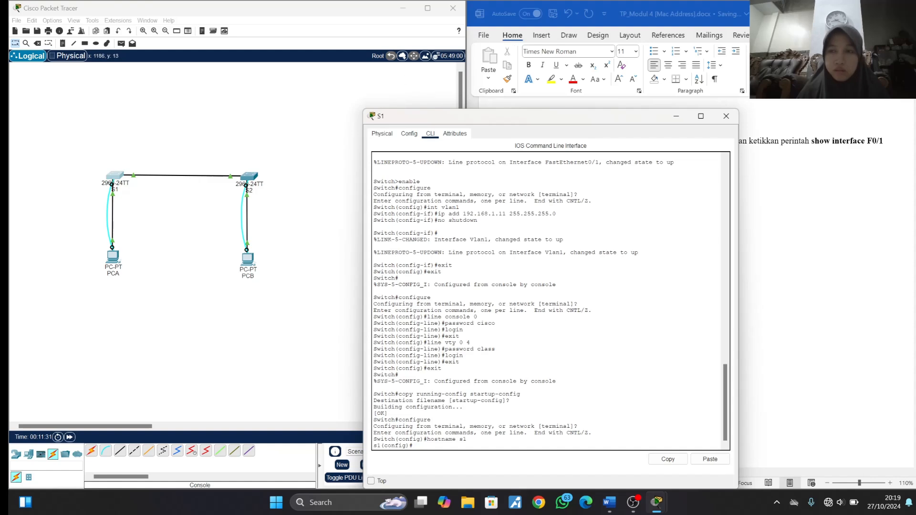
click(726, 116)
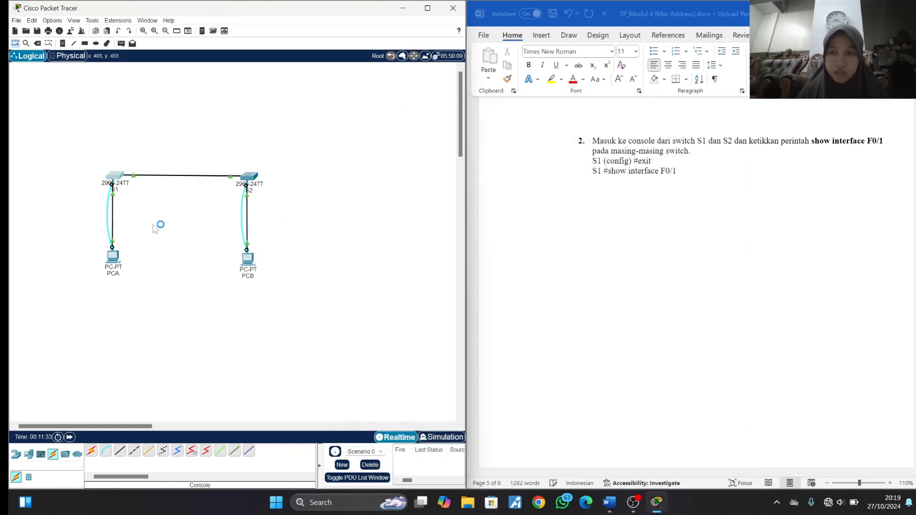
click(113, 256)
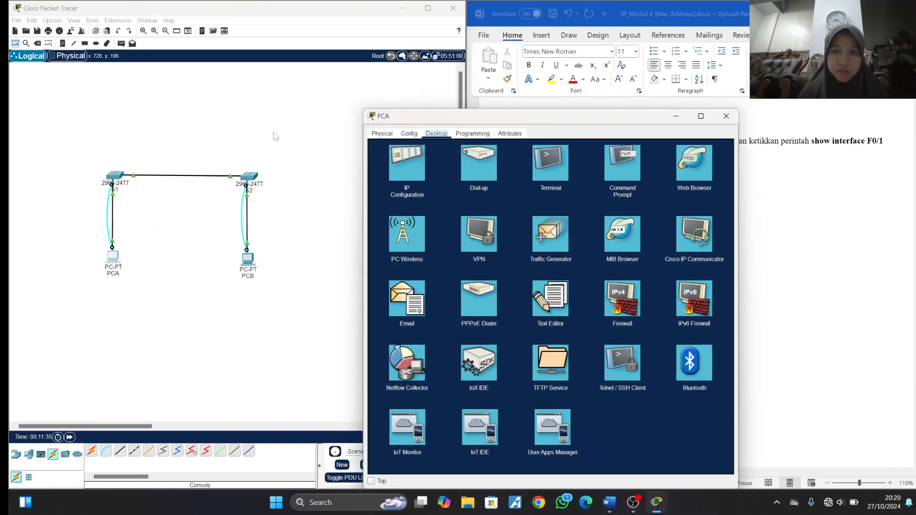
click(554, 179)
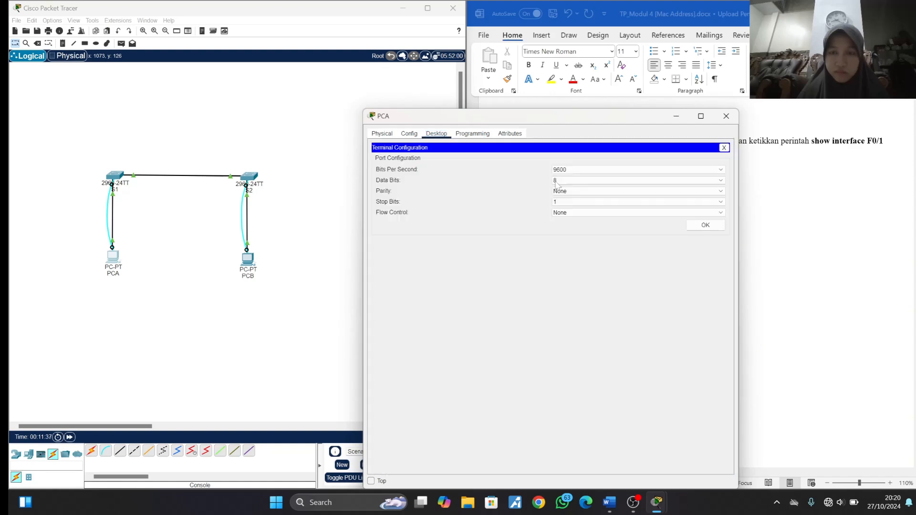
drag(592, 116, 284, 23)
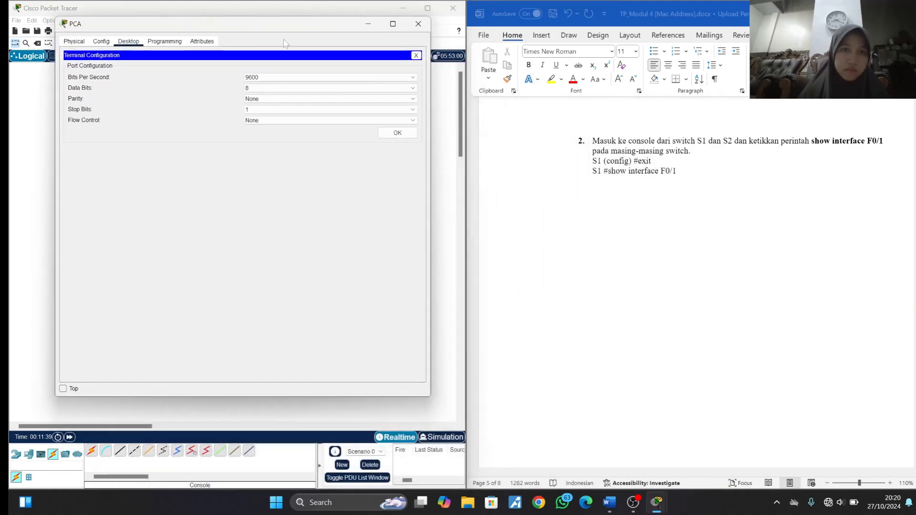
click(398, 133)
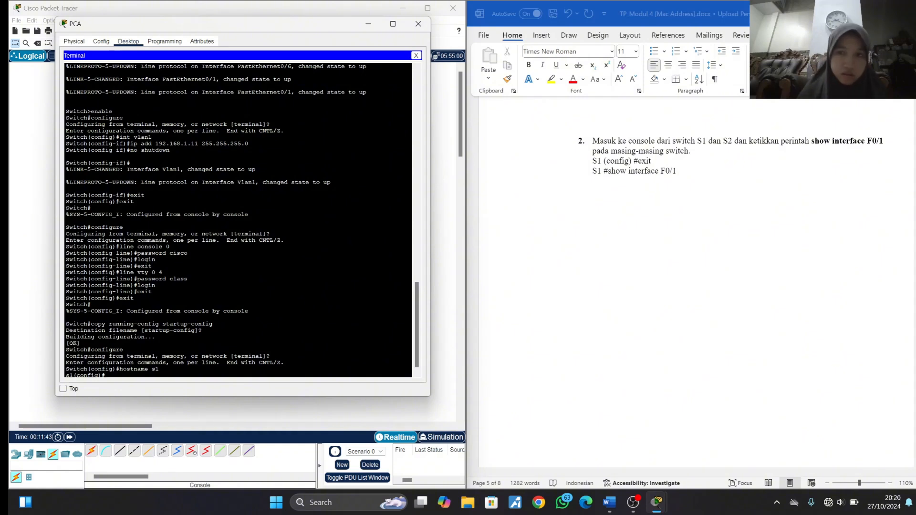
- Exit configuration mode on S1 and run show interface F0/1
text(exit)
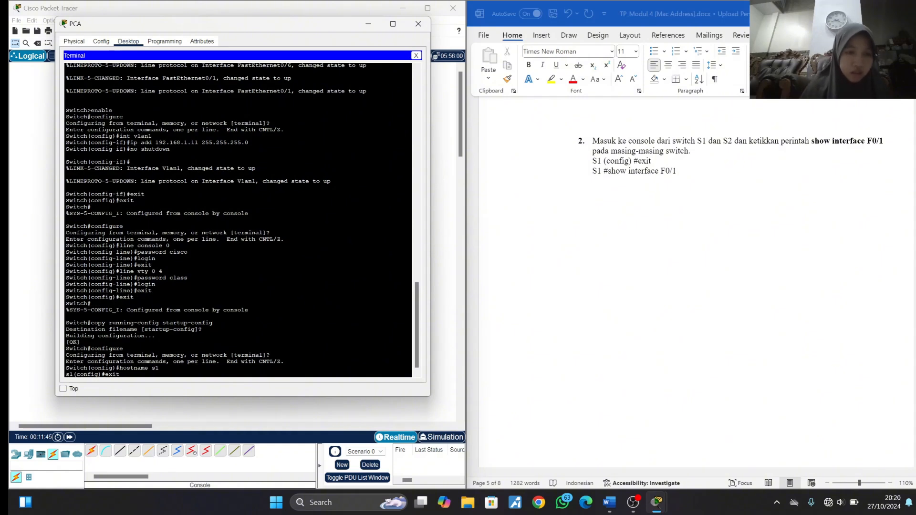
key(Return)
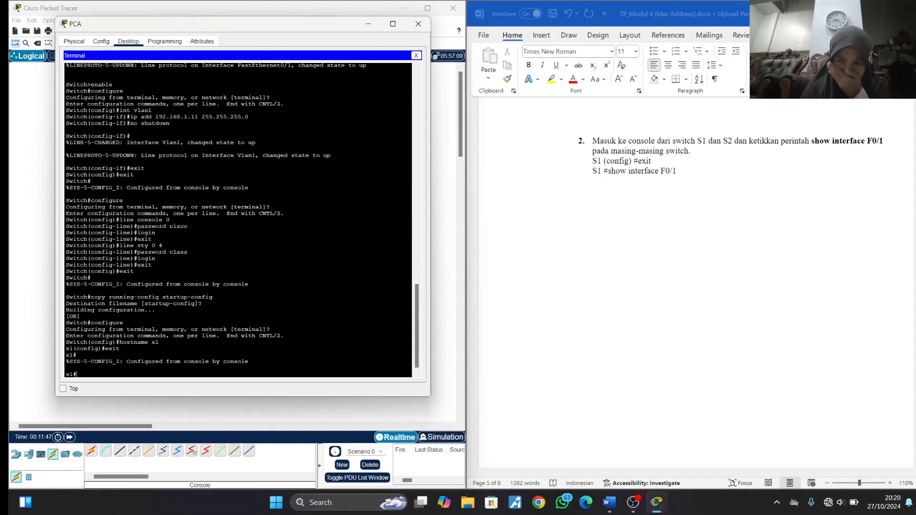
text(show)
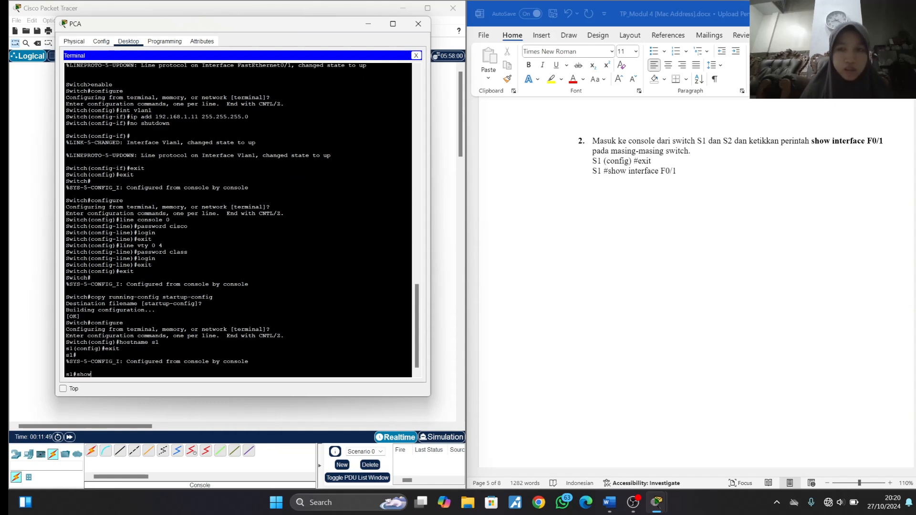
text( in)
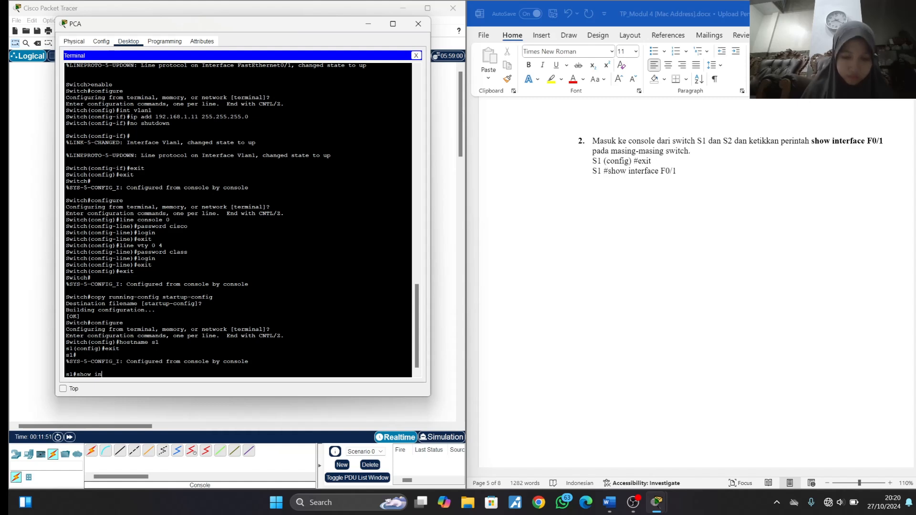
text(terface )
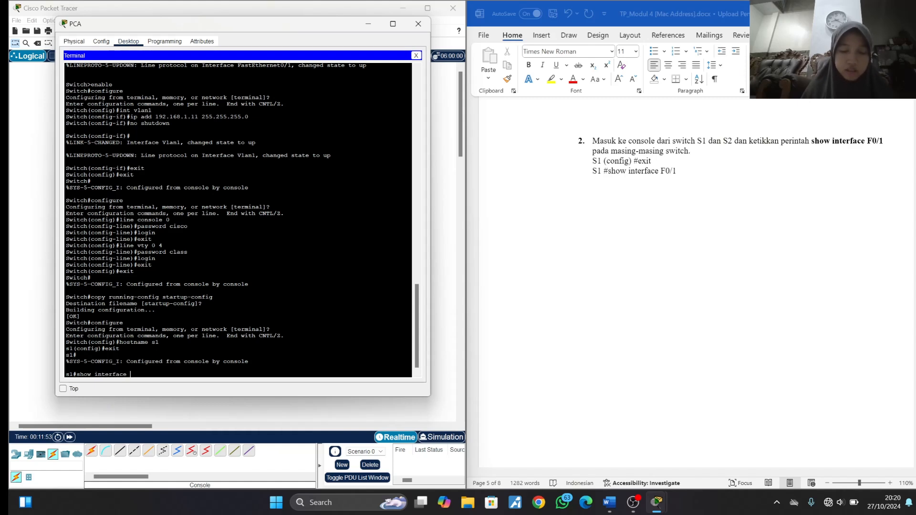
text(F0/1)
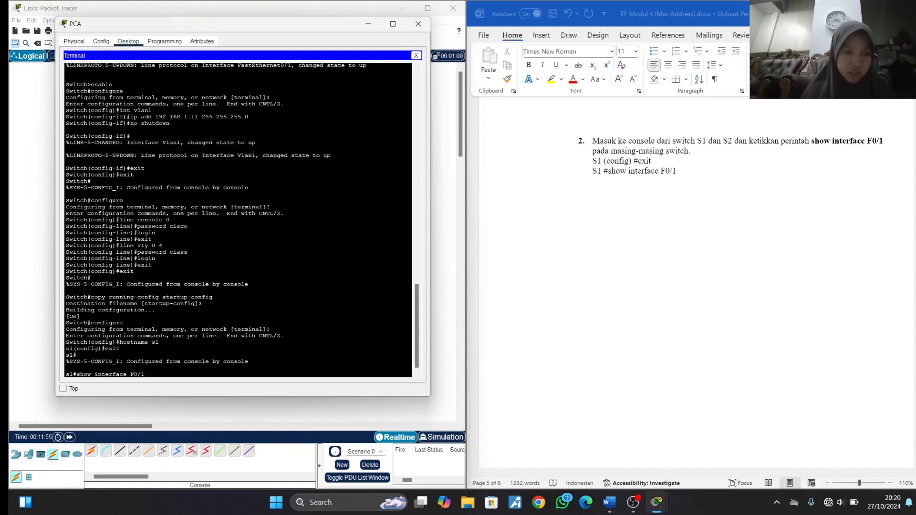
key(Return)
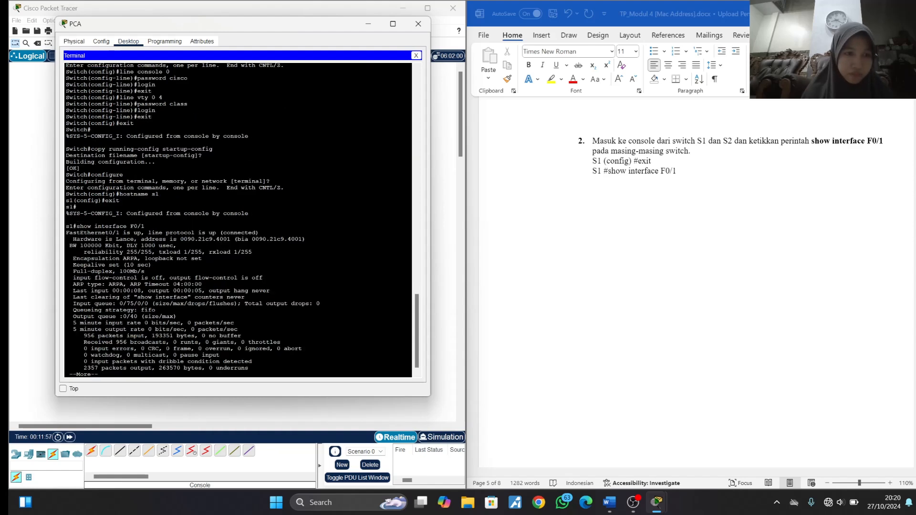
- Record S1's hardware address as (bia 0090.21c9.4001 after MAC Address S1 Fast Ethernet 0/1 in the Word document
click(745, 304)
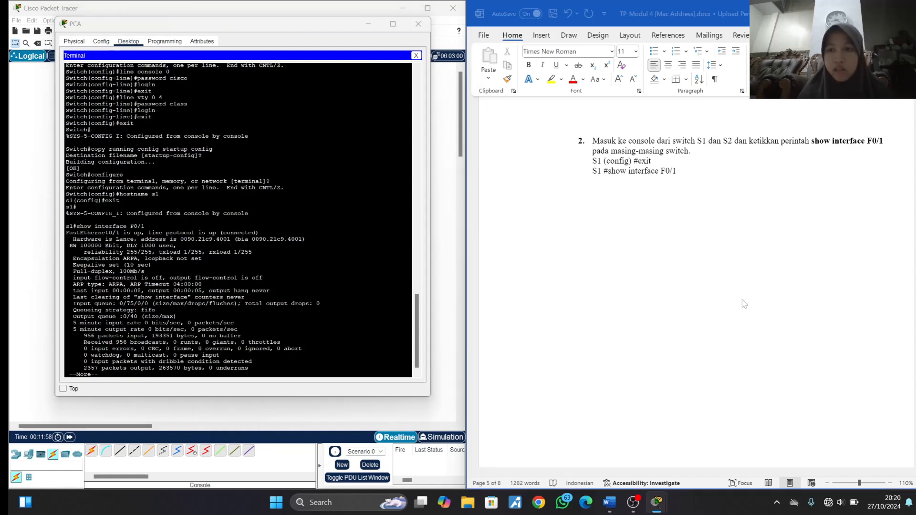
scroll(745, 305, down, 9)
scroll(723, 282, up, 3)
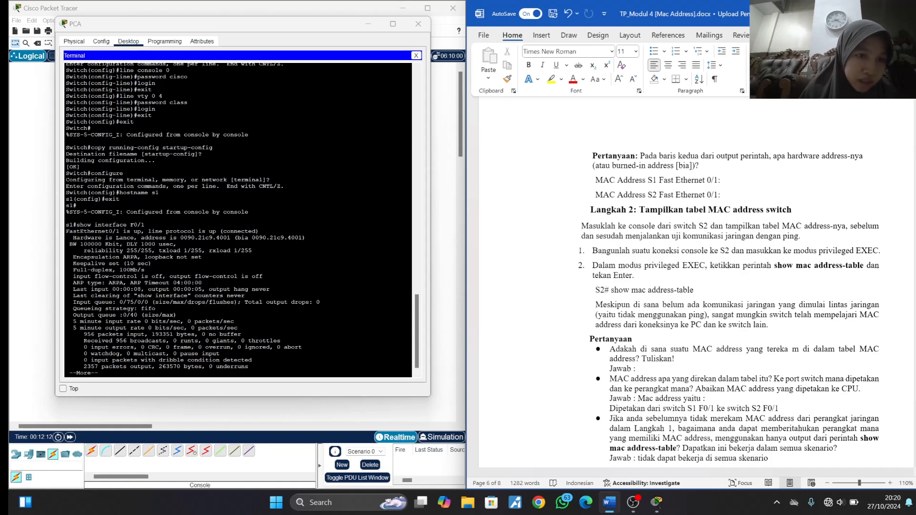
drag(305, 238, 234, 238)
click(260, 232)
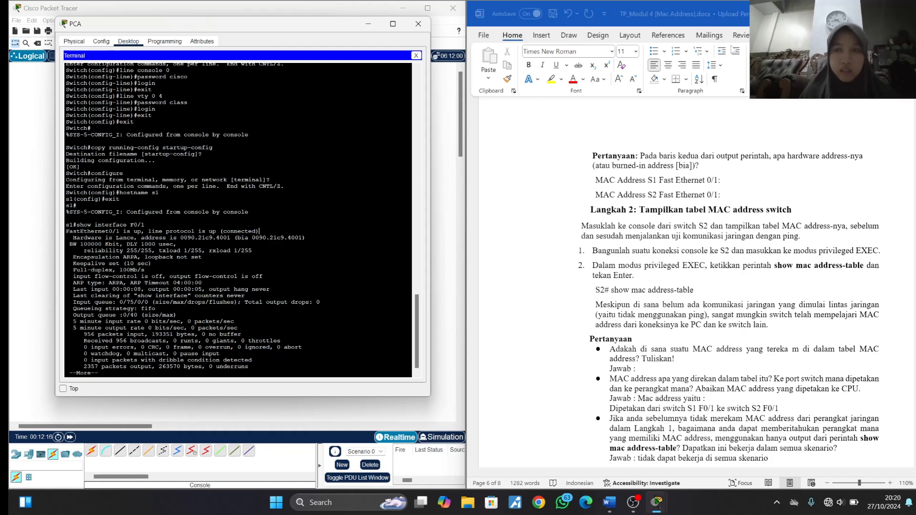
click(726, 186)
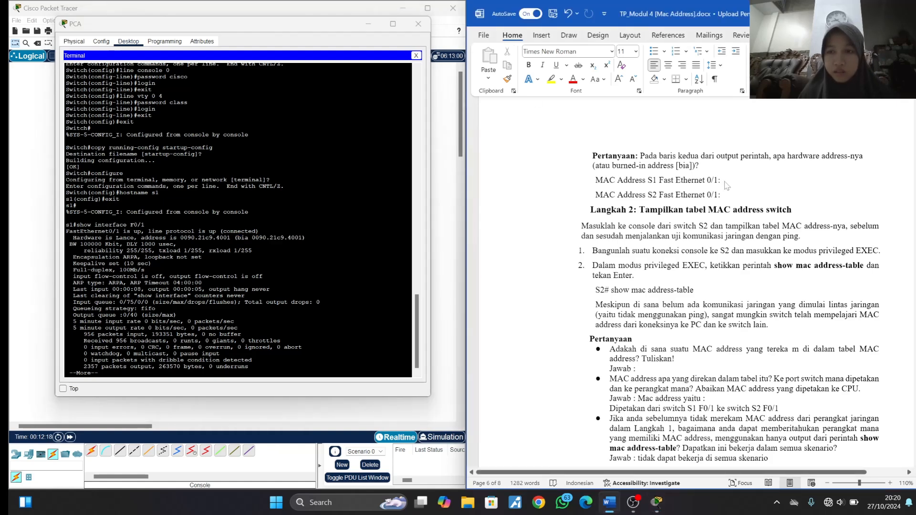
text(()
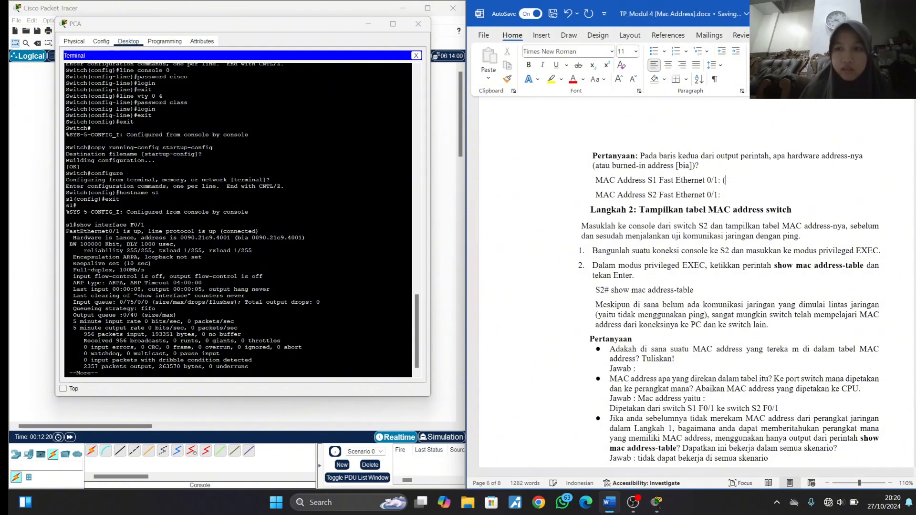
text(bia)
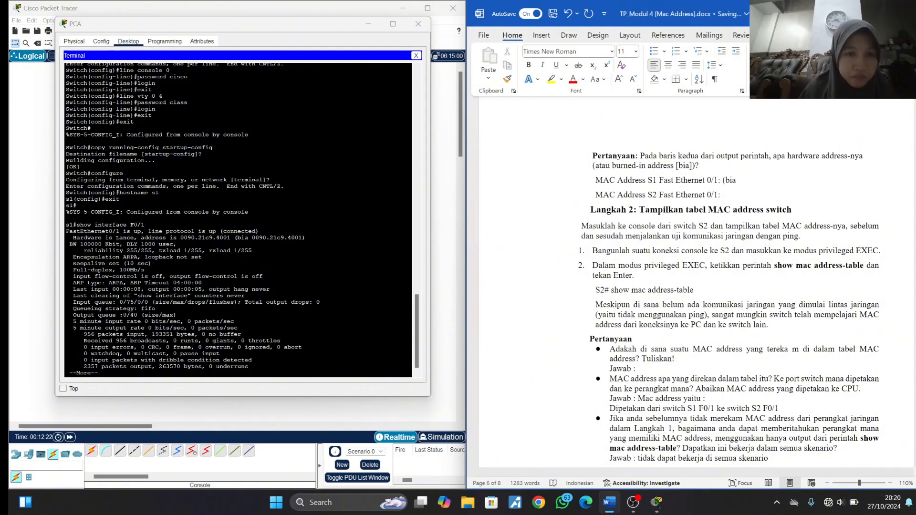
text( 00)
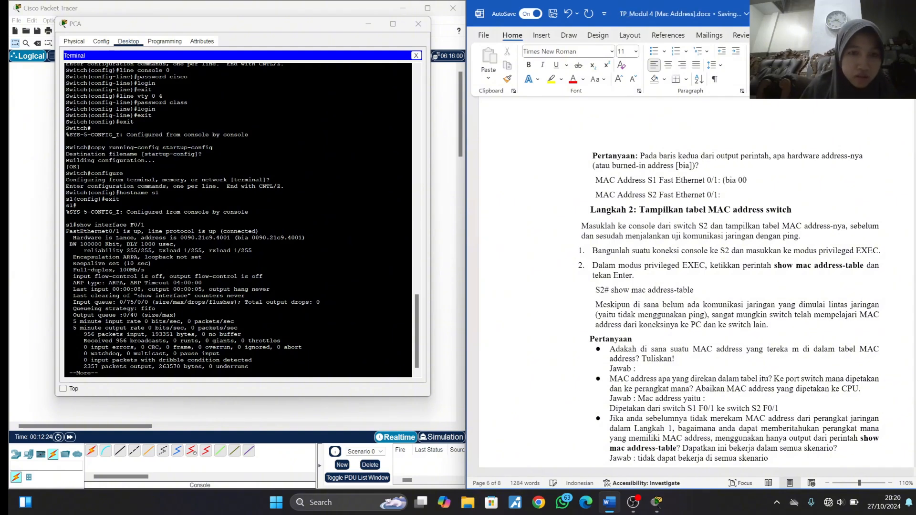
text(90)
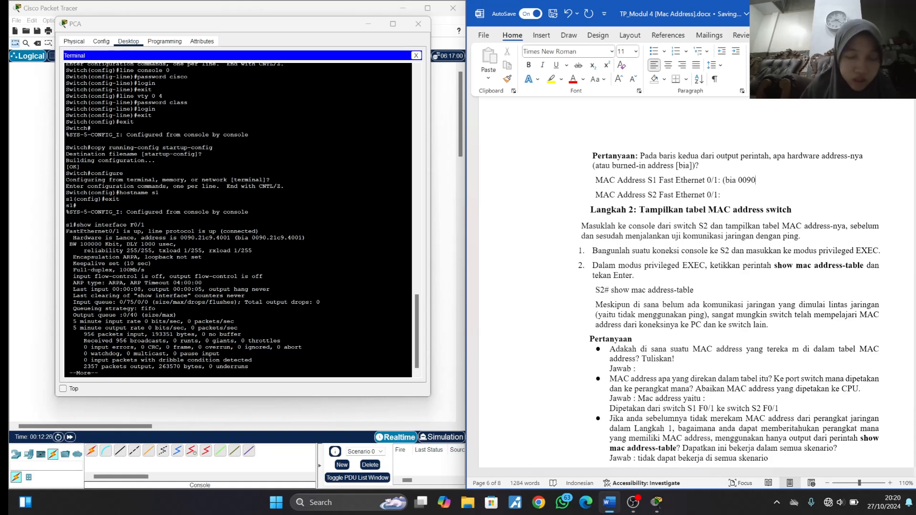
text(.21c9)
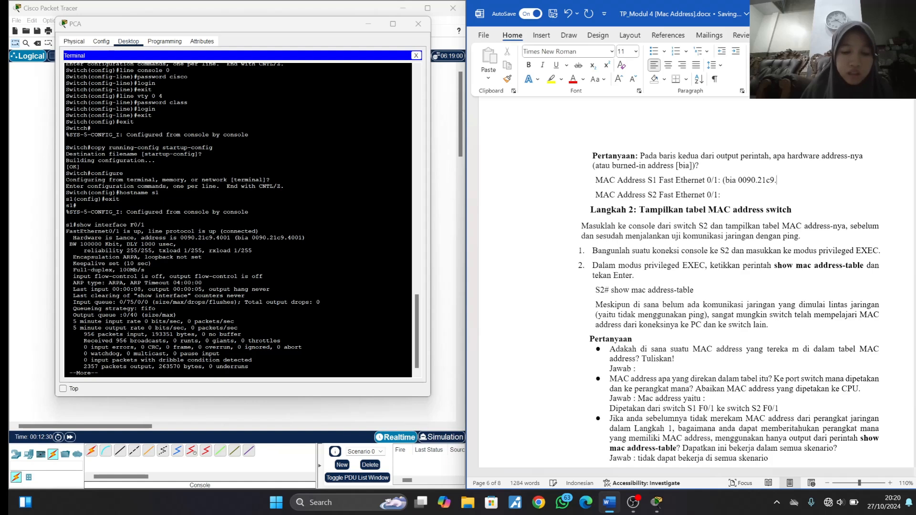
text(.4001)
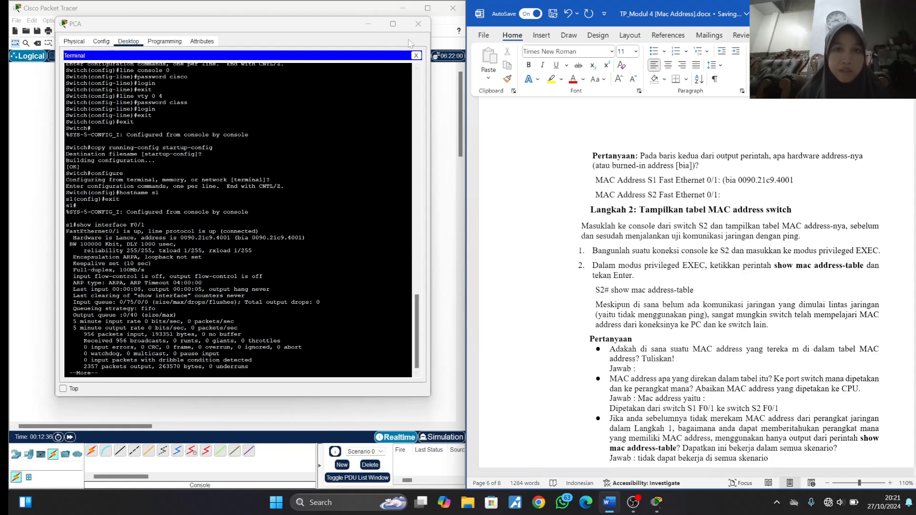
- Close PCA's window and open PCB's terminal to the S2 console with default port settings, beside the Word instructions
click(418, 23)
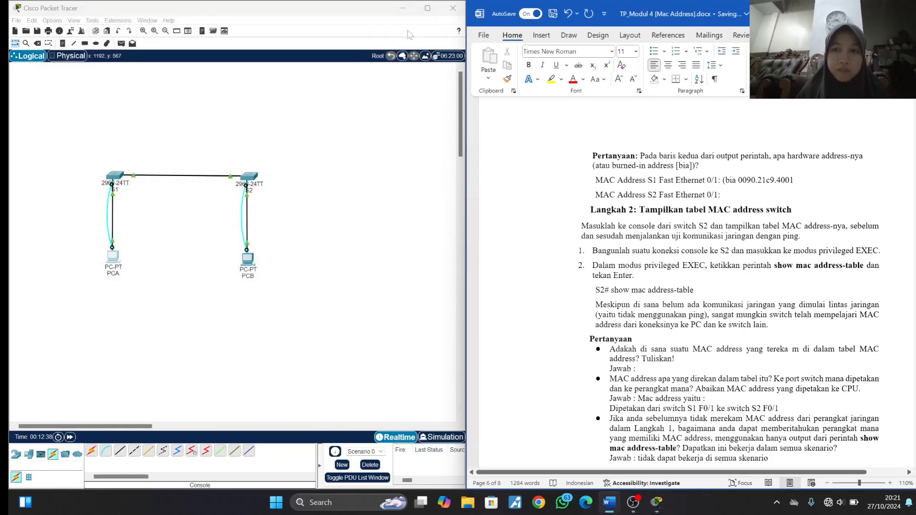
click(247, 258)
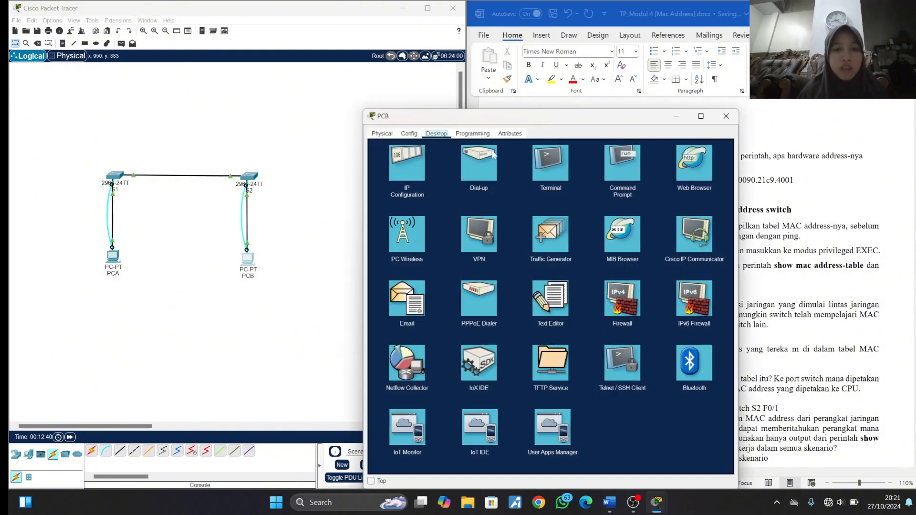
drag(657, 122, 355, 82)
click(246, 122)
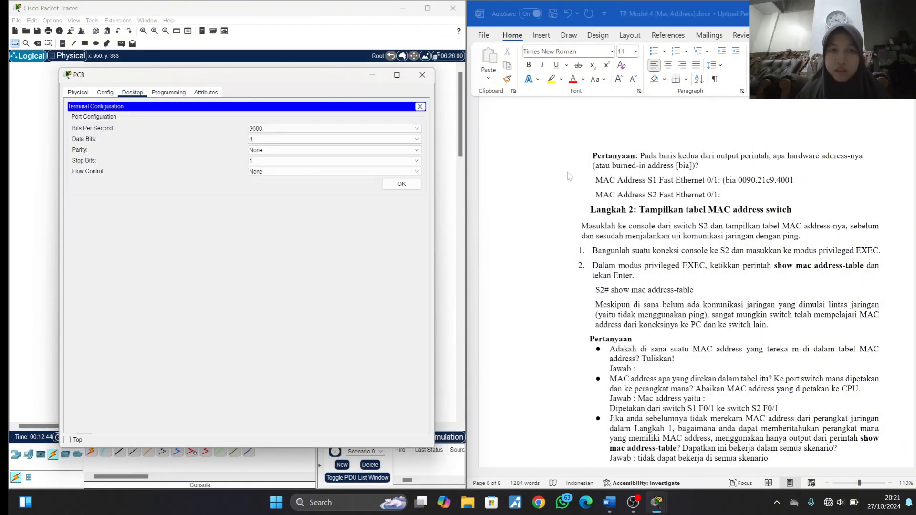
scroll(572, 174, up, 20)
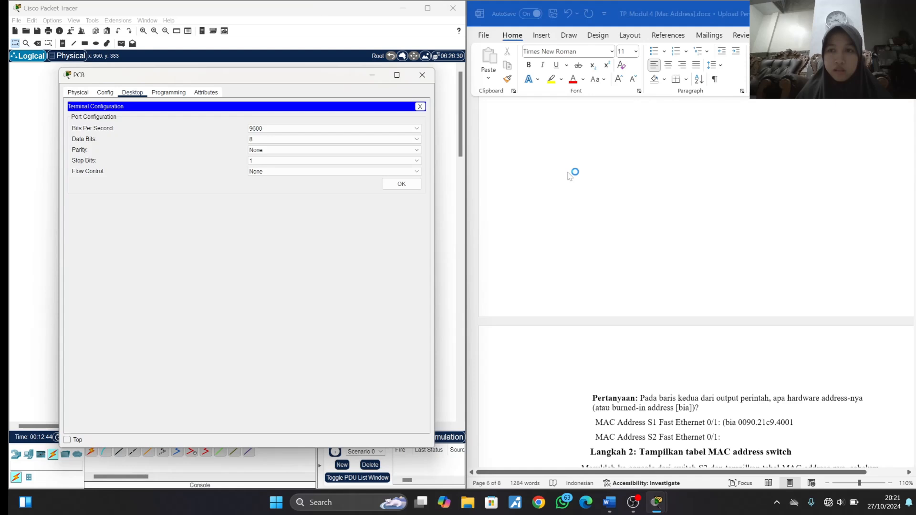
click(392, 183)
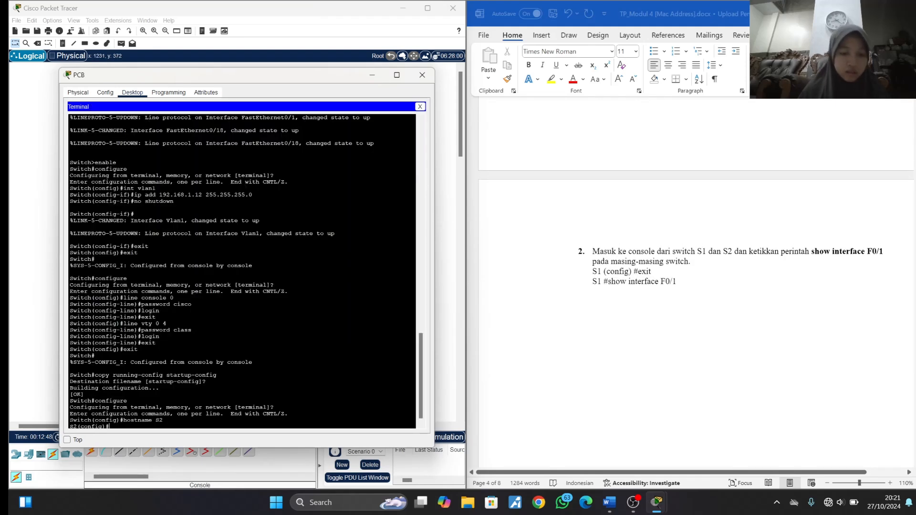
- Exit configuration mode on S2 and run show interface F0/1
text(exit)
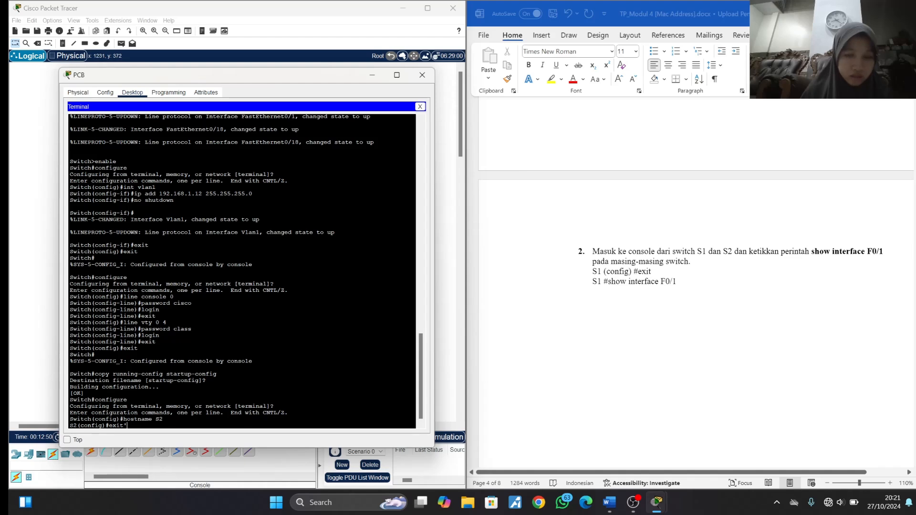
key(Return)
key(Return)
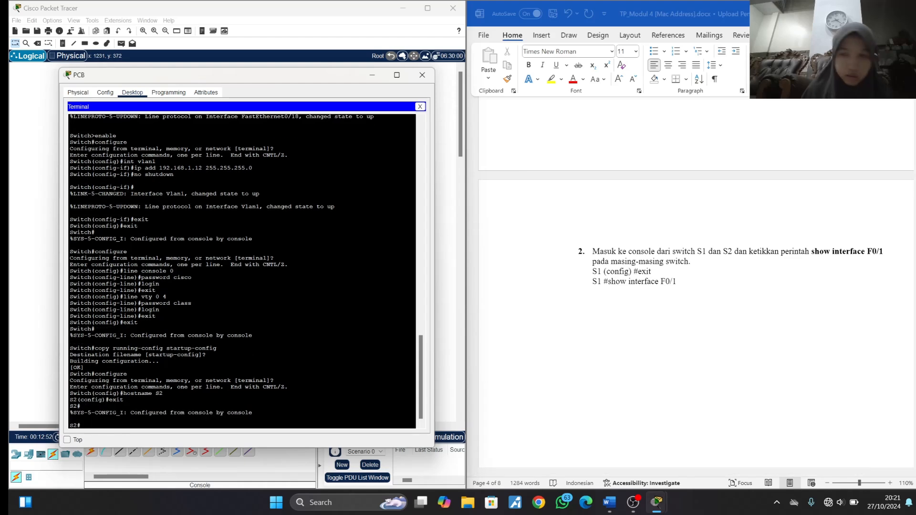
text(show)
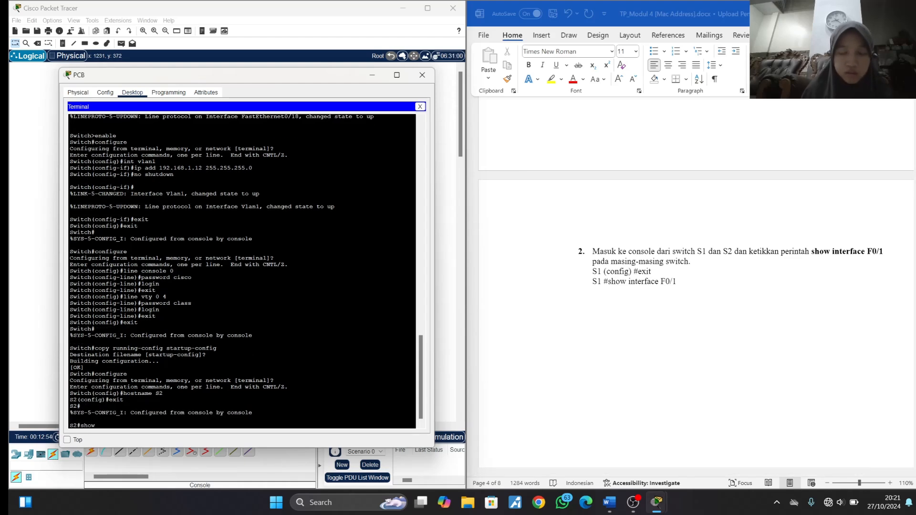
text( interface F0)
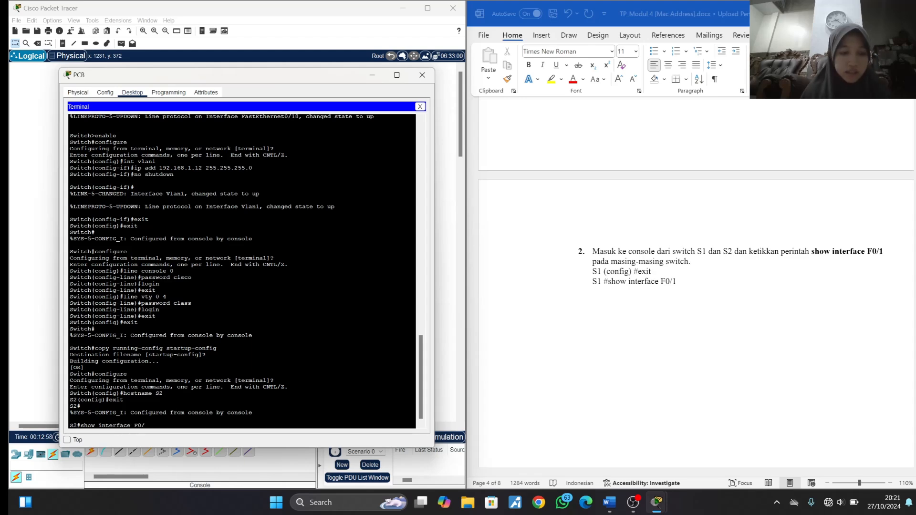
text(/1)
key(Return)
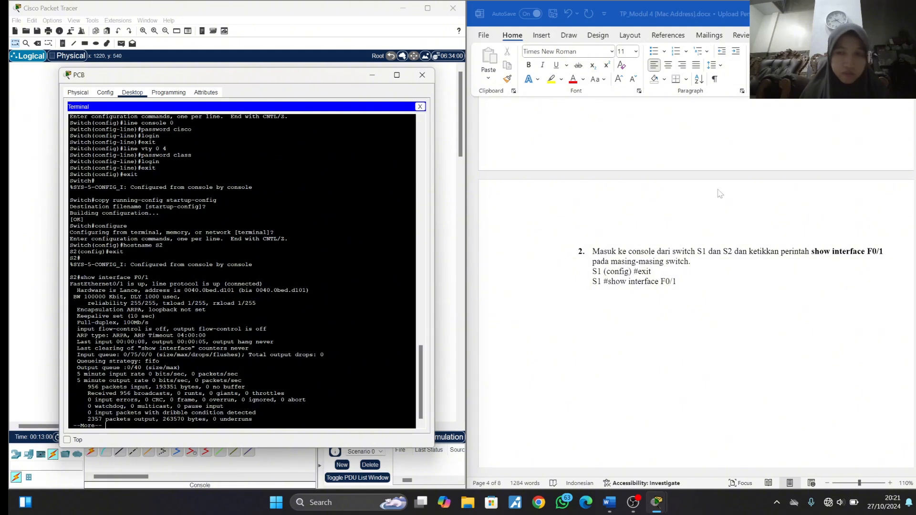
- Record S2's hardware address as (bia 0040.0bed.d101) after MAC Address S2 Fast Ethernet 0/1 in the Word document, and add the closing parenthesis to S1's address
scroll(723, 239, down, 10)
scroll(723, 238, up, 2)
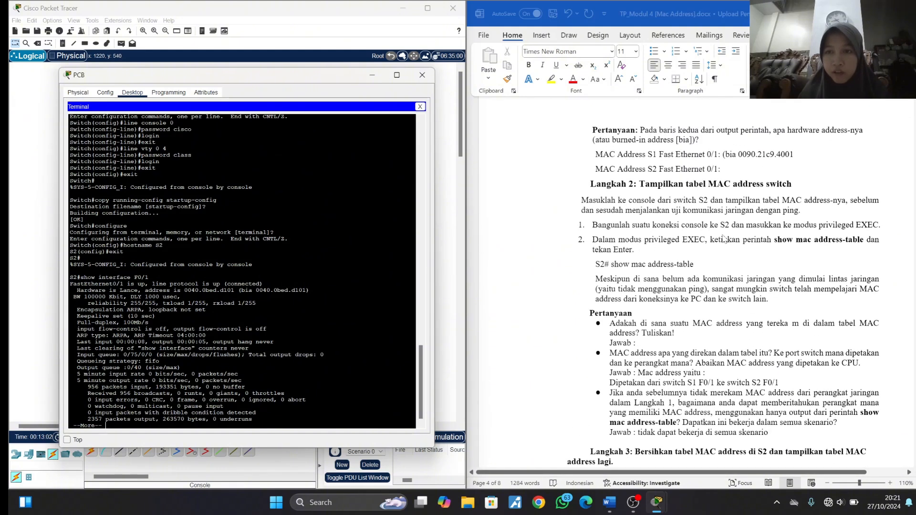
click(732, 172)
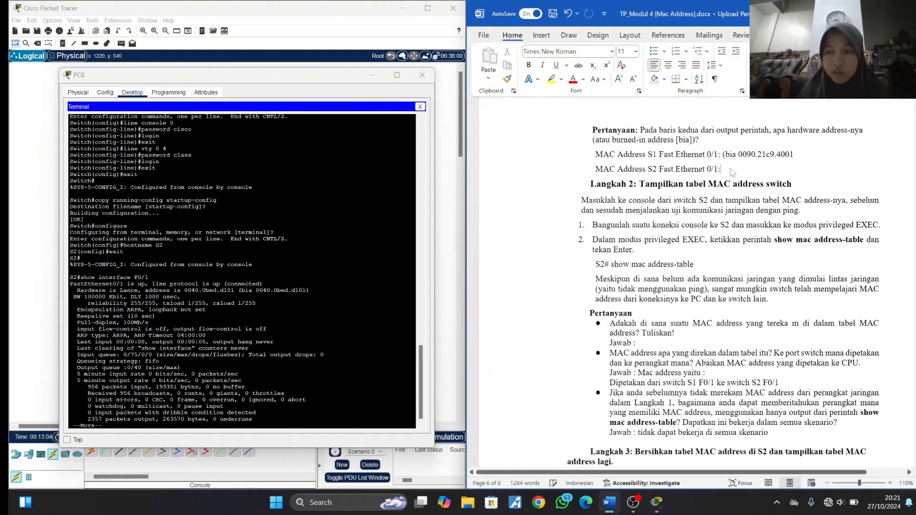
text((b)
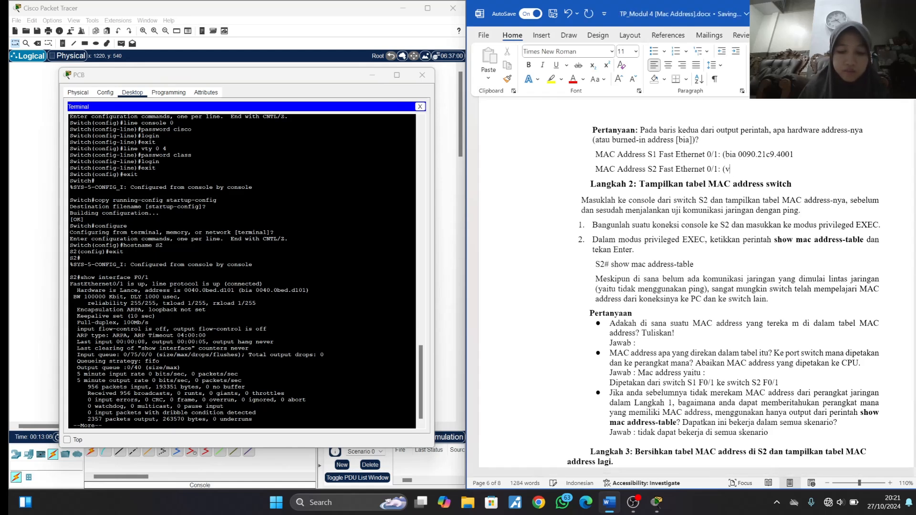
text(ia)
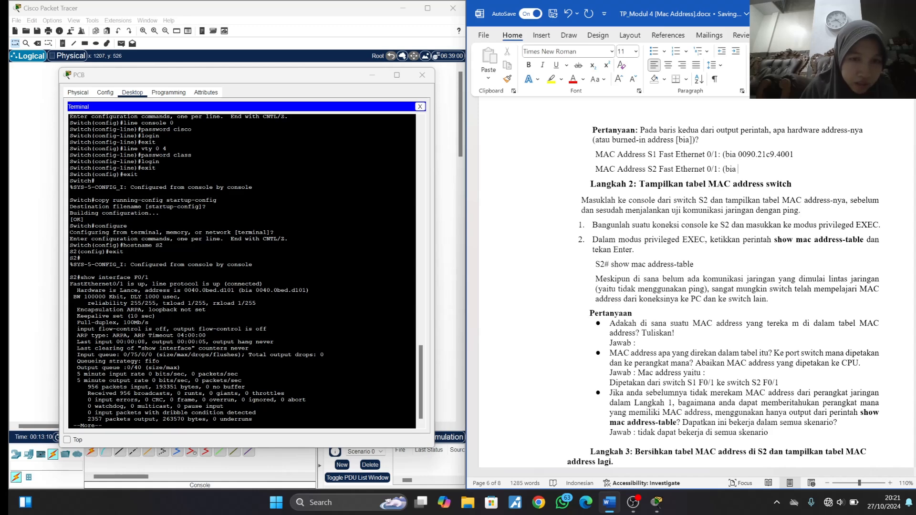
drag(309, 290, 239, 290)
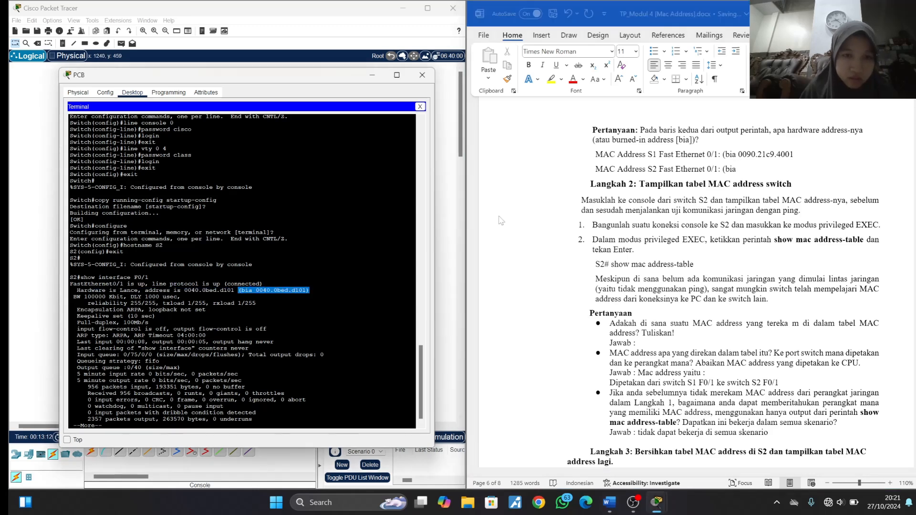
click(745, 173)
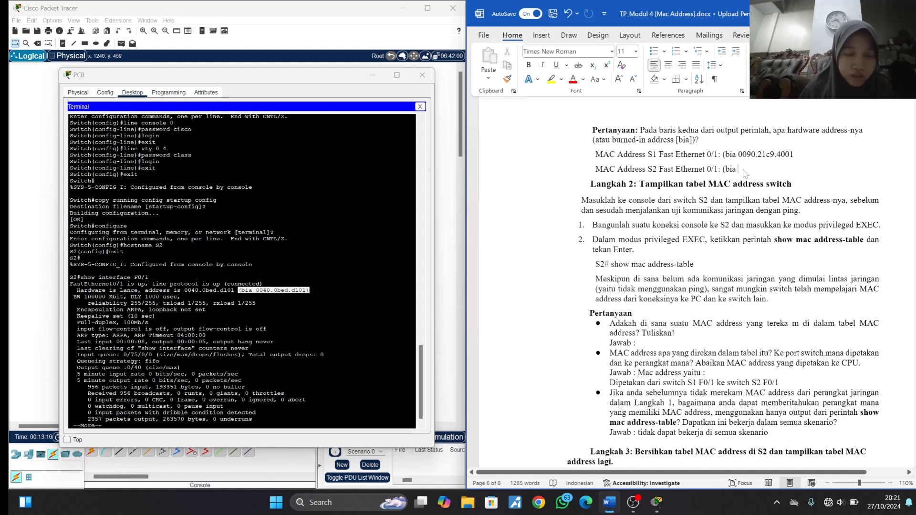
text(0040)
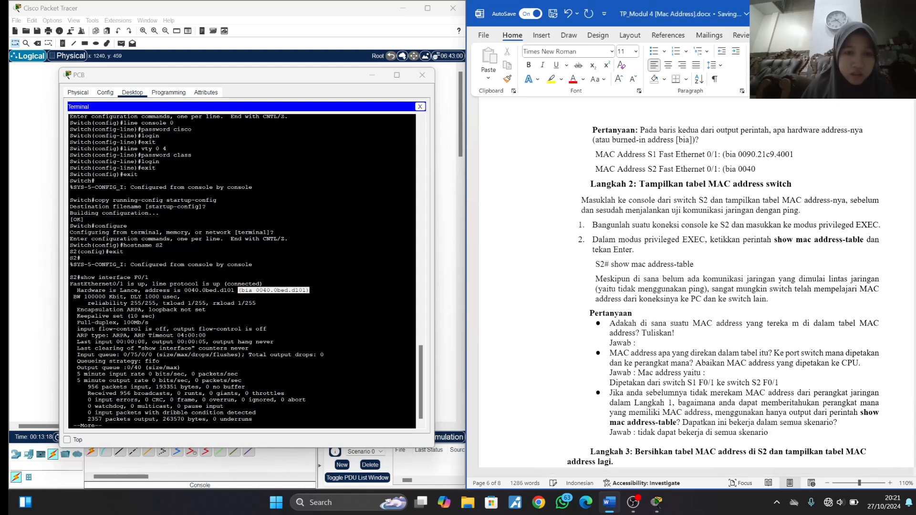
text(.)
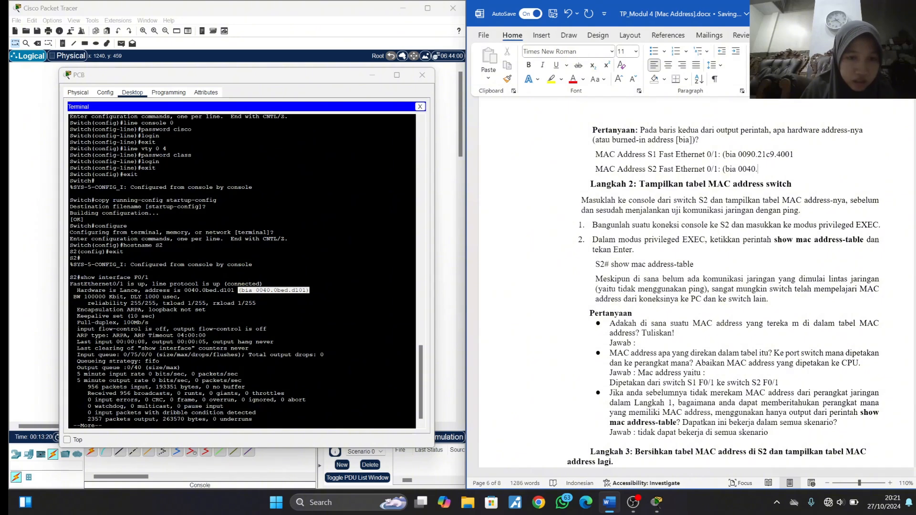
text(0b)
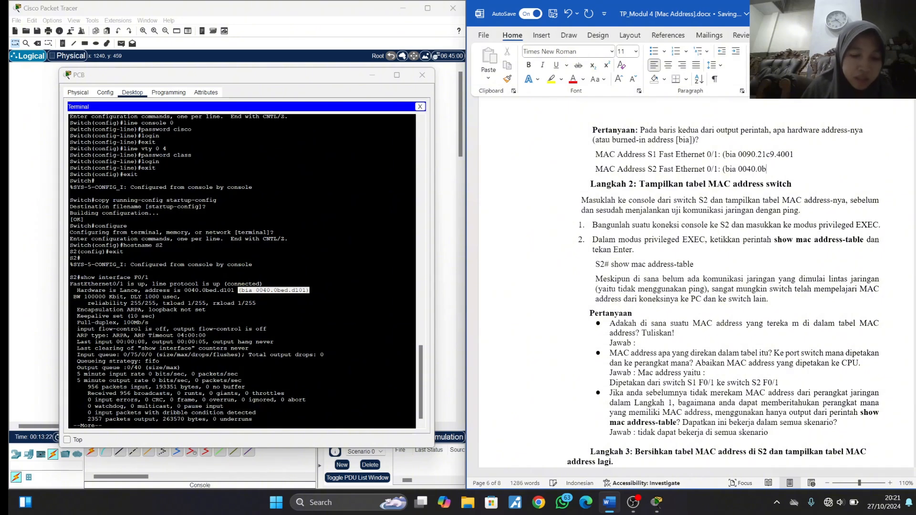
text(ed.)
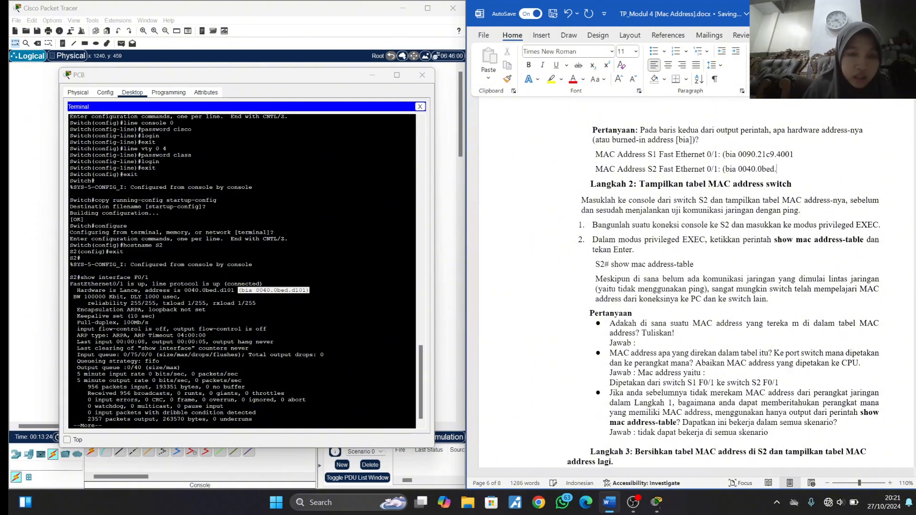
text(d101)
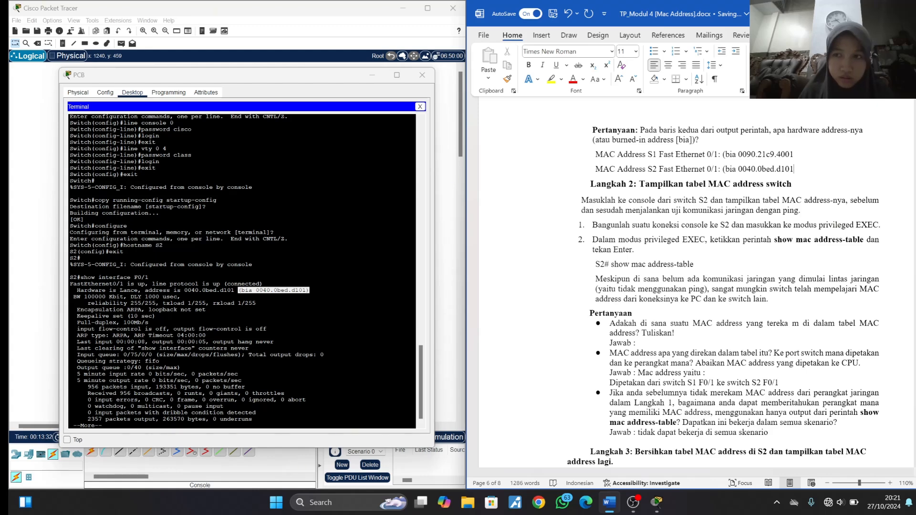
text())
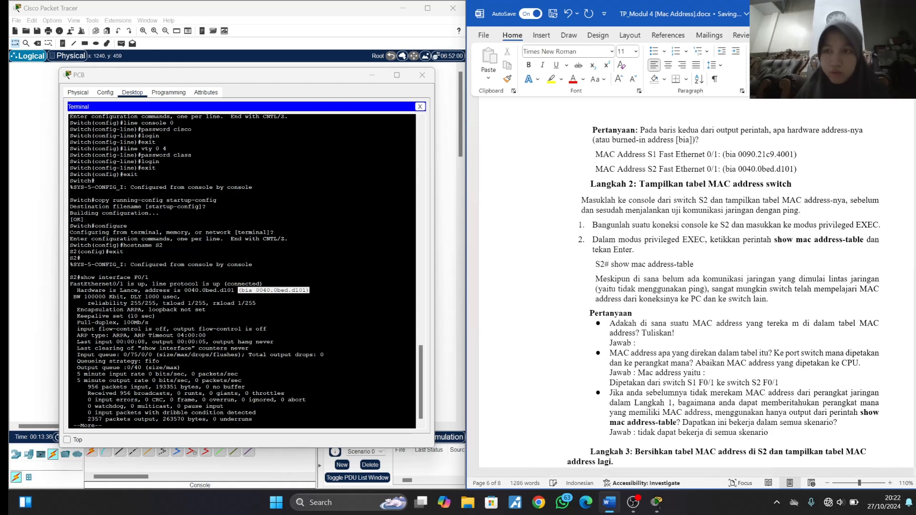
text())
- Close PCB's window and reopen its terminal to the S2 console with default port settings, placed clear of the Langkah 2 instructions
click(422, 75)
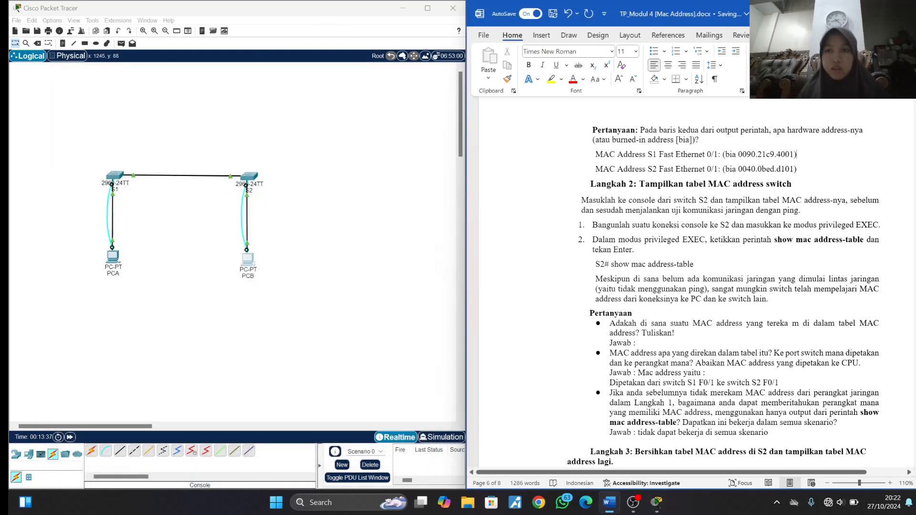
scroll(647, 258, down, 1)
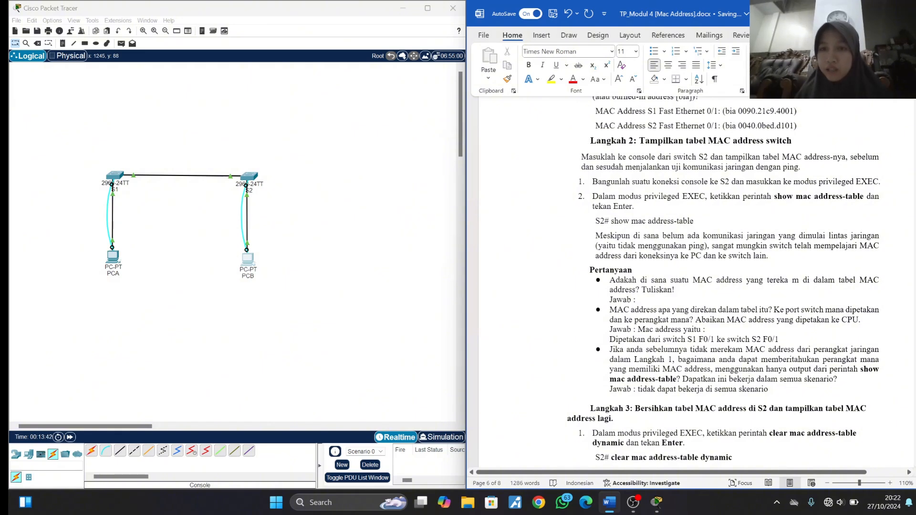
scroll(723, 280, down, 1)
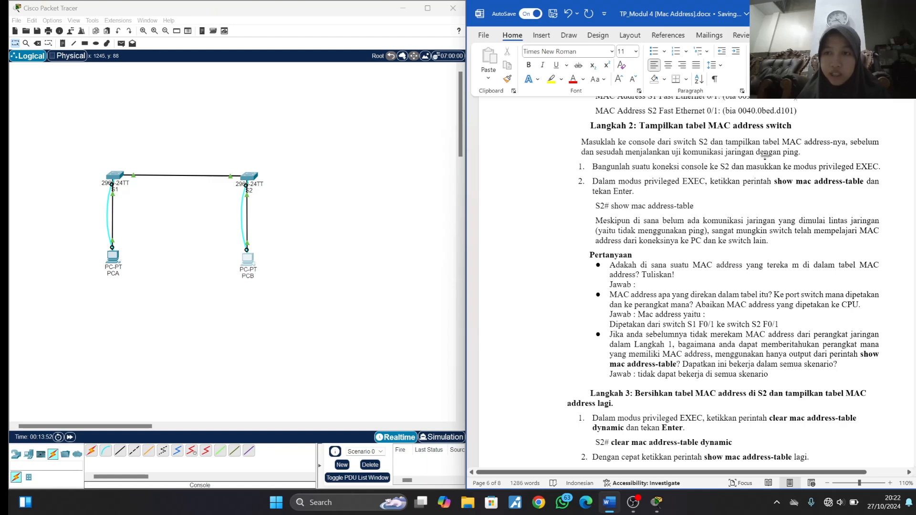
scroll(787, 155, down, 1)
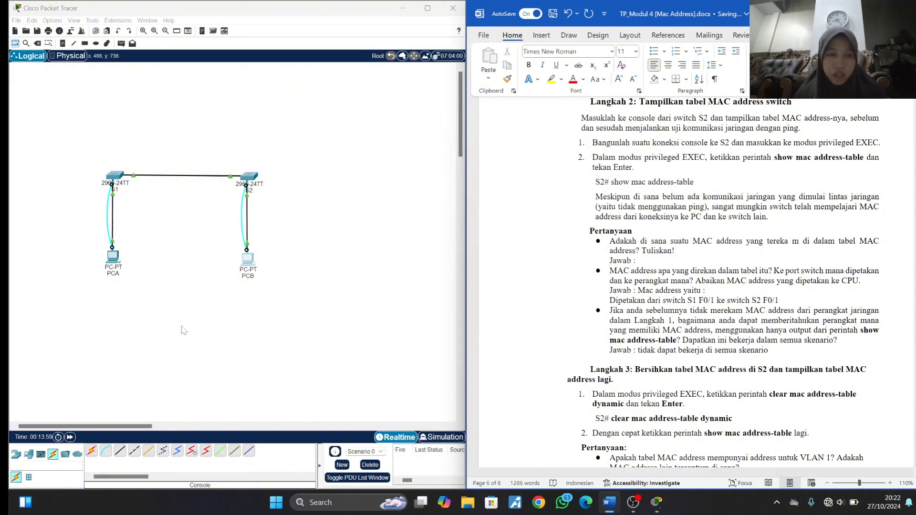
click(246, 260)
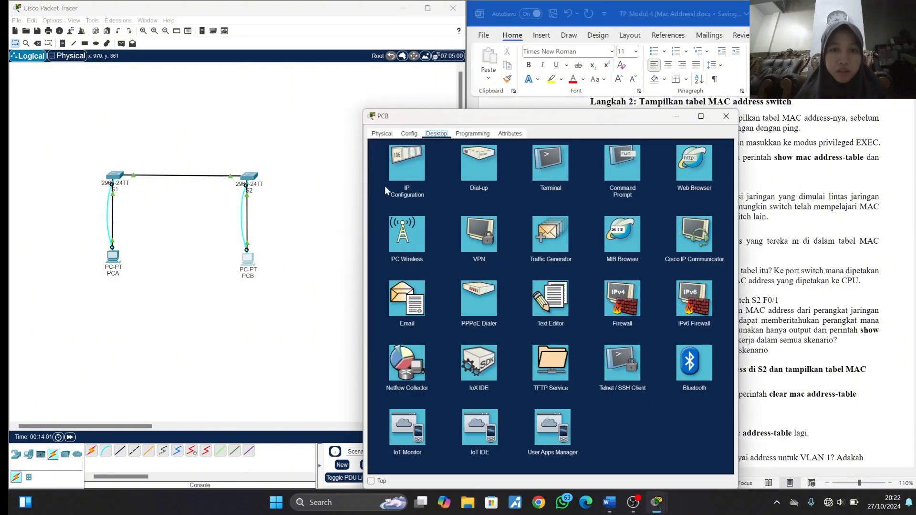
click(545, 170)
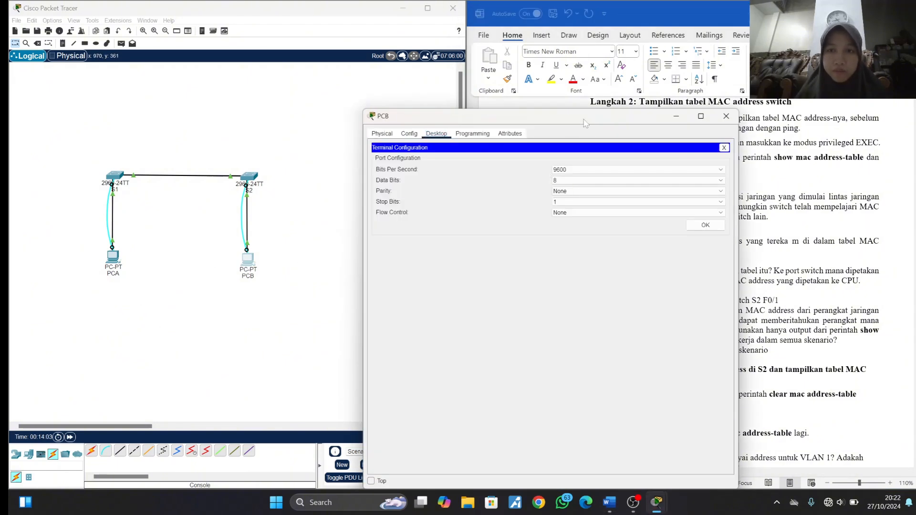
drag(585, 119, 269, 37)
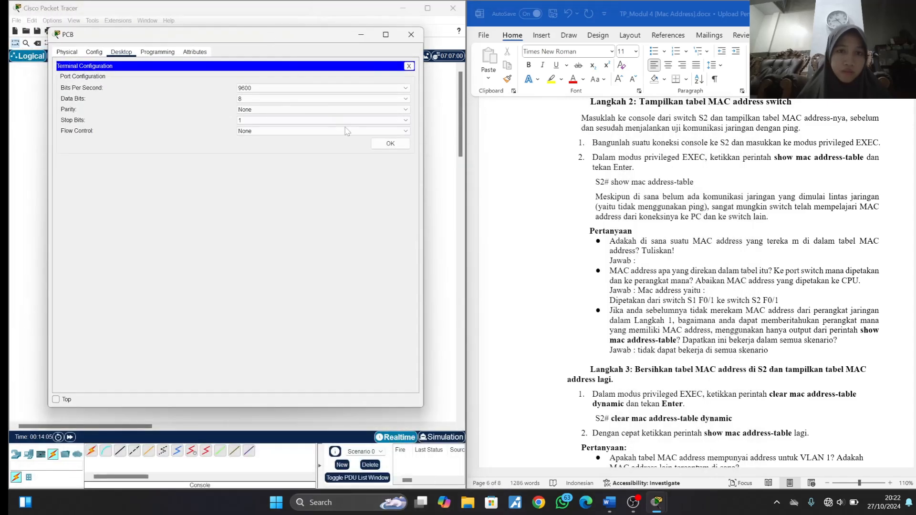
click(389, 144)
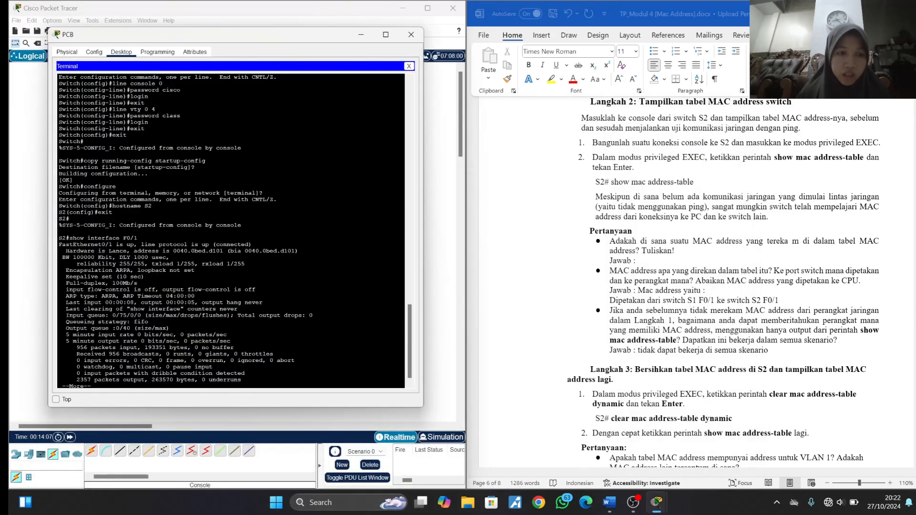
- Page through the rest of the interface output on S2 and run show mac address-table
key(space)
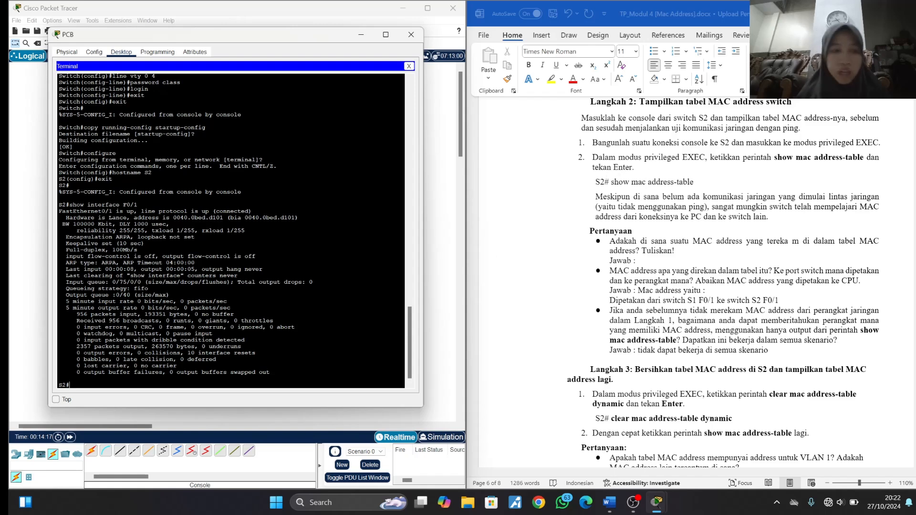
text(sho)
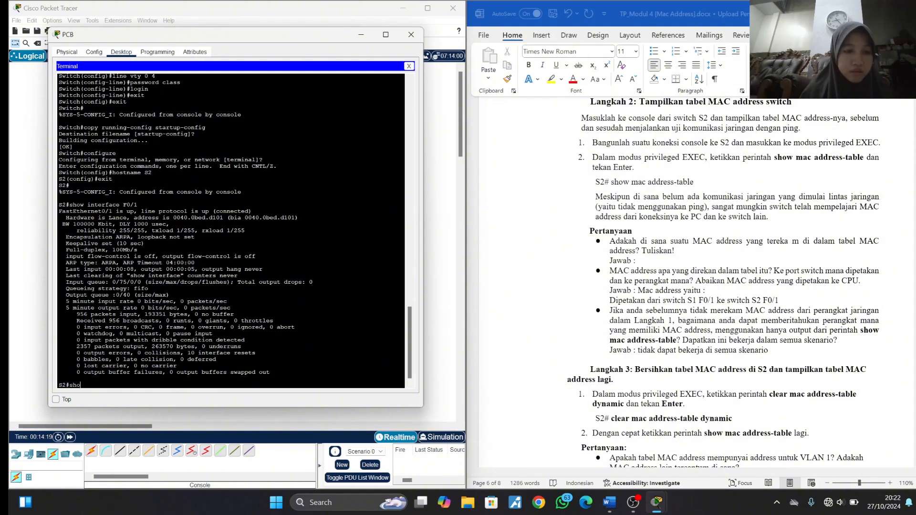
text(w ma)
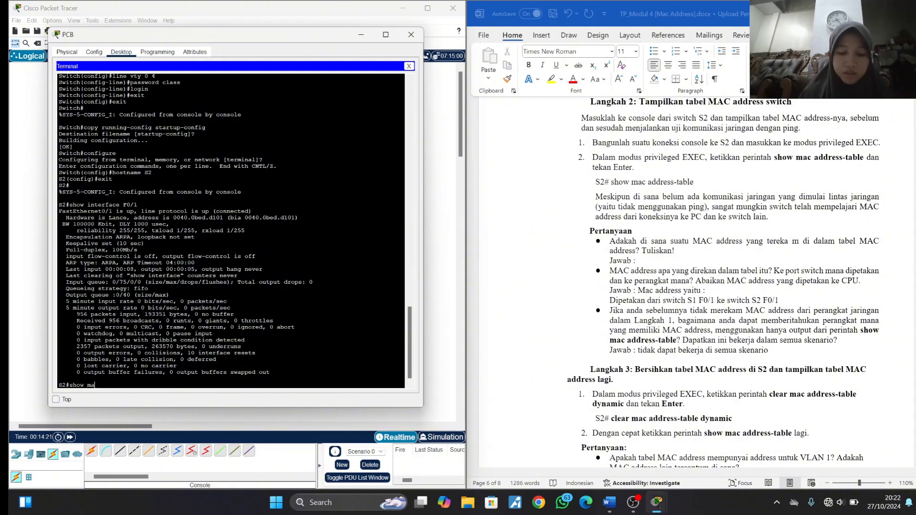
text(c addre)
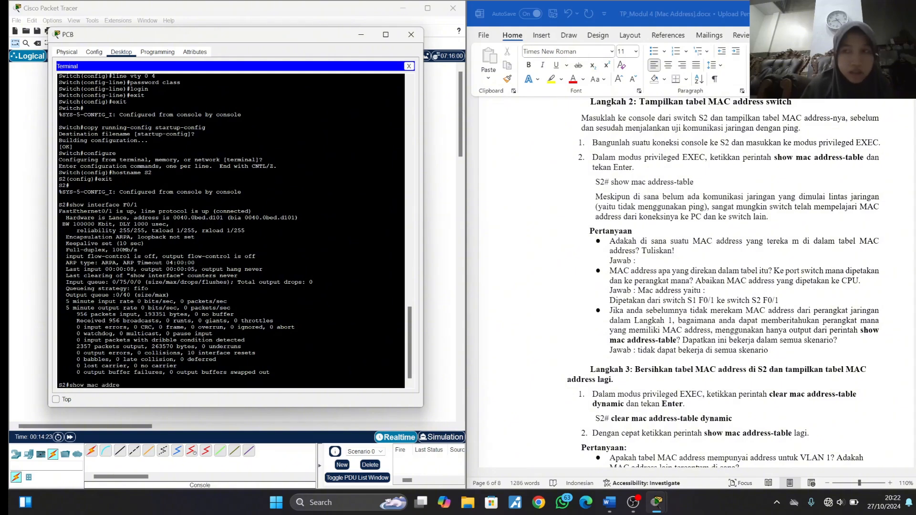
text(ss-table)
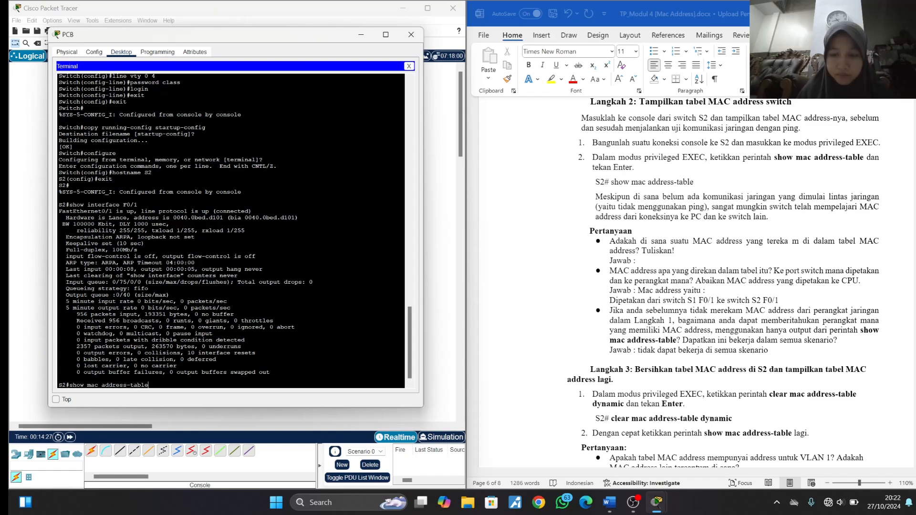
key(Return)
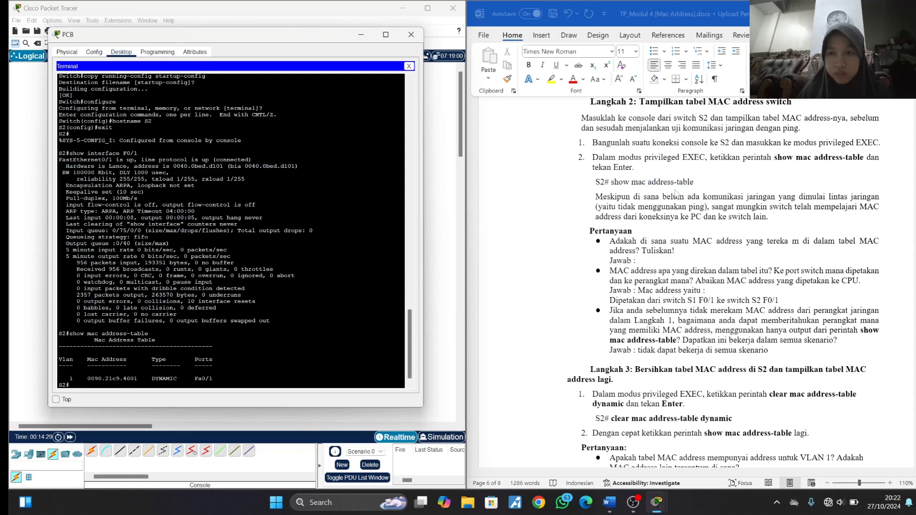
- Answer the first Langkah 2 question in the Word document with "ada, 0090.21c9.4001", the address learned in S2's table
scroll(675, 193, down, 1)
scroll(675, 193, down, 1)
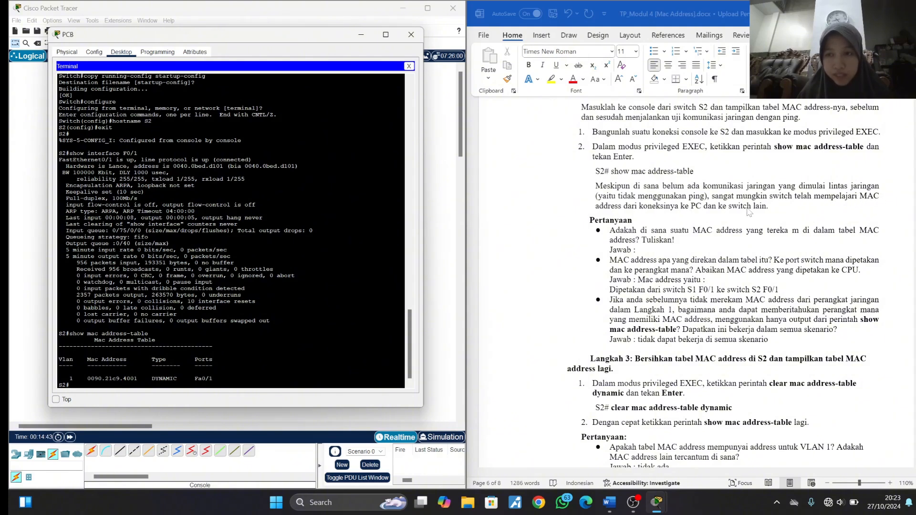
scroll(748, 211, down, 1)
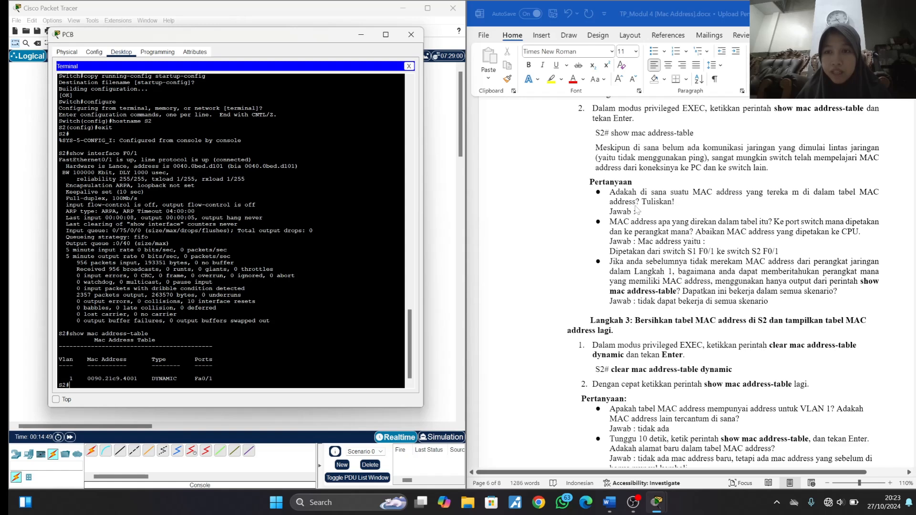
click(656, 216)
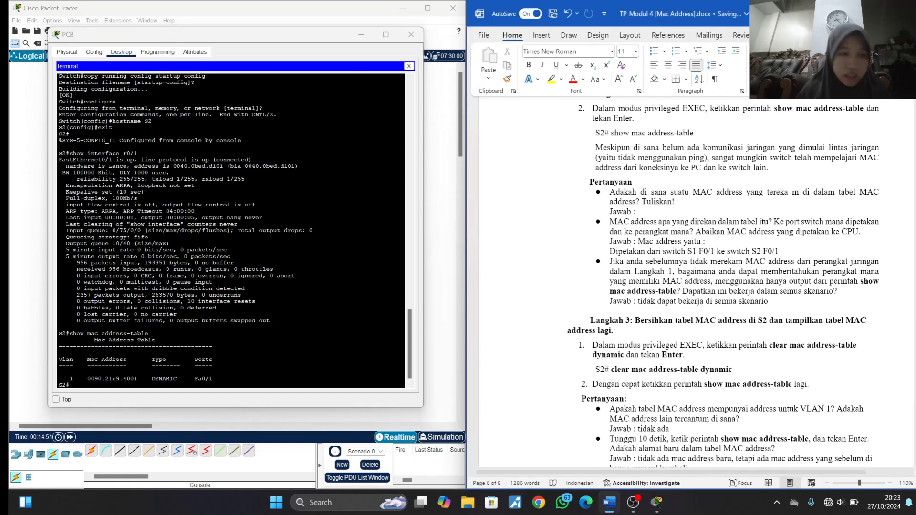
drag(87, 379, 138, 379)
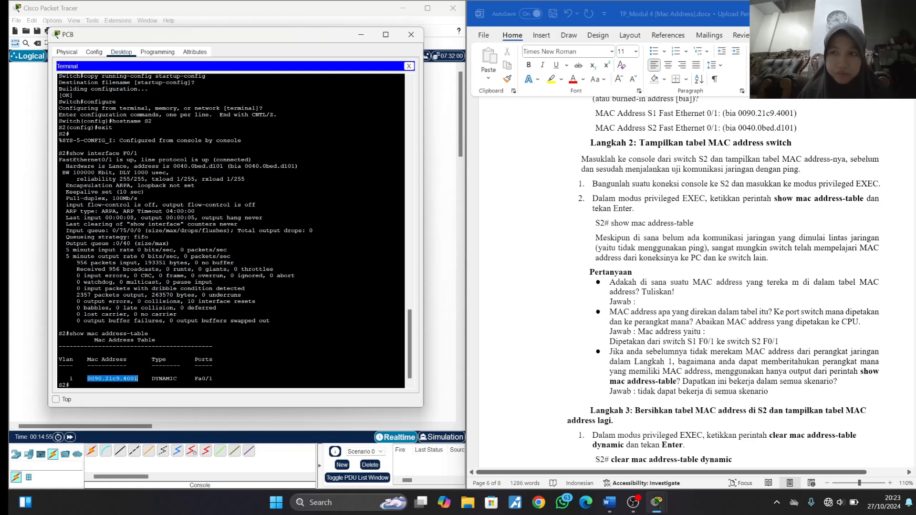
click(155, 340)
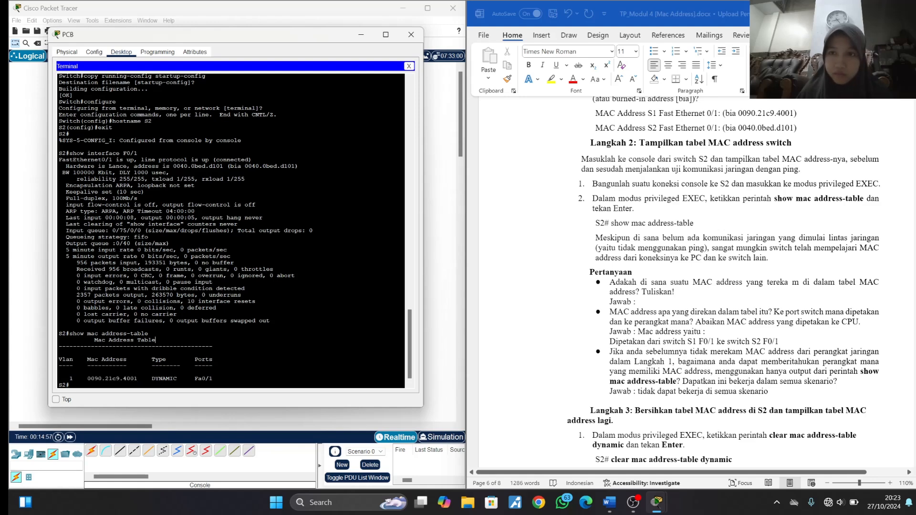
click(647, 305)
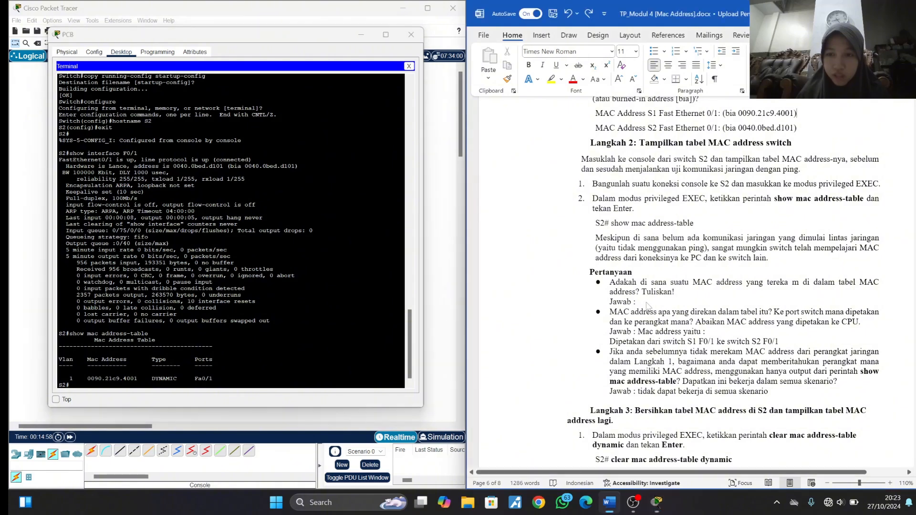
key(ctrl+j)
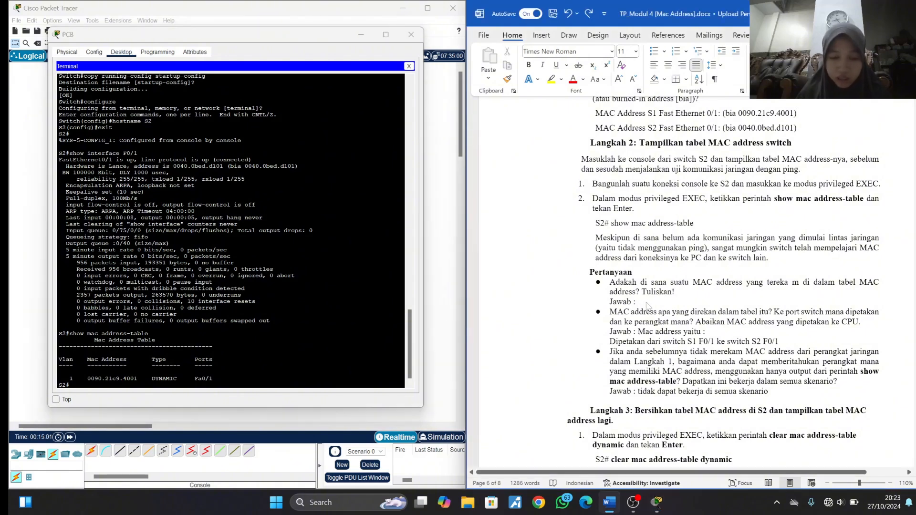
text(ada, )
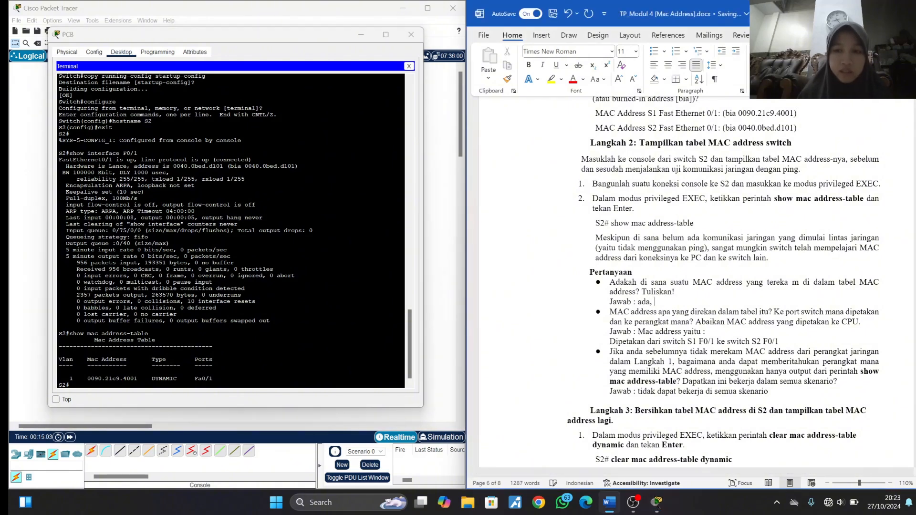
text(00)
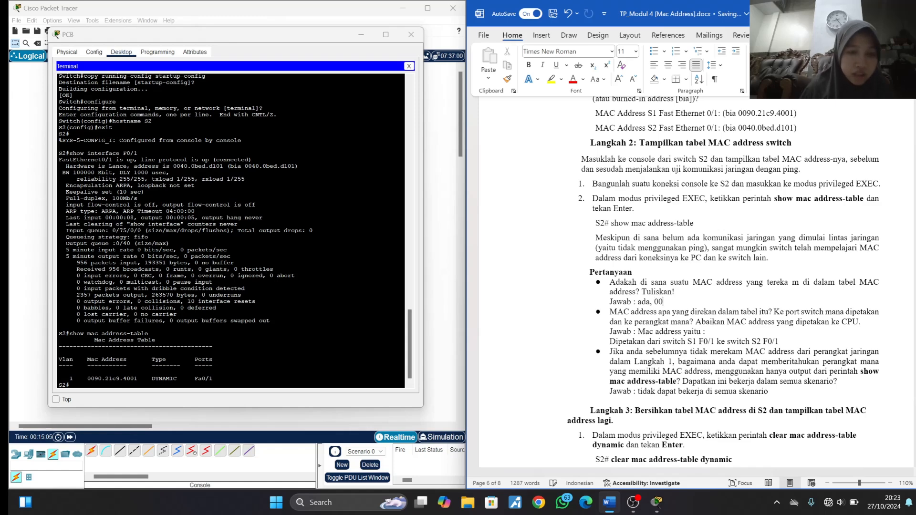
text(90)
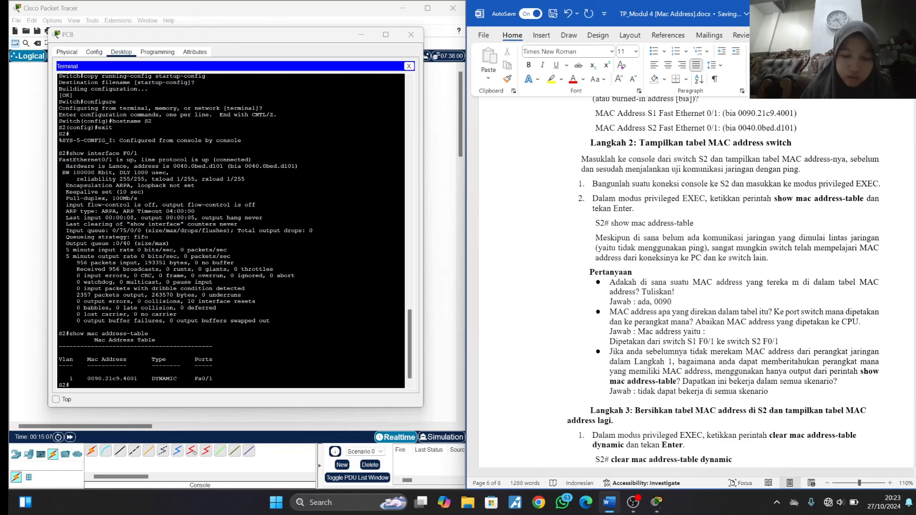
text(.21c)
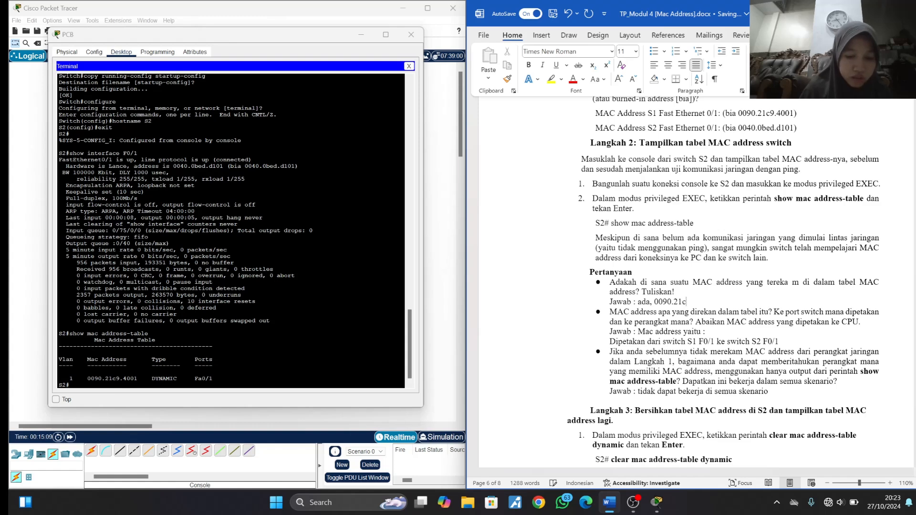
text(9.)
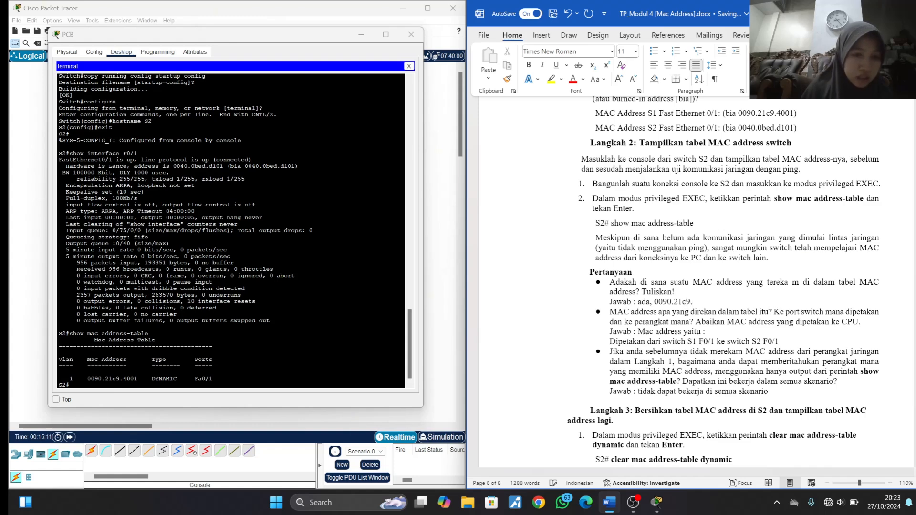
text(4001)
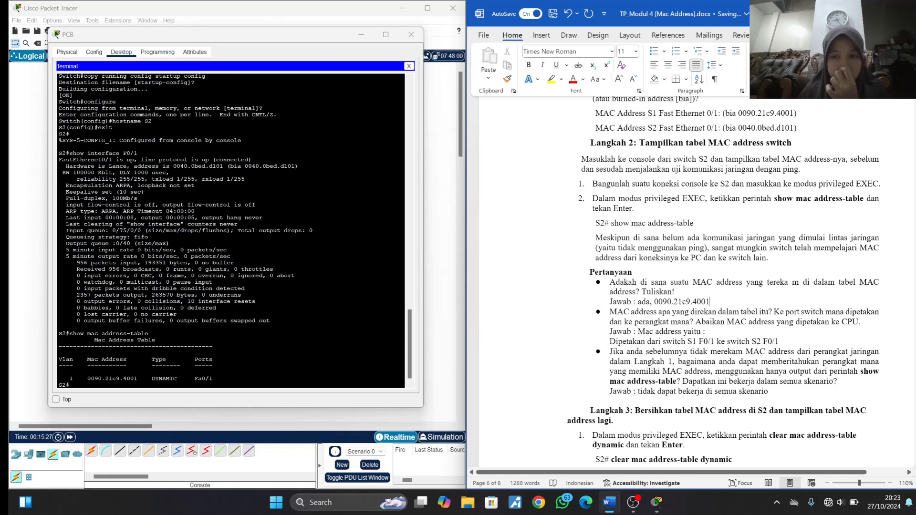
- Copy 0090.21c9.4001 into the second answer after "Mac address yaitu :", remove the extra line, and check it against S1's recorded address
drag(655, 302, 712, 302)
key(ctrl+c)
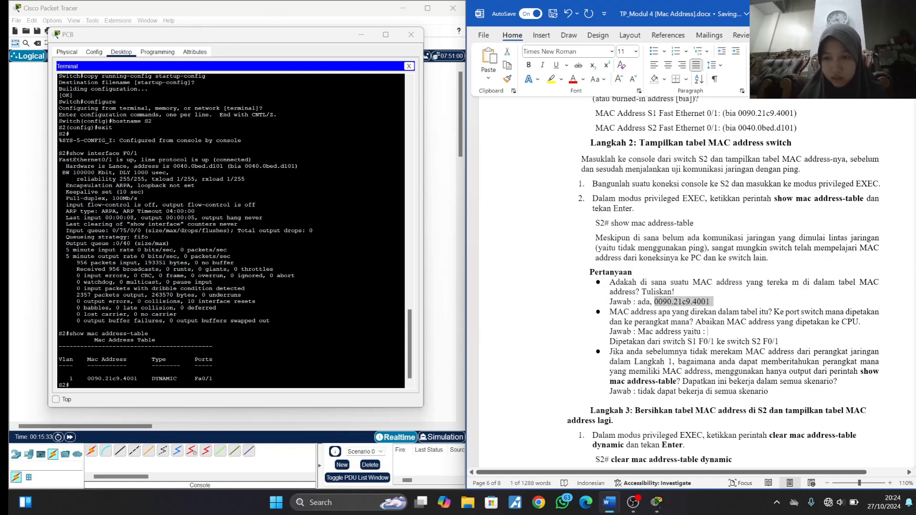
click(707, 332)
key(ctrl+v)
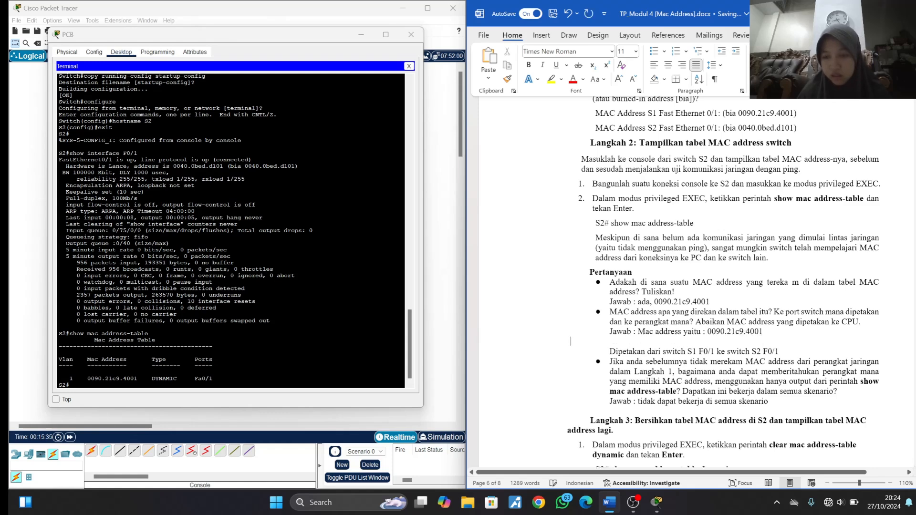
key(BackSpace)
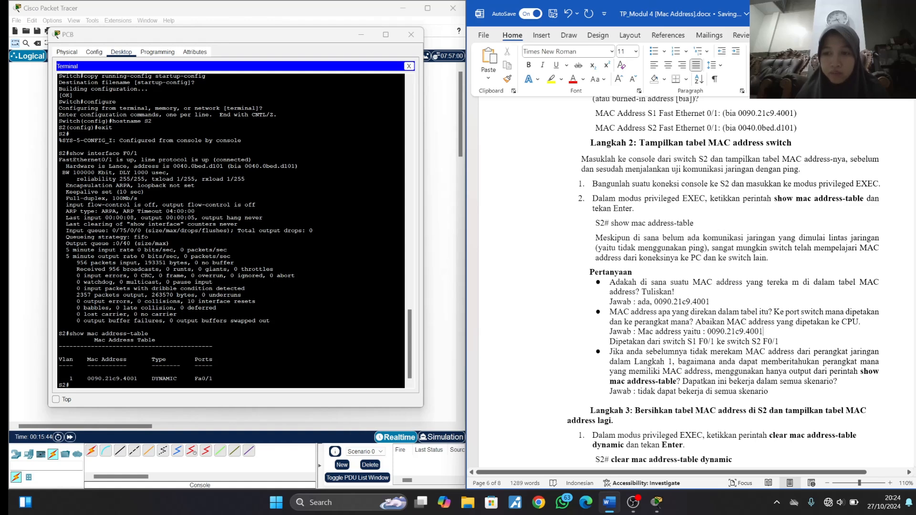
scroll(779, 346, up, 1)
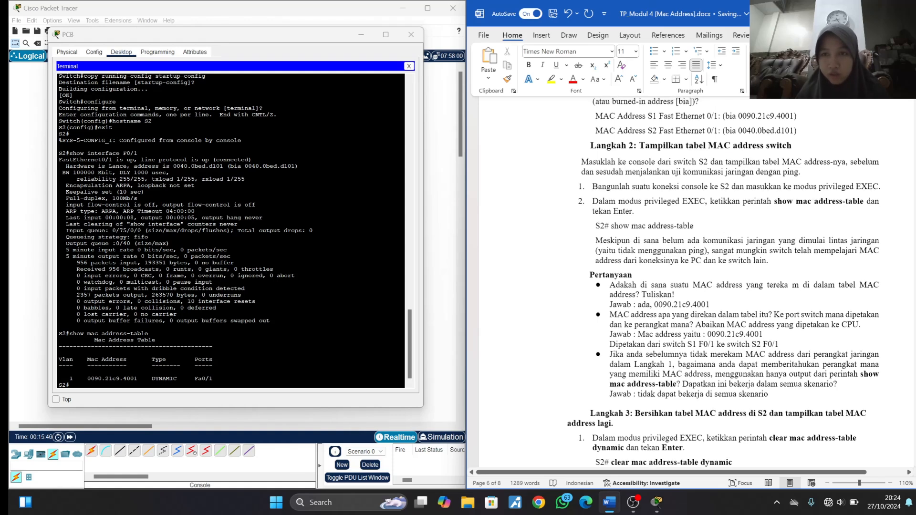
drag(793, 117, 738, 118)
click(780, 133)
- Follow Langkah 3 on the S2 console by running clear mac address-table, correcting the mistyped "mas" to "mac"
scroll(781, 133, down, 3)
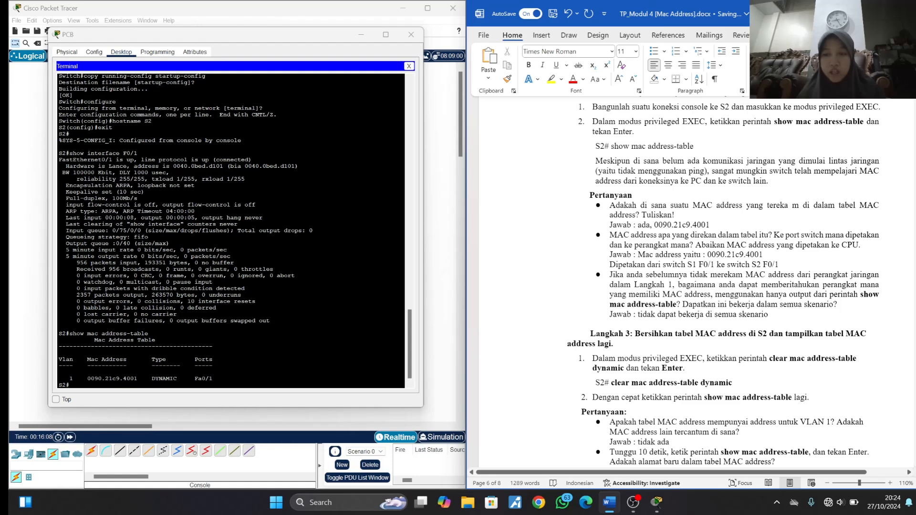
scroll(723, 284, down, 2)
scroll(722, 283, down, 3)
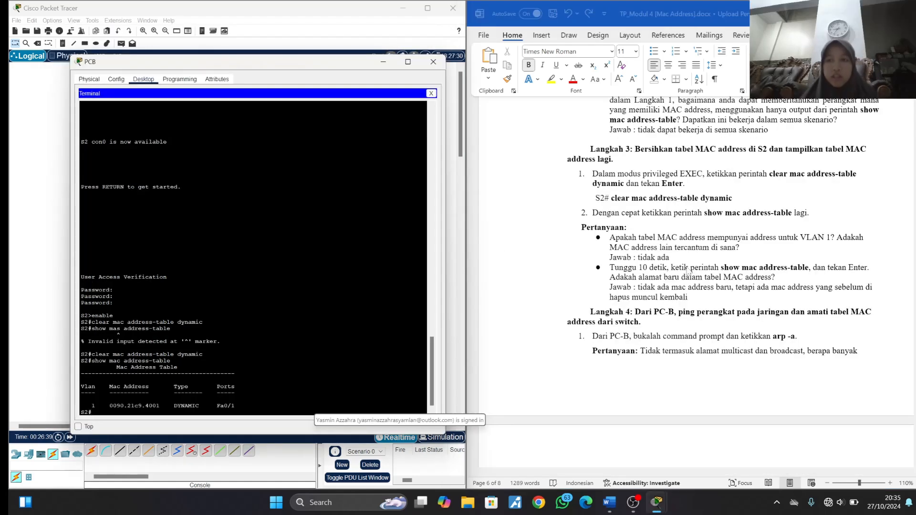
text(clea)
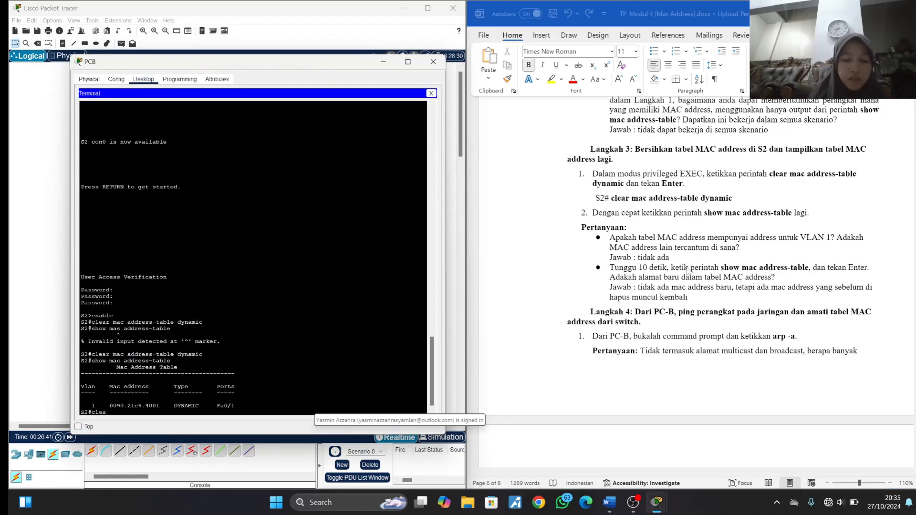
text(r mas address)
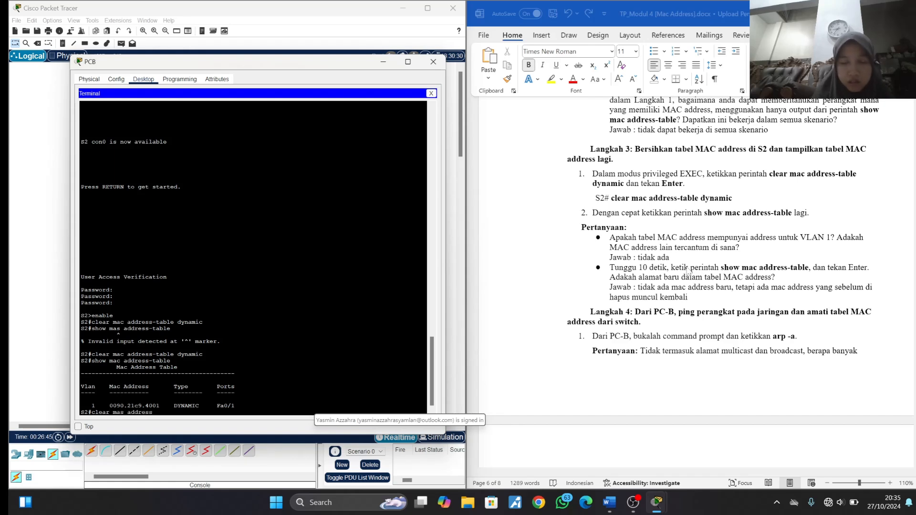
text(-table)
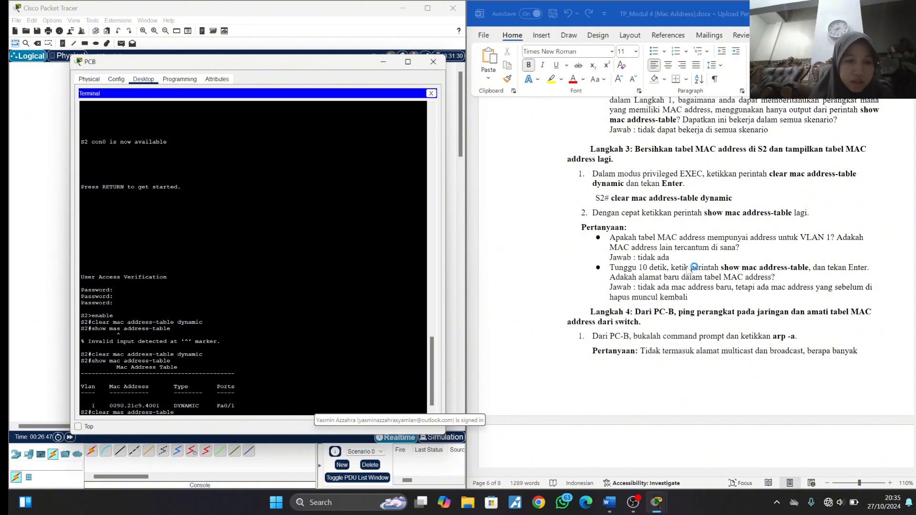
key(BackSpace)
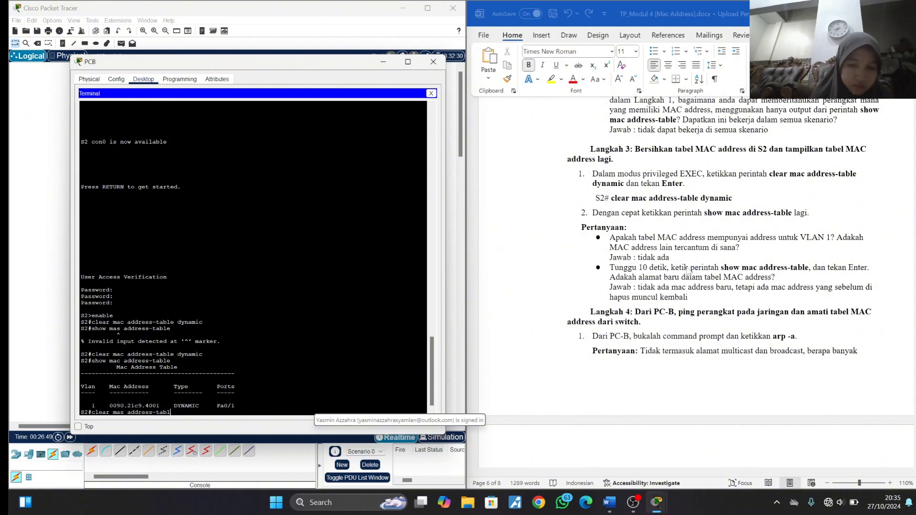
key(BackSpace)
key(BackSpace)
key(BackSpace)
key(BackSpace)
key(BackSpace)
key(BackSpace)
key(BackSpace)
key(BackSpace)
key(BackSpace)
key(BackSpace)
key(BackSpace)
key(BackSpace)
key(BackSpace)
text(clear mac)
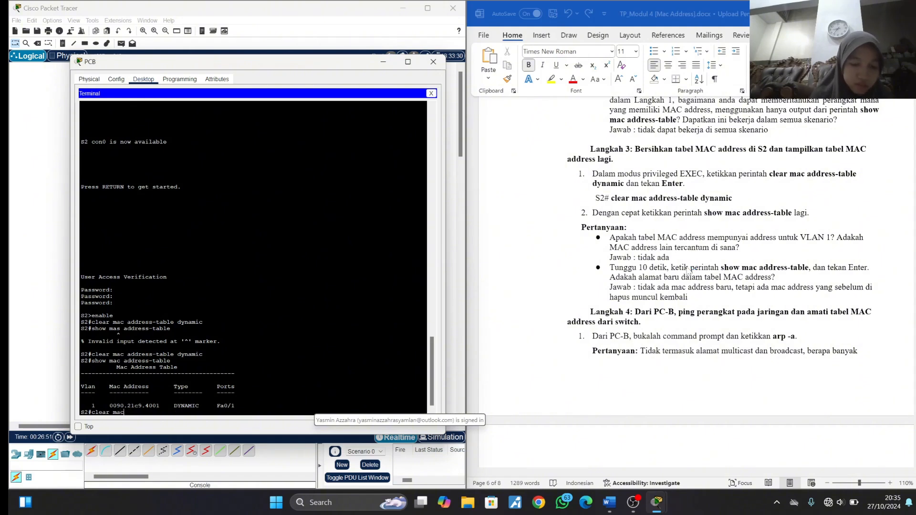
text( addres)
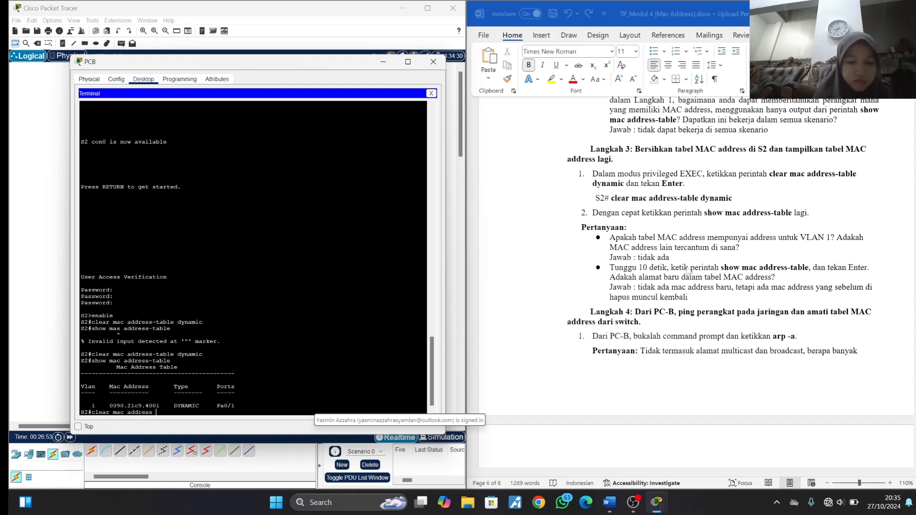
text(s-table)
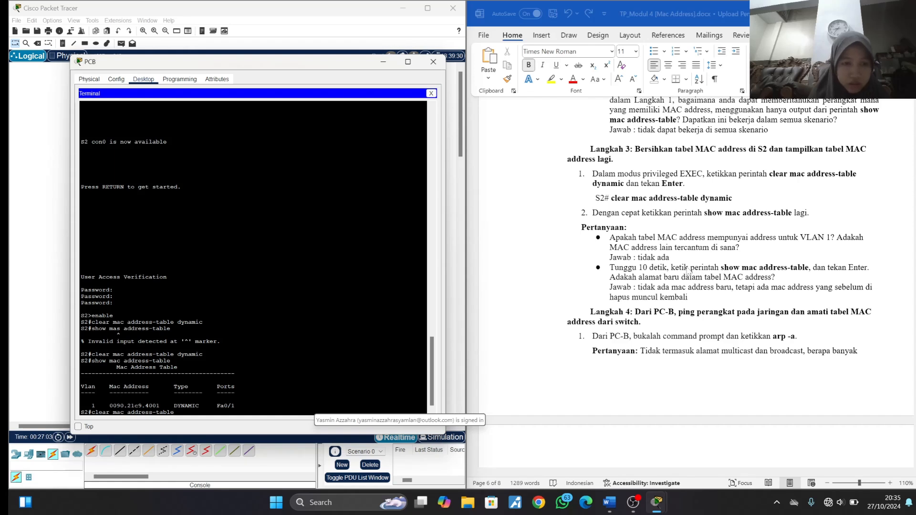
key(Return)
- Run show mac address-table on S2 right after the clear and compare the learned address with the Langkah 3 questions
text(show ma)
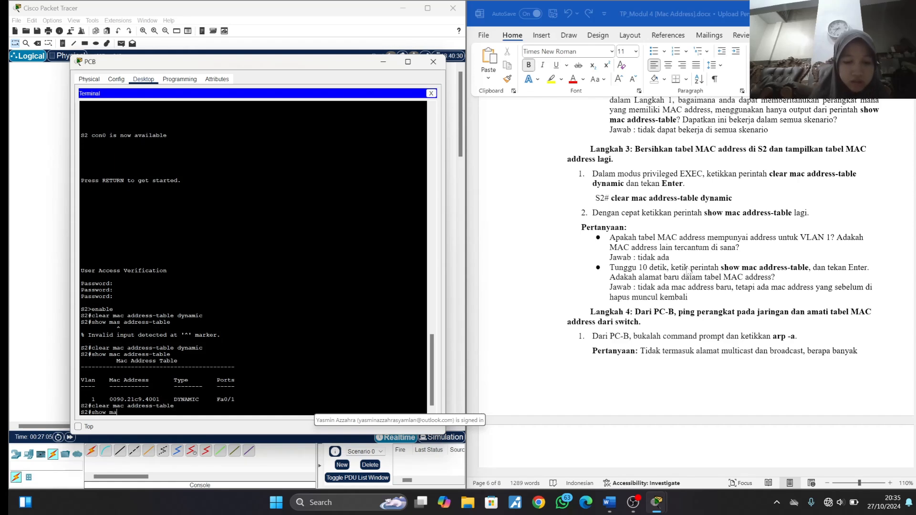
text(c address-)
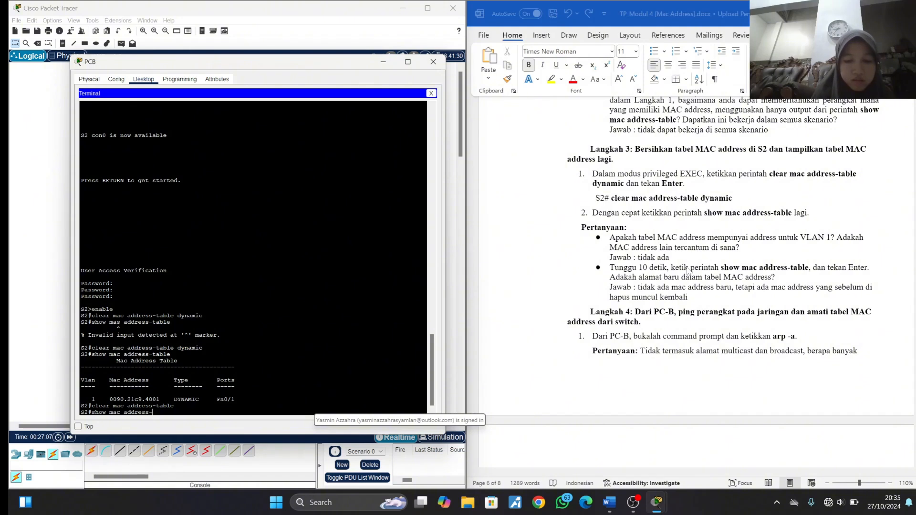
text(table)
key(Return)
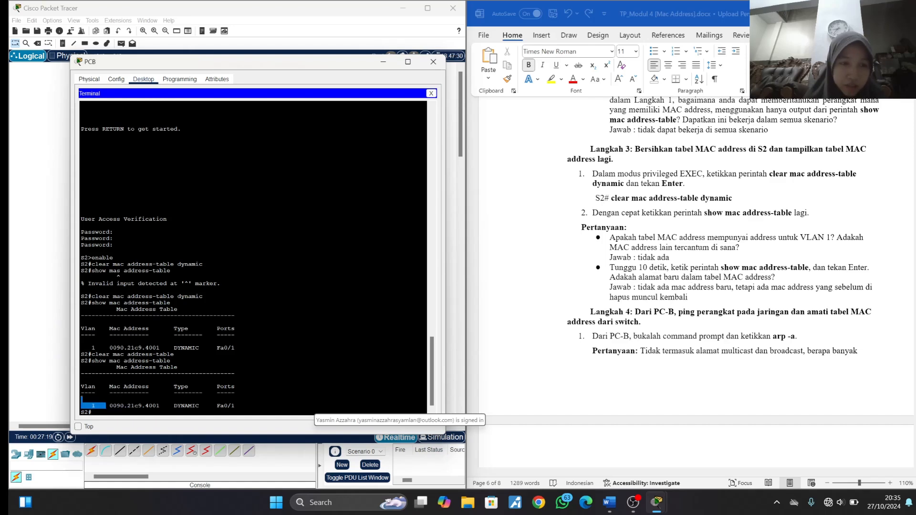
drag(106, 405, 163, 405)
click(661, 276)
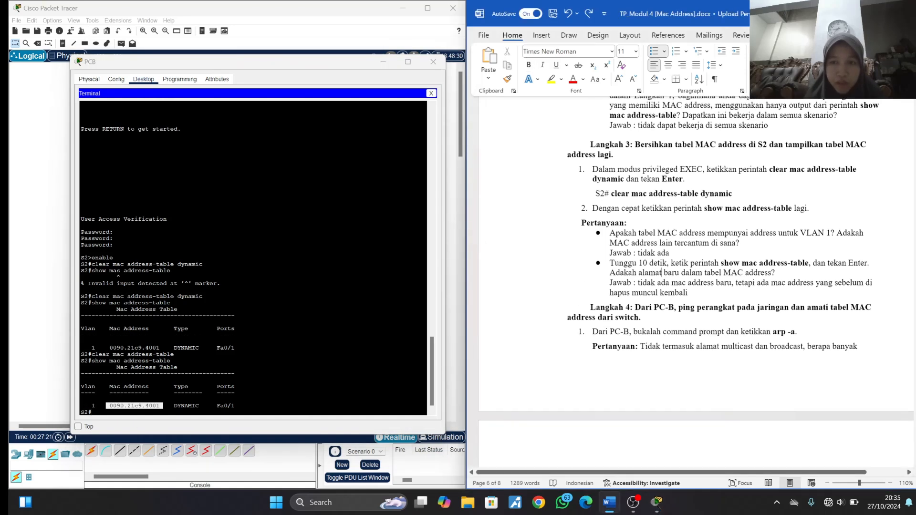
scroll(661, 277, down, 1)
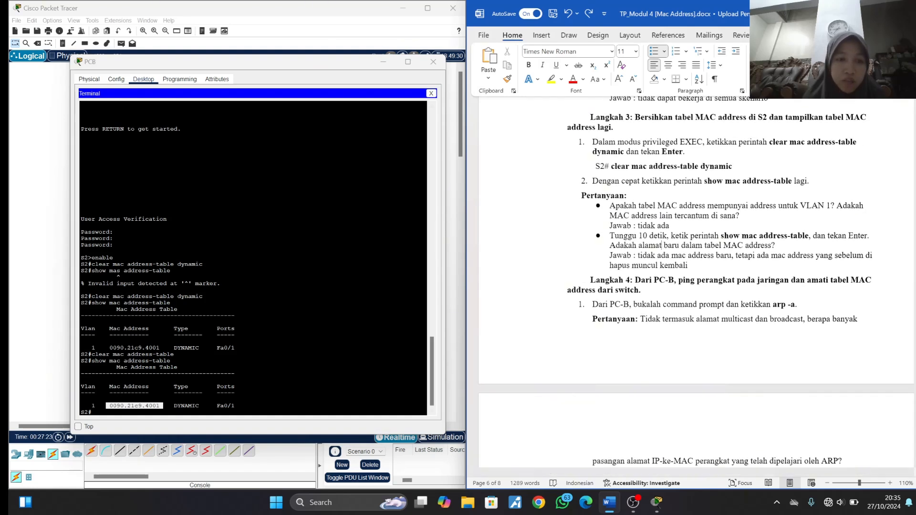
- Return to the S2 console and display the MAC address table again for the 10-second wait question
key(alt+Tab)
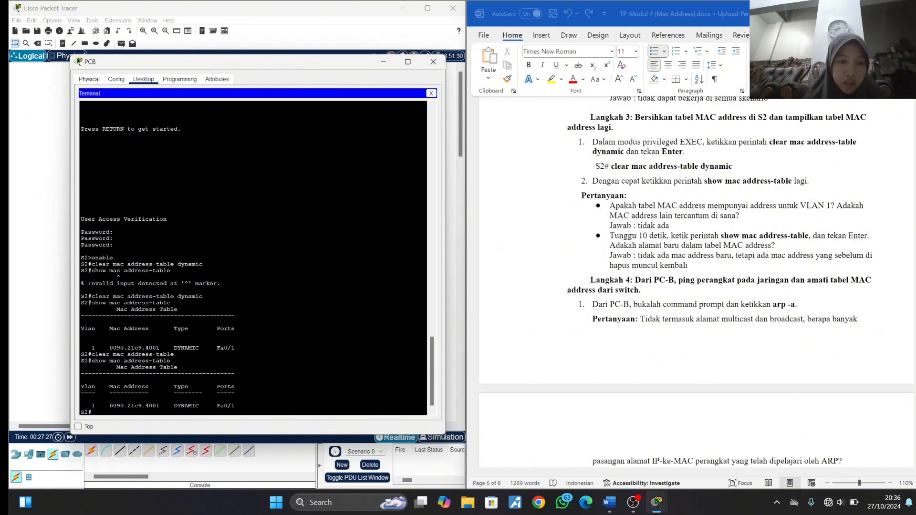
text(show)
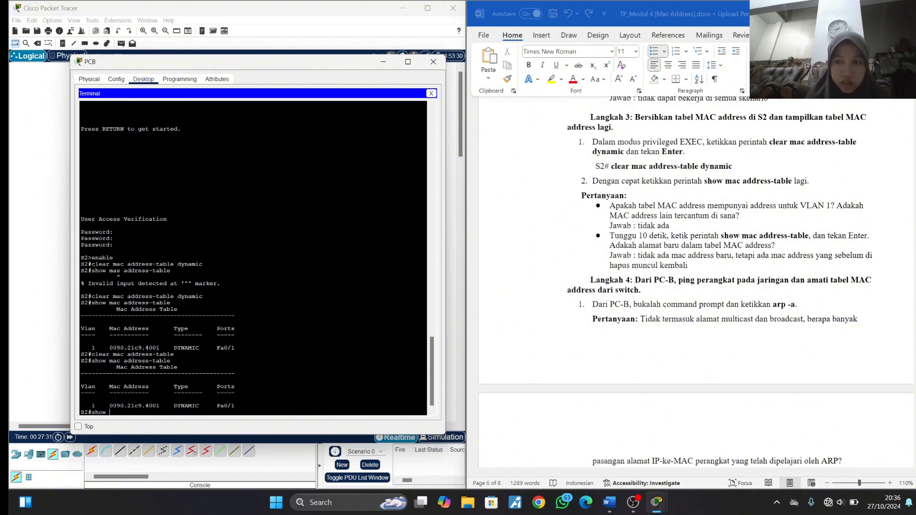
text( mac address -table)
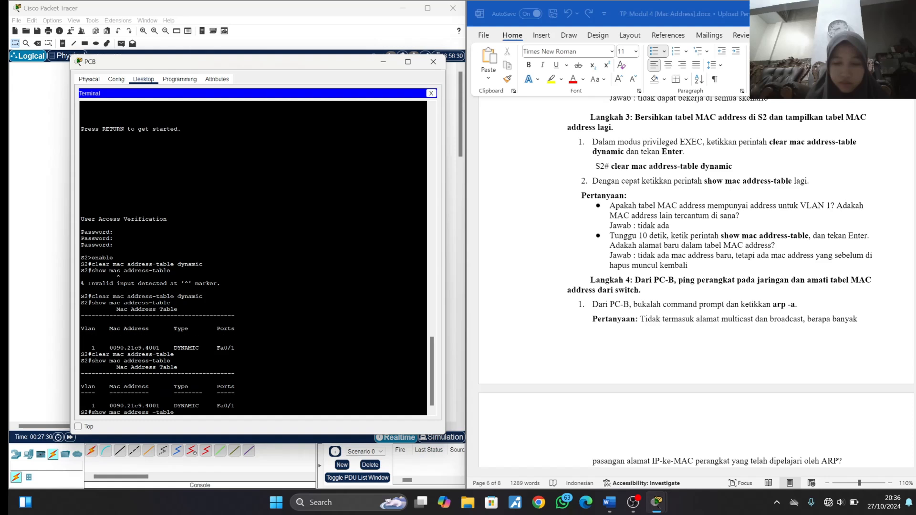
key(Return)
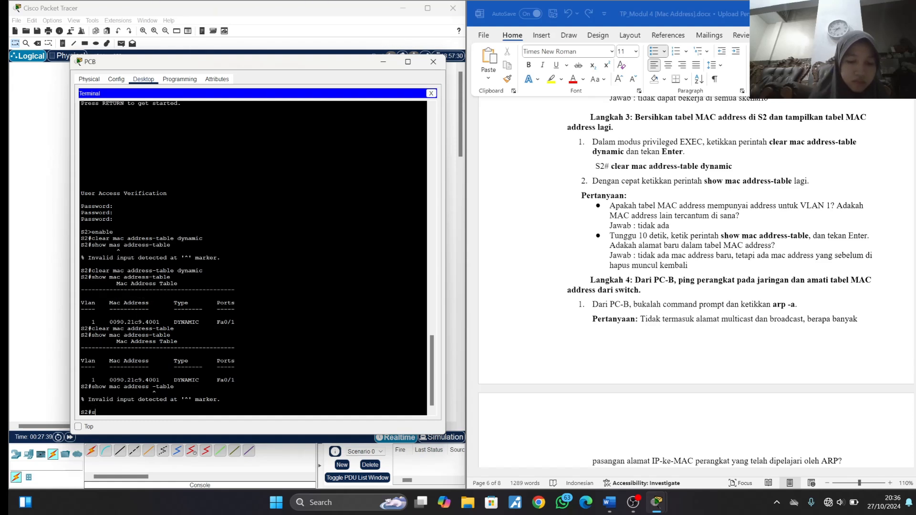
text(show mac addre)
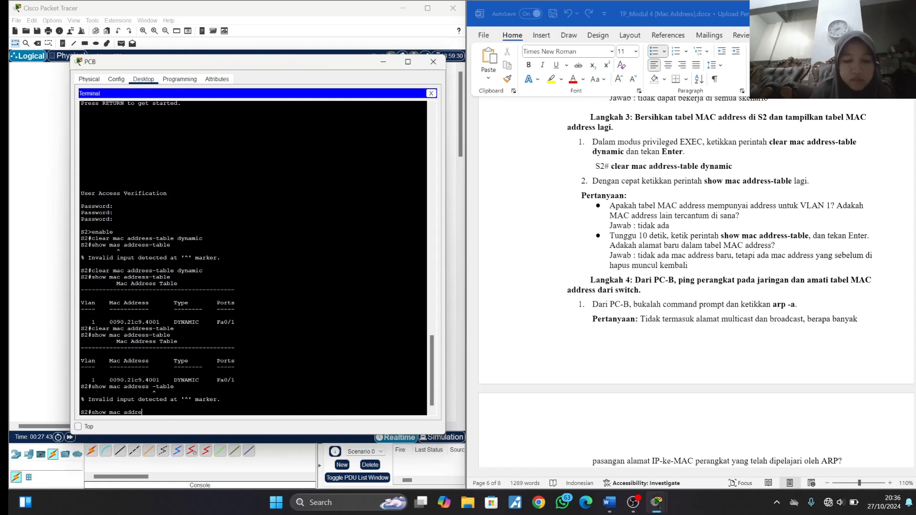
text(ss-table)
key(Return)
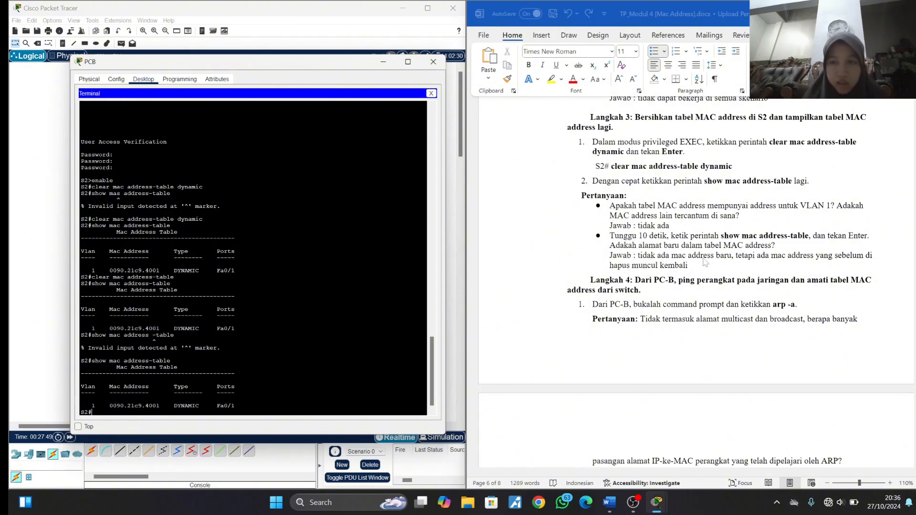
- Review the Langkah 3 answers and read the Langkah 4 instructions on arp -a and pinging from PC-B
scroll(701, 260, down, 1)
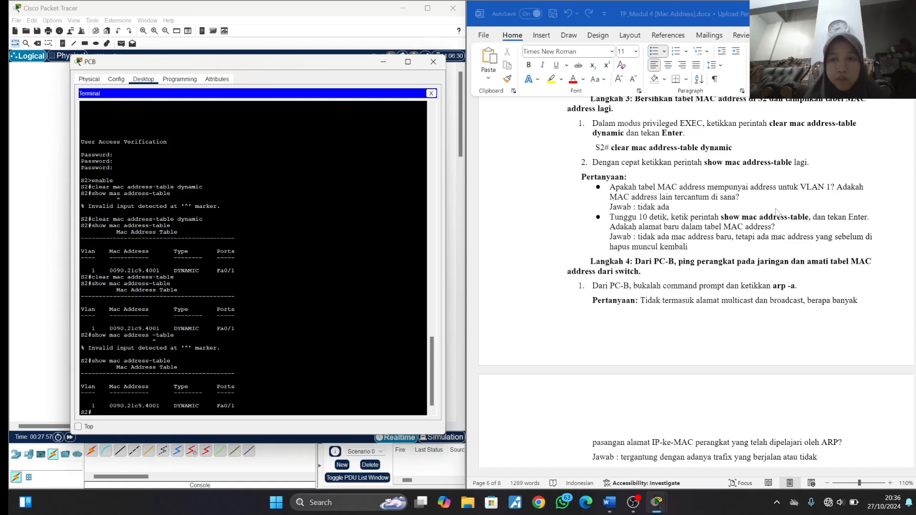
scroll(670, 180, down, 5)
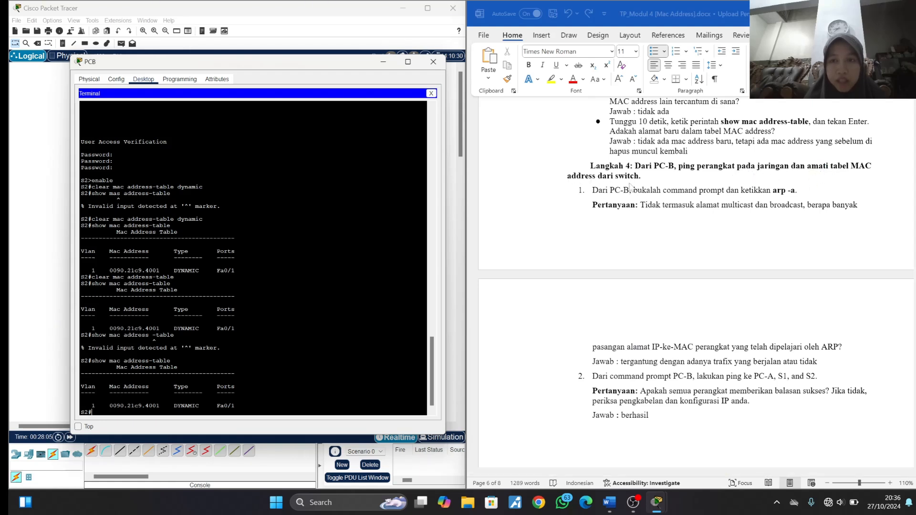
scroll(645, 188, down, 1)
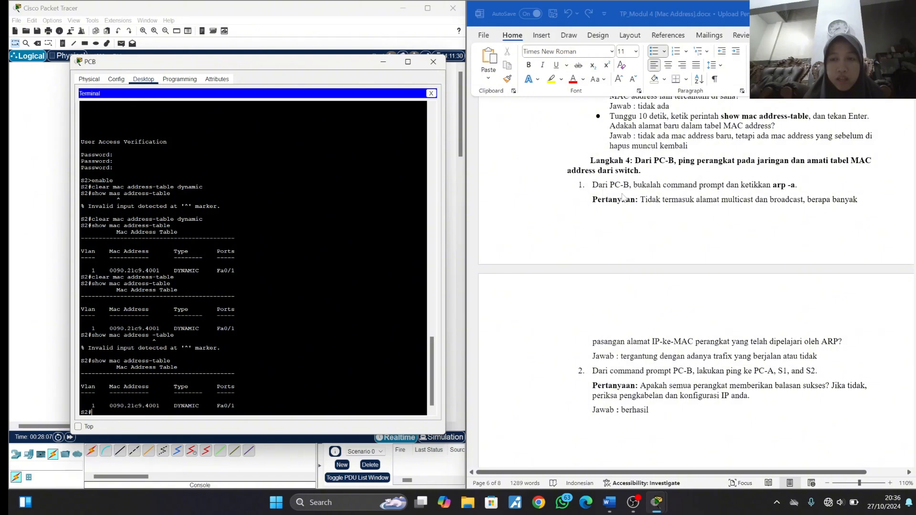
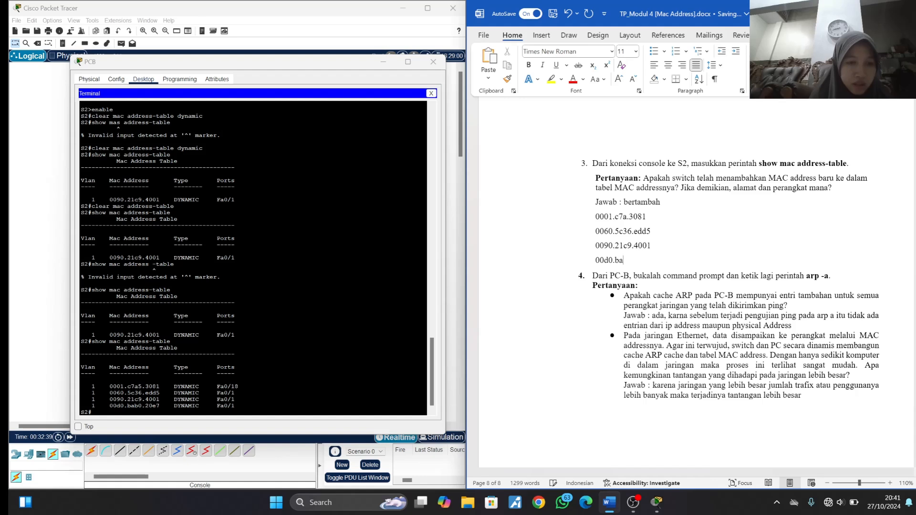
- Complete the last MAC address in the question 3 answer as 00d0.bab0.20e7
text(b0.20)
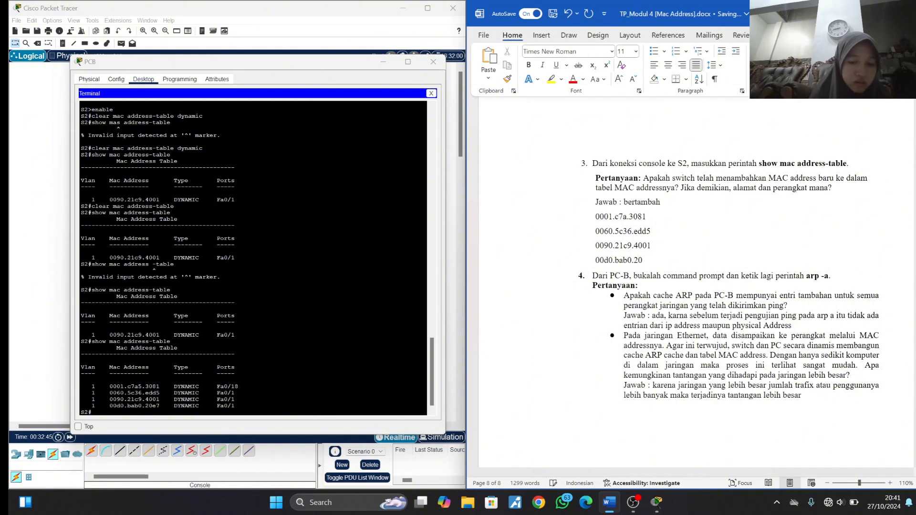
text(e7)
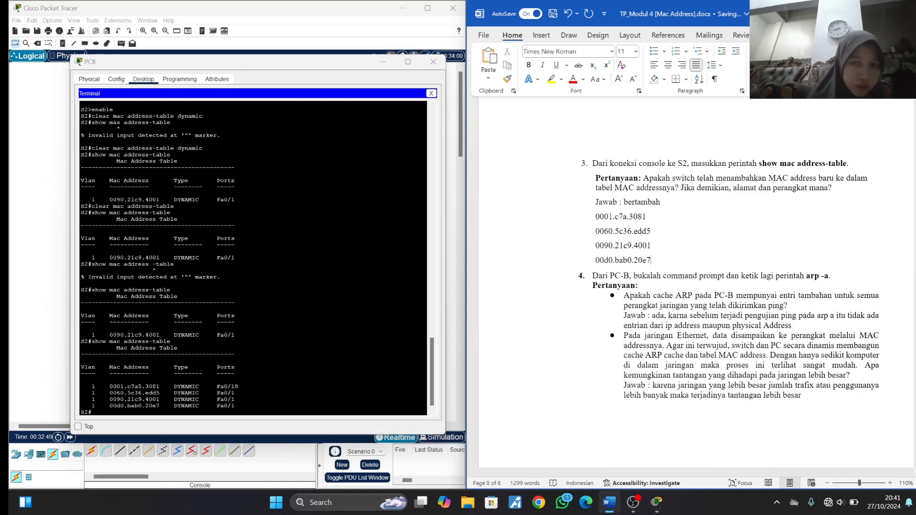
- Check the address from S2's earlier MAC table, remove 0090.21c9.4001 from the question 3 answer, and close the S2 console
scroll(252, 257, up, 1)
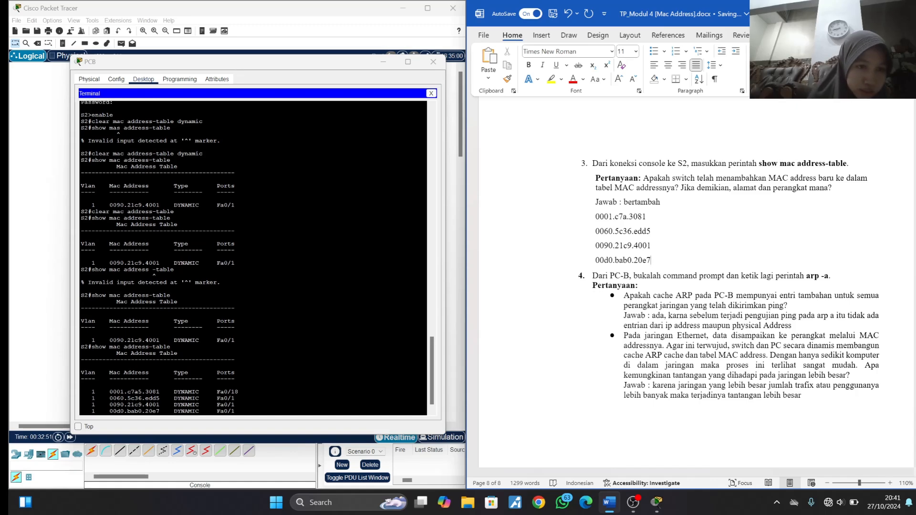
drag(105, 263, 160, 263)
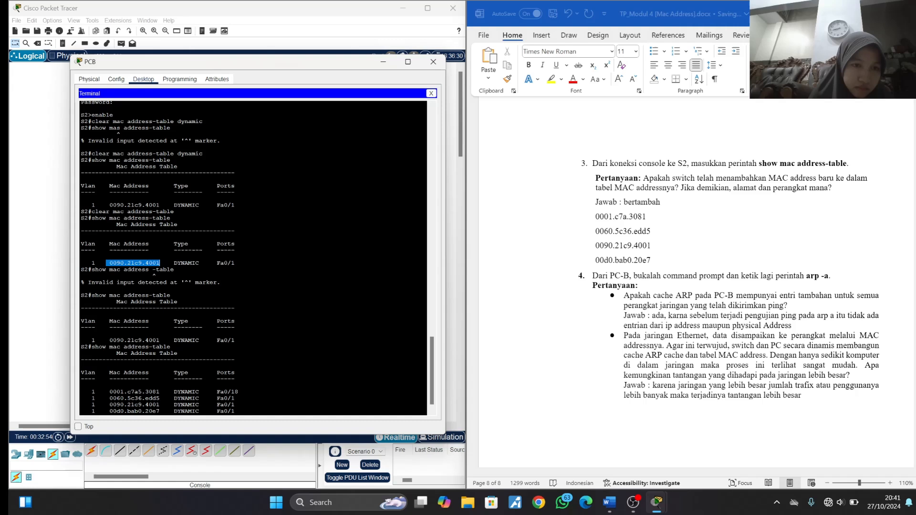
click(658, 250)
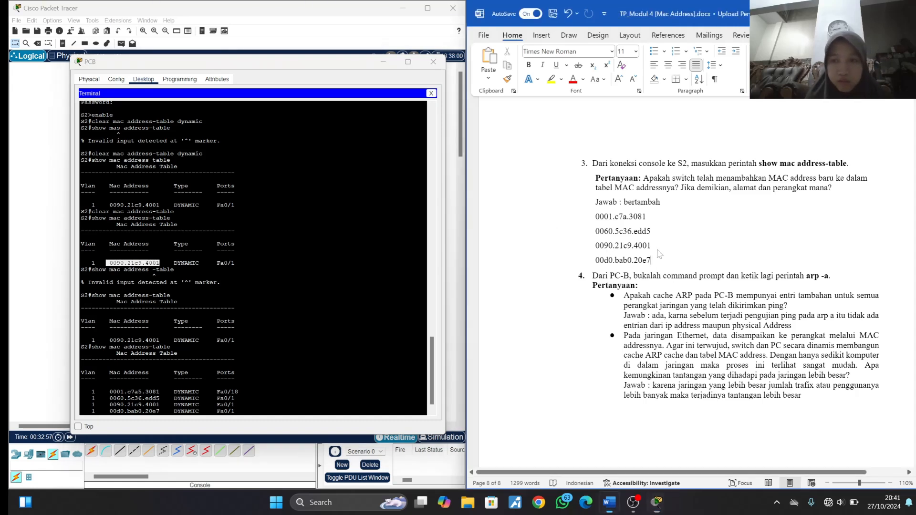
drag(655, 246, 596, 232)
click(652, 245)
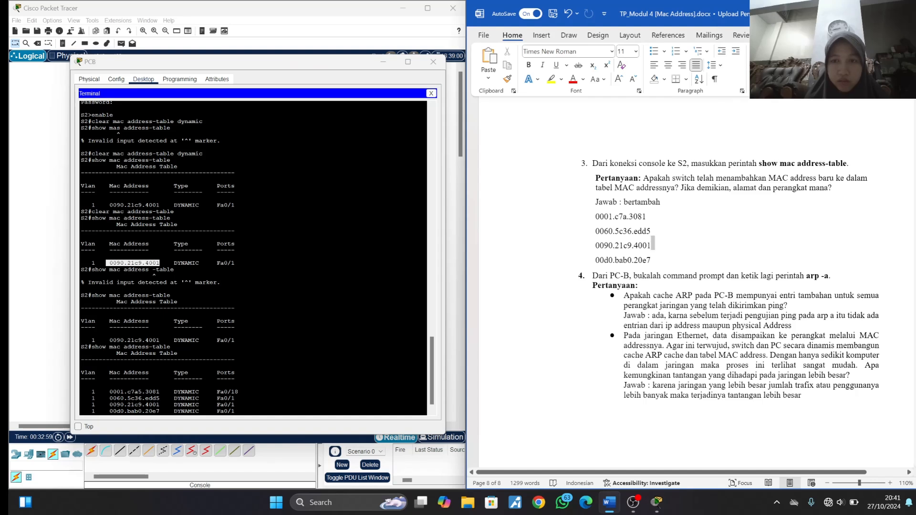
drag(652, 245, 595, 245)
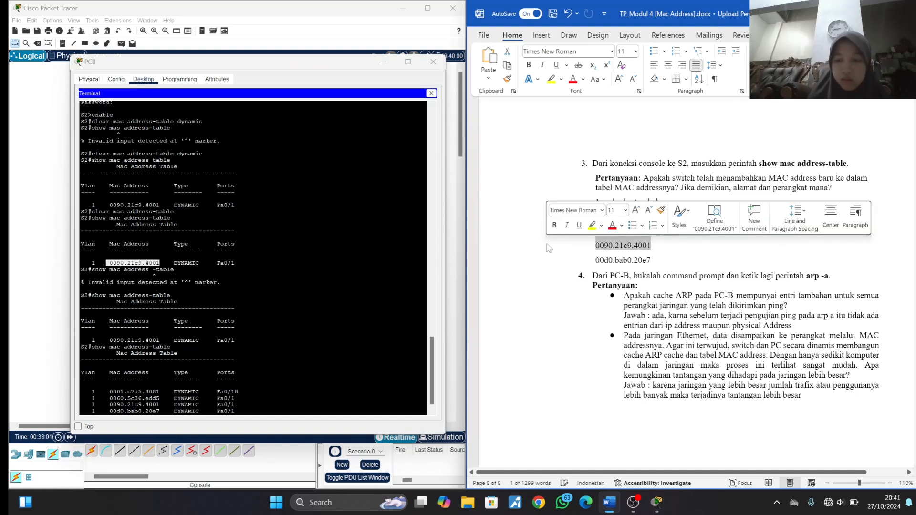
key(BackSpace)
key(BackSpace)
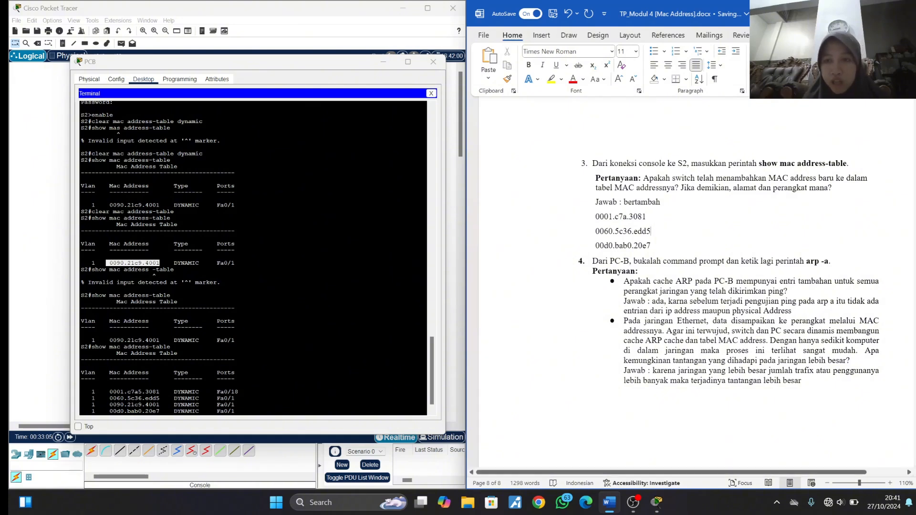
click(433, 62)
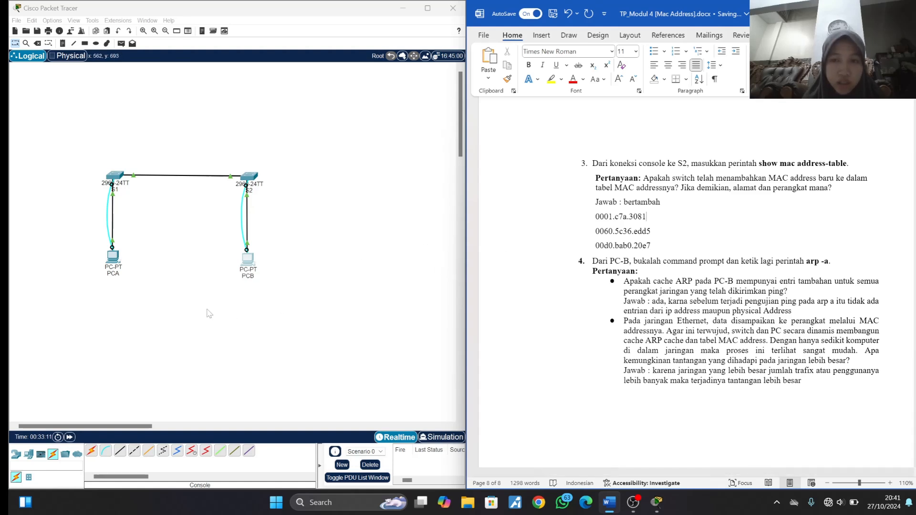
click(113, 257)
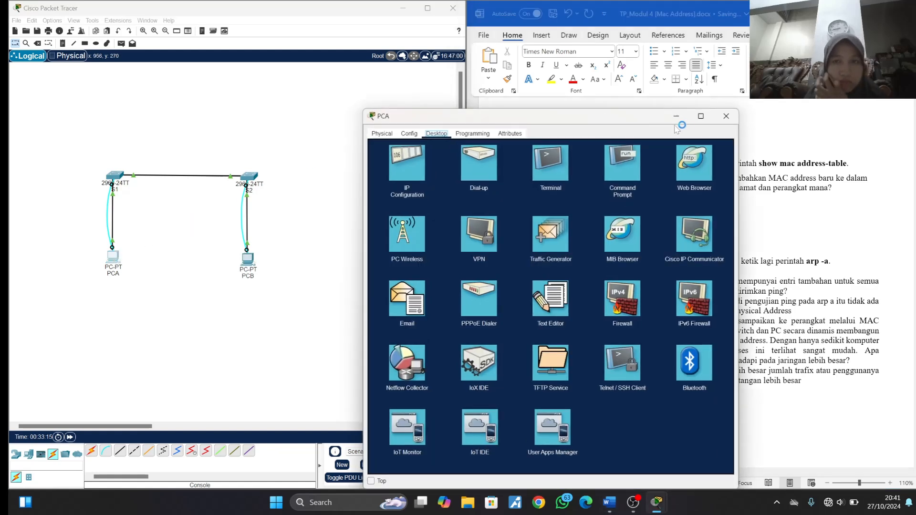
click(384, 133)
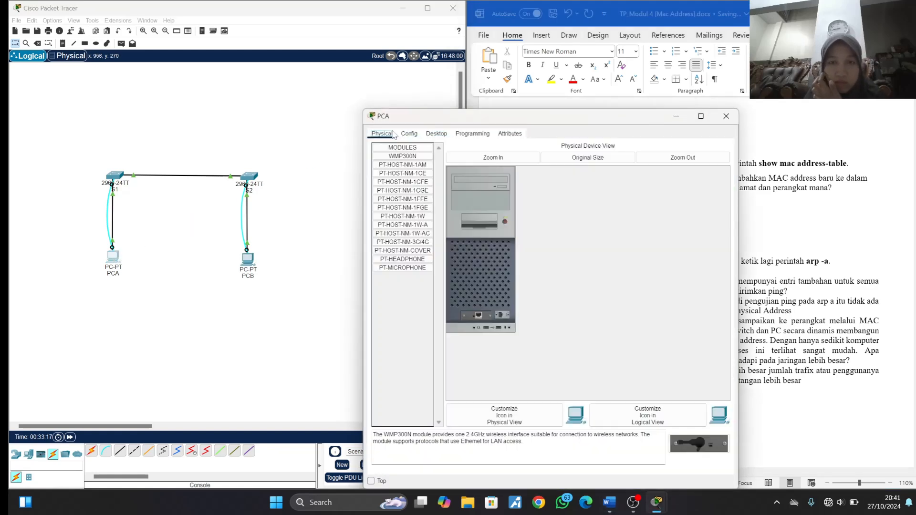
click(726, 116)
- Look up PCA's MAC address in the topology and label 00d0.bab0.20e7 in the answer with "perangkat PCA"
mouse_move(112, 260)
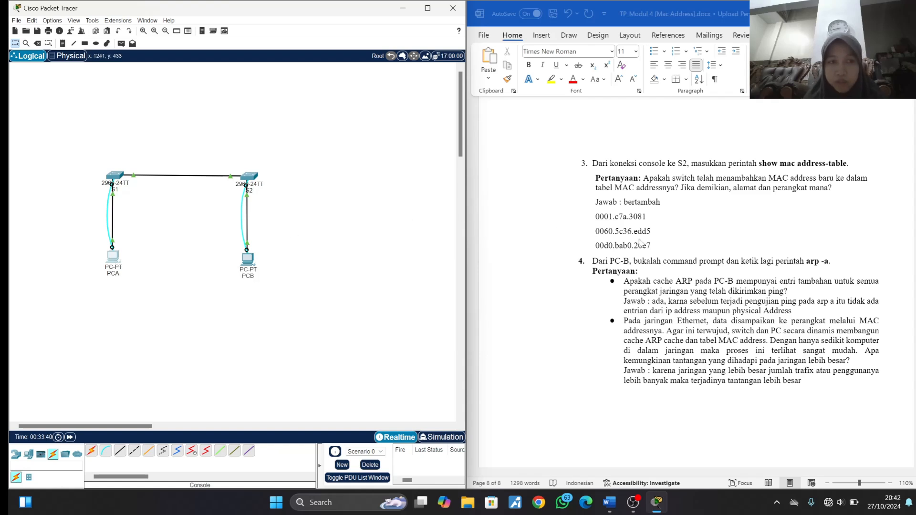
click(657, 245)
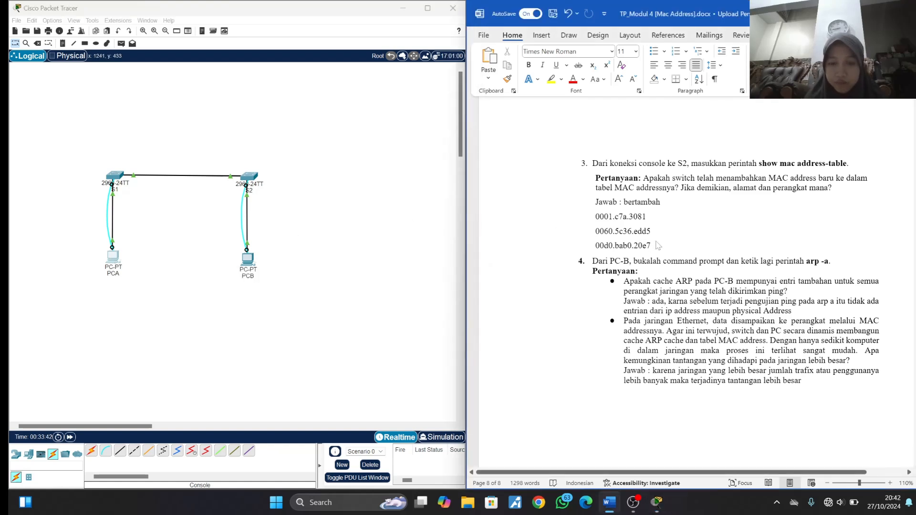
text(peran)
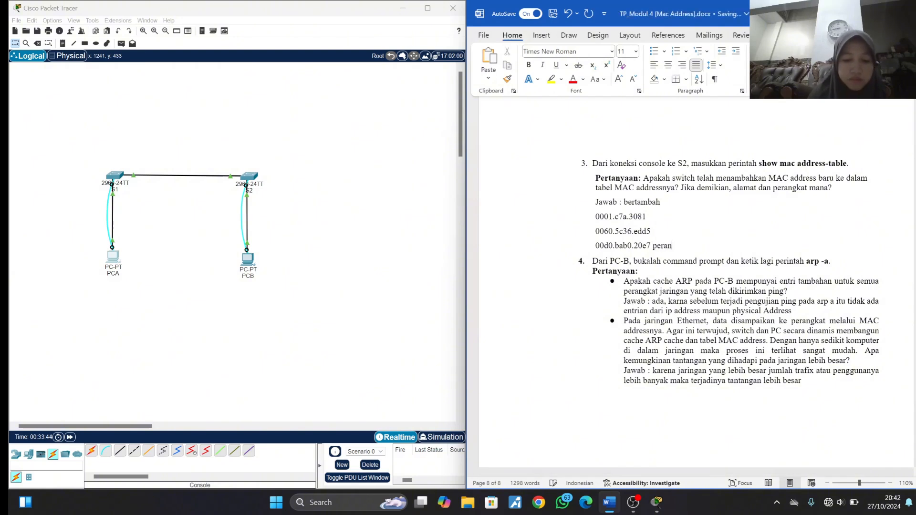
text(gkat PCA)
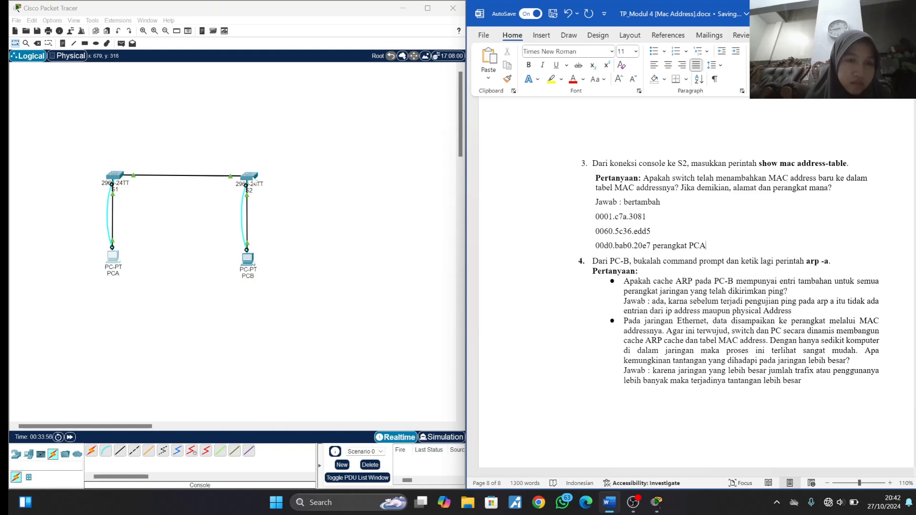
- Look up S1's MAC addresses in the topology and label 0060.5c36.edd5 in the answer with "perangkat switch 1 vlan1"
click(394, 230)
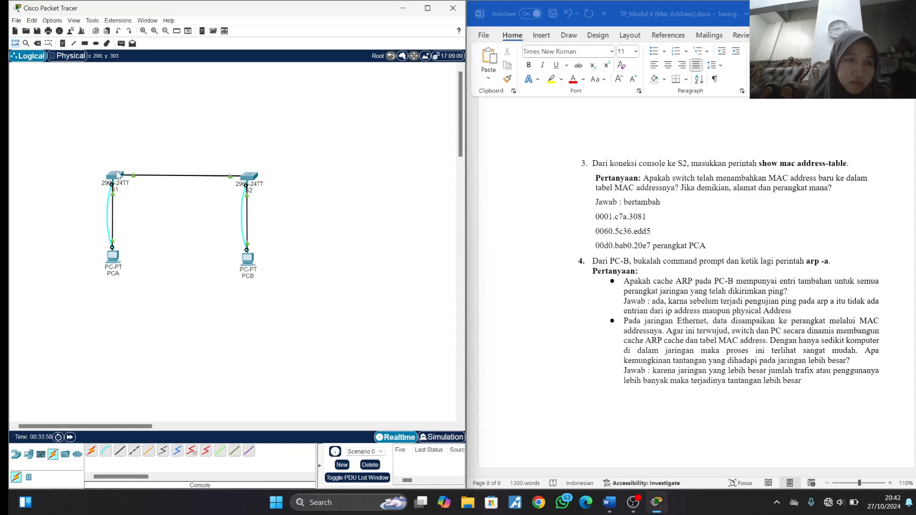
mouse_move(119, 175)
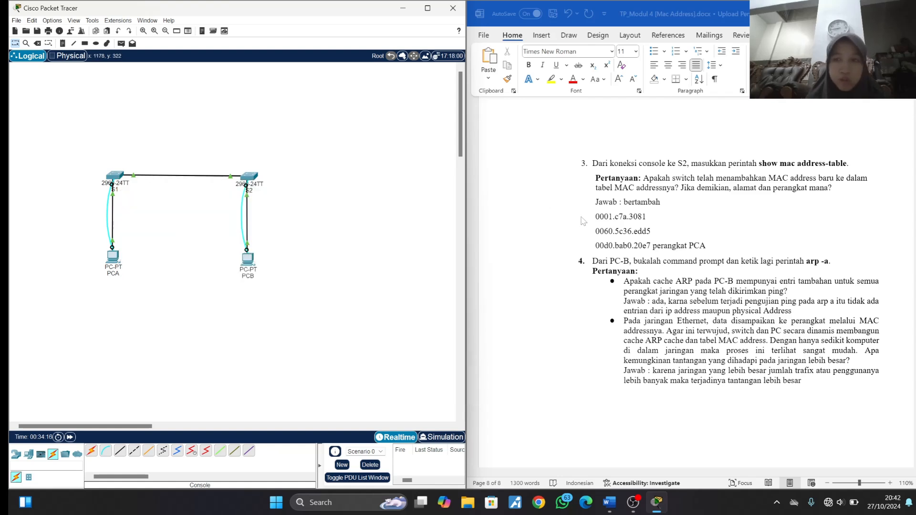
click(673, 230)
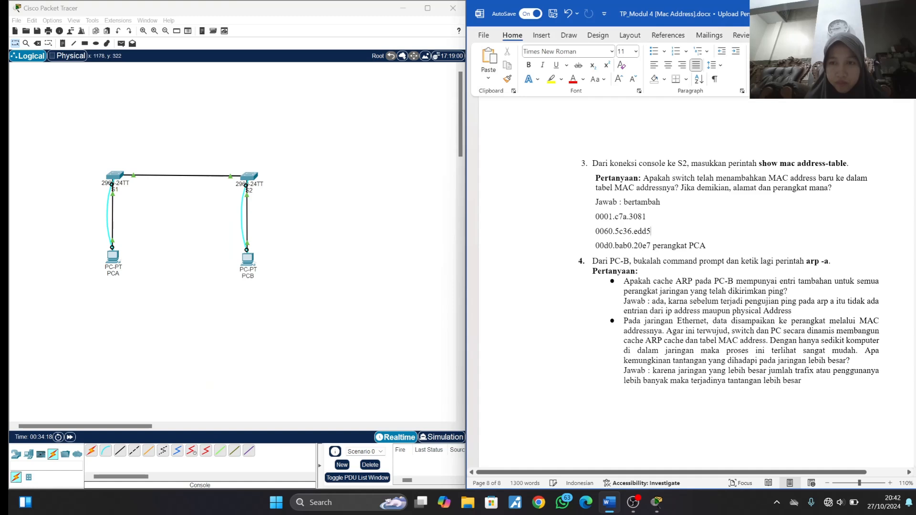
text(perangkat swi)
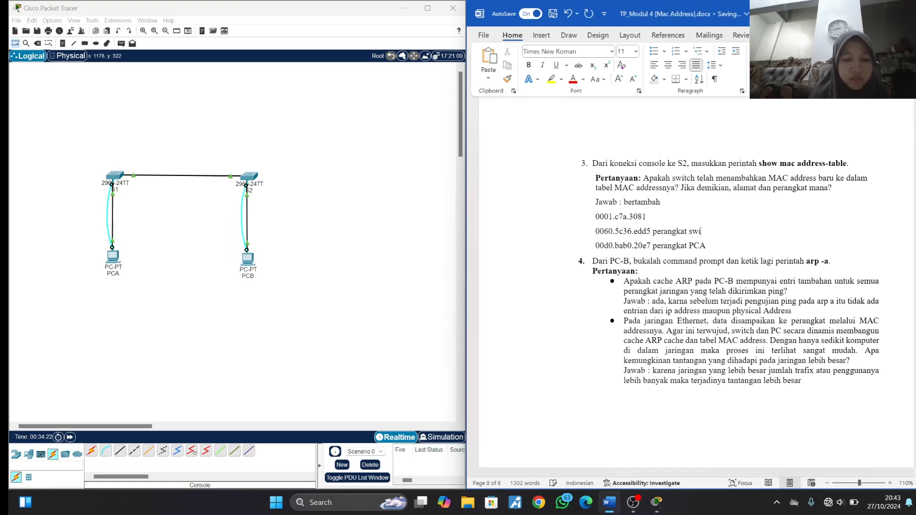
text(cth)
key(BackSpace)
key(BackSpace)
key(BackSpace)
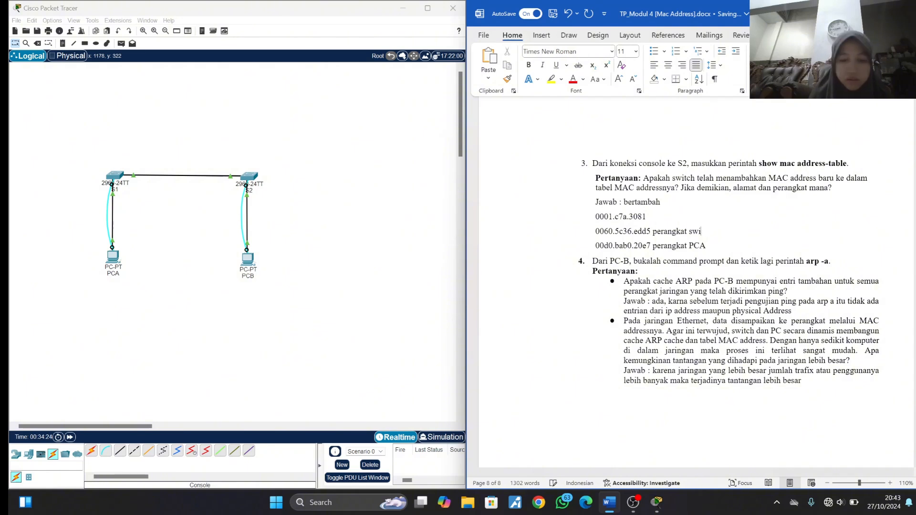
text(tch )
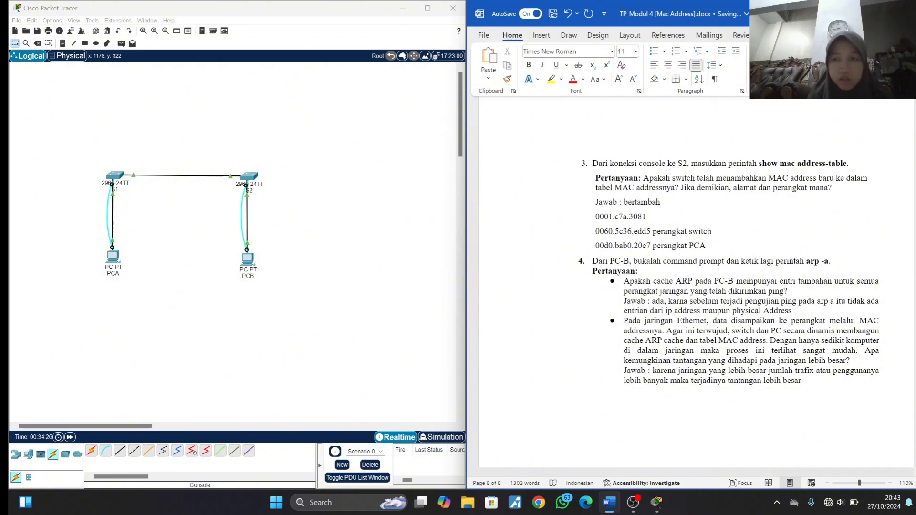
text(1)
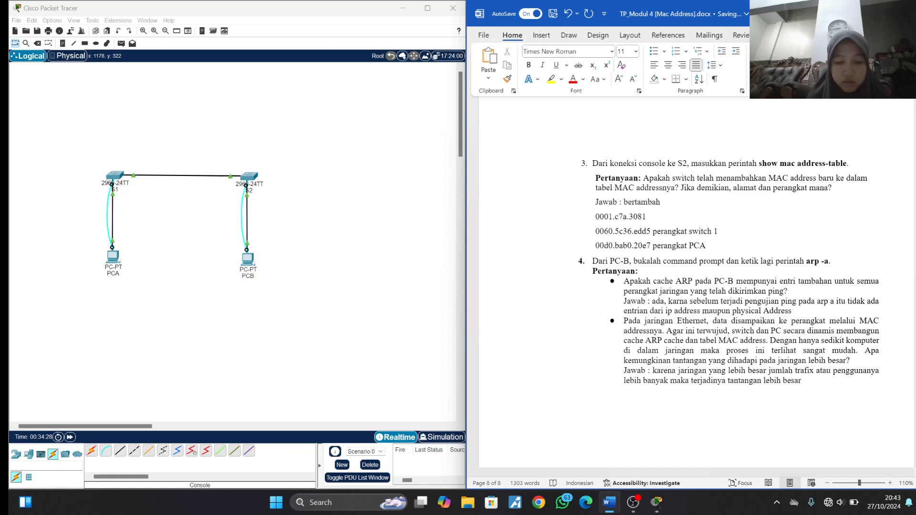
text( vlan1)
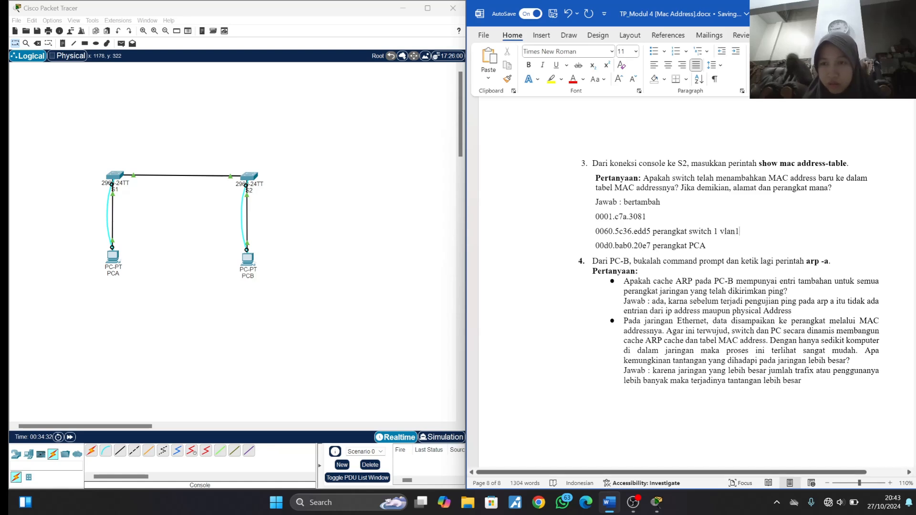
- Shorten the device label beside 0060.5c36.edd5 to "perangkat S1 vlan1"
click(714, 231)
key(BackSpace)
key(BackSpace)
key(BackSpace)
key(BackSpace)
key(BackSpace)
key(BackSpace)
key(BackSpace)
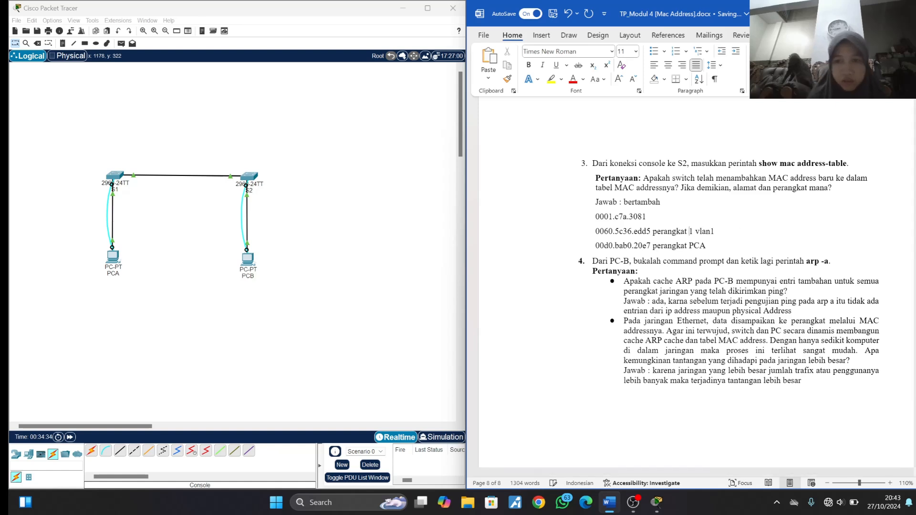
text(S)
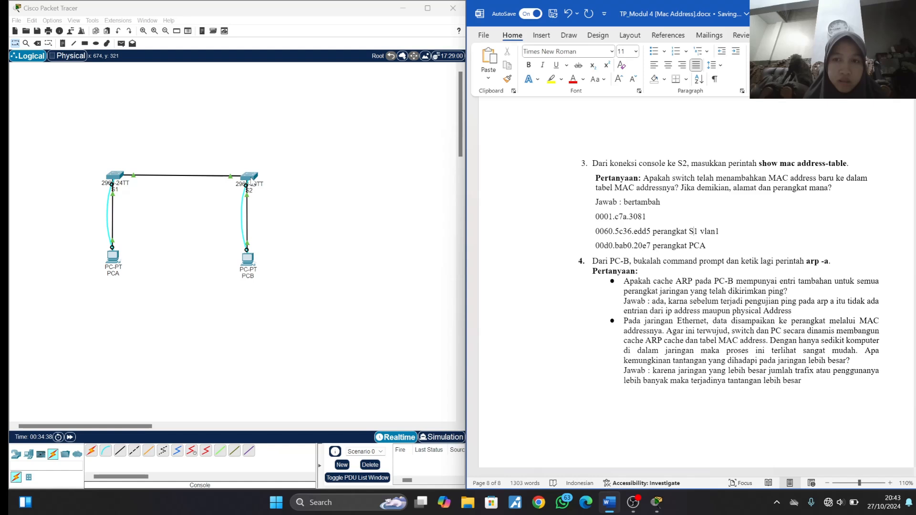
- Check the MAC addresses of S2 and PCB in the topology and label 0001.c7a.3081 in the answer with "perangkat PCB"
click(339, 189)
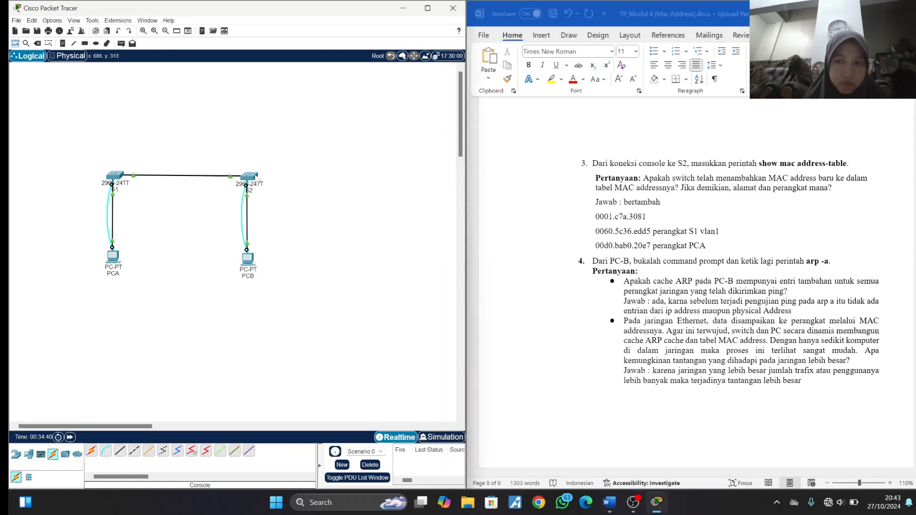
mouse_move(256, 184)
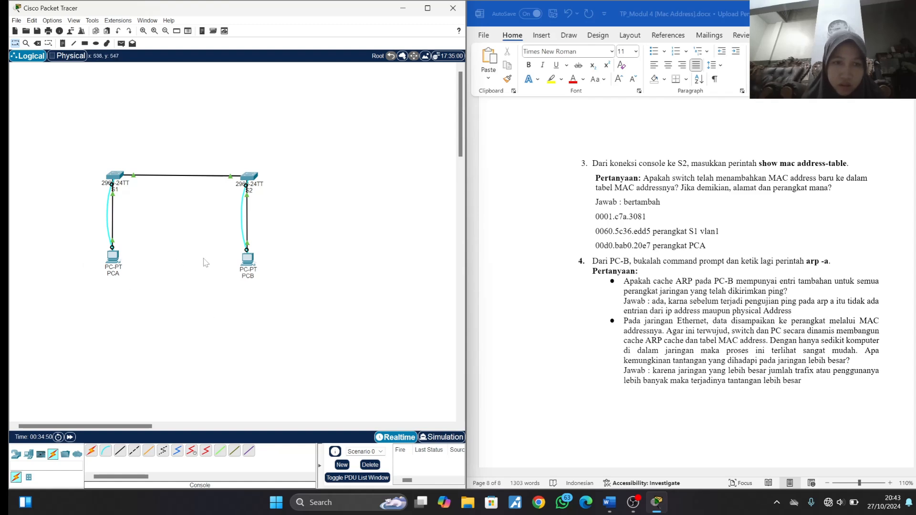
mouse_move(256, 261)
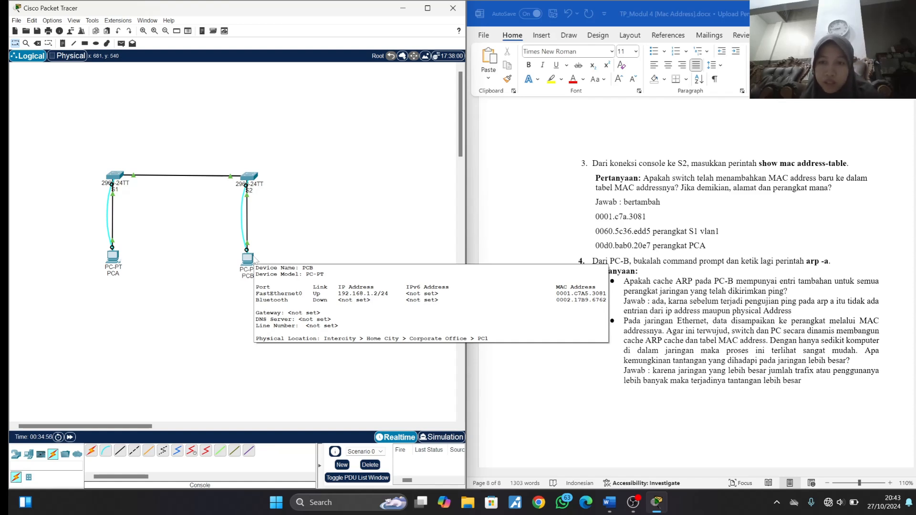
click(672, 221)
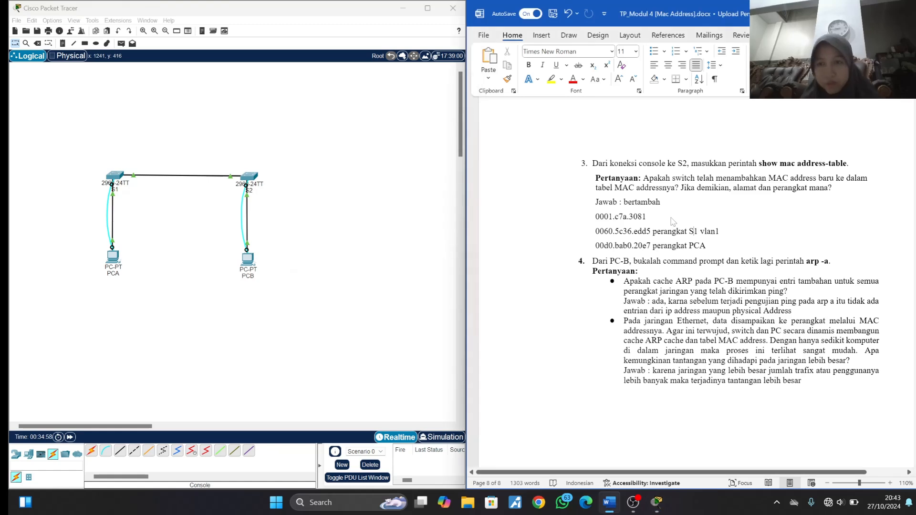
triple_click(673, 221)
click(673, 221)
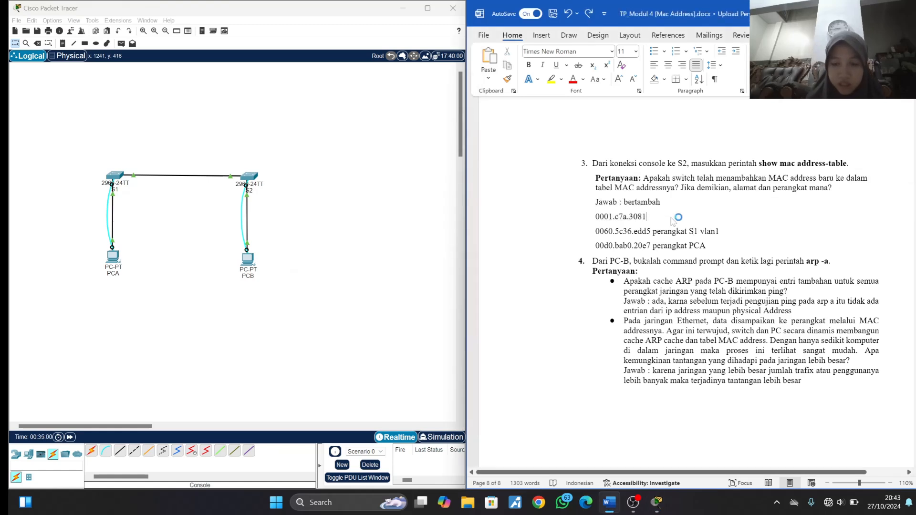
text(perangka)
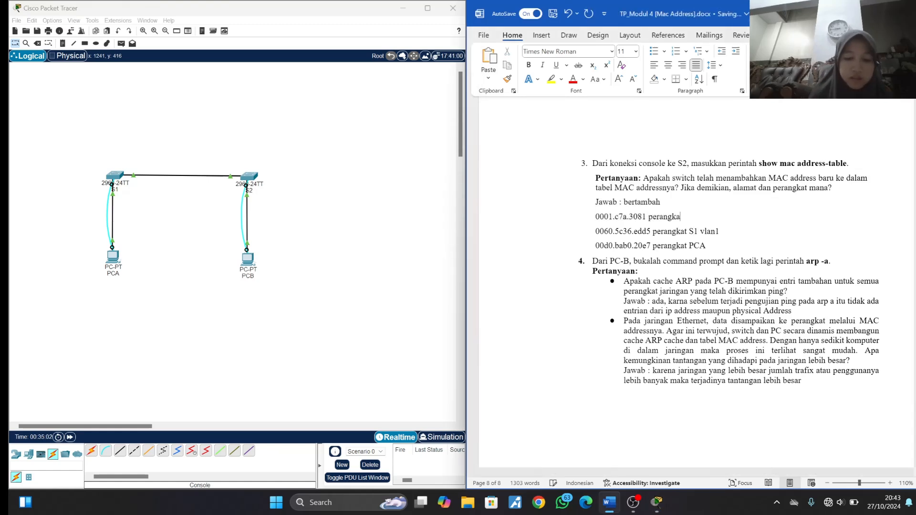
text(t PC)
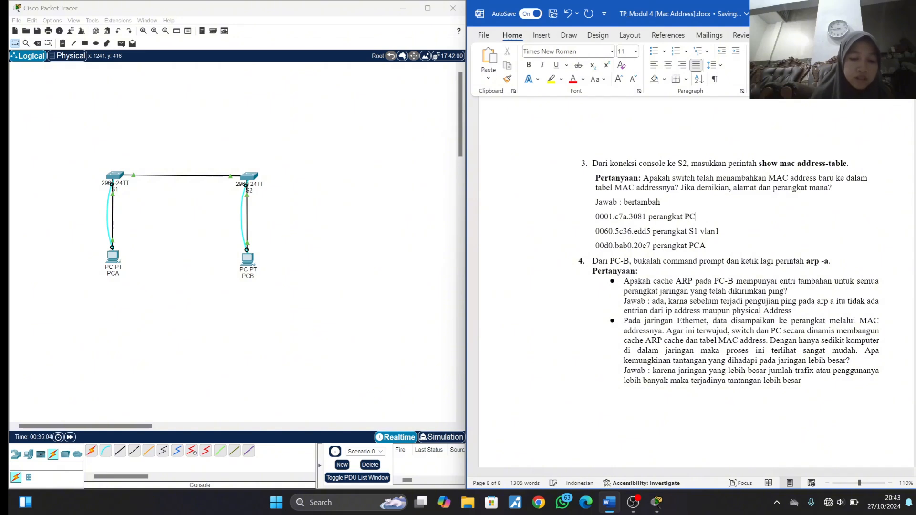
text(B)
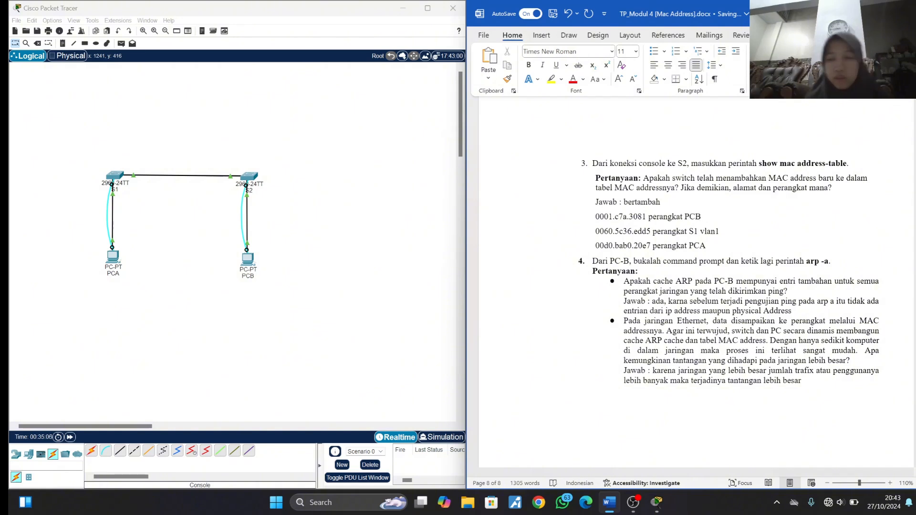
- Display PCB's ARP cache with arp -a in its command prompt and review it against the question 4 answers in the module document
scroll(729, 256, down, 1)
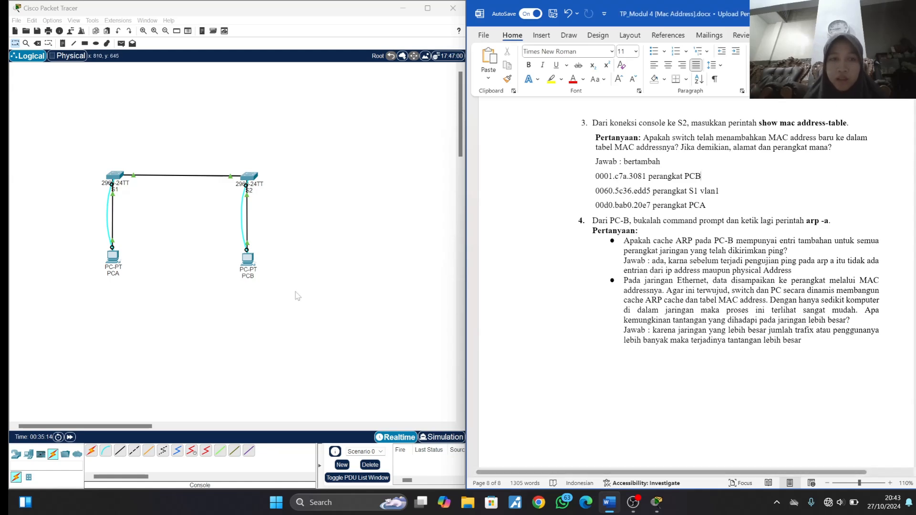
click(247, 259)
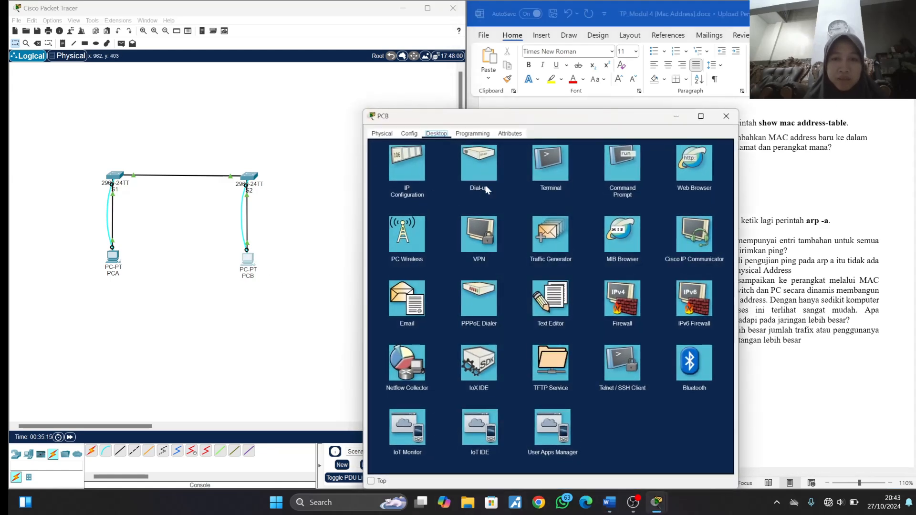
click(622, 167)
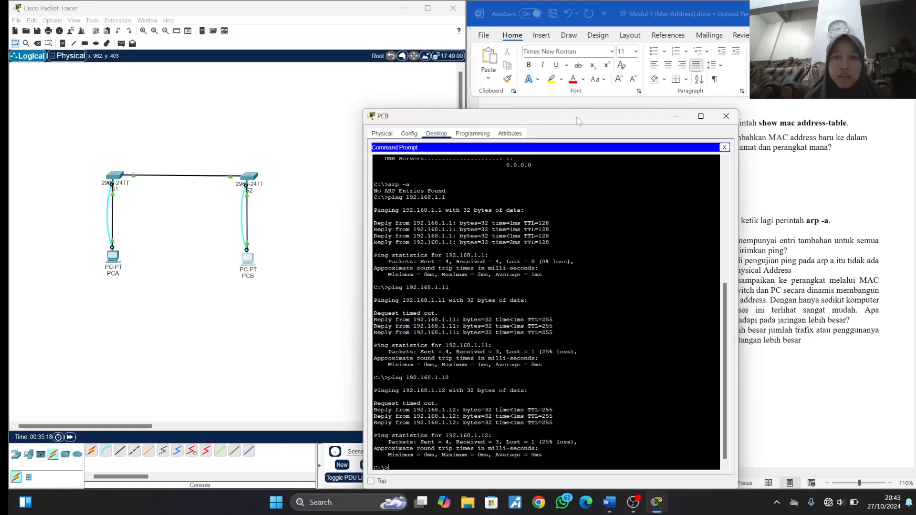
drag(578, 120, 265, 72)
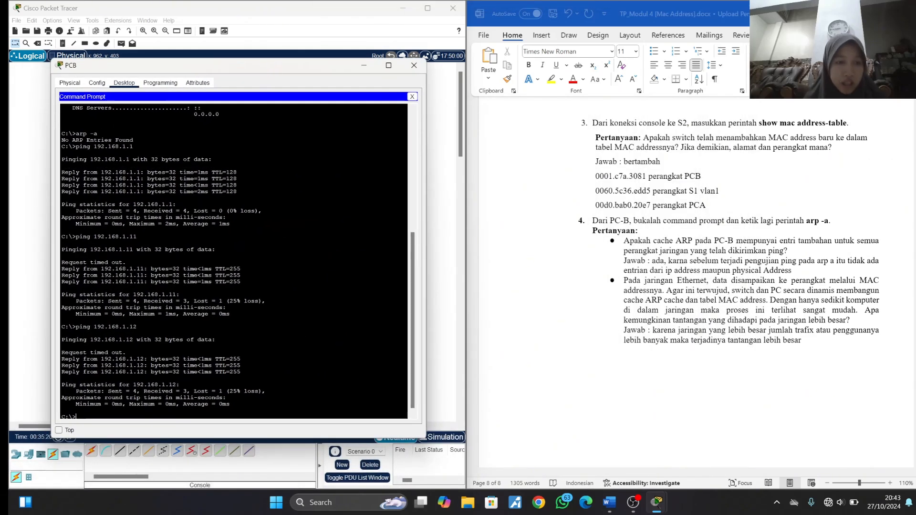
text(arp)
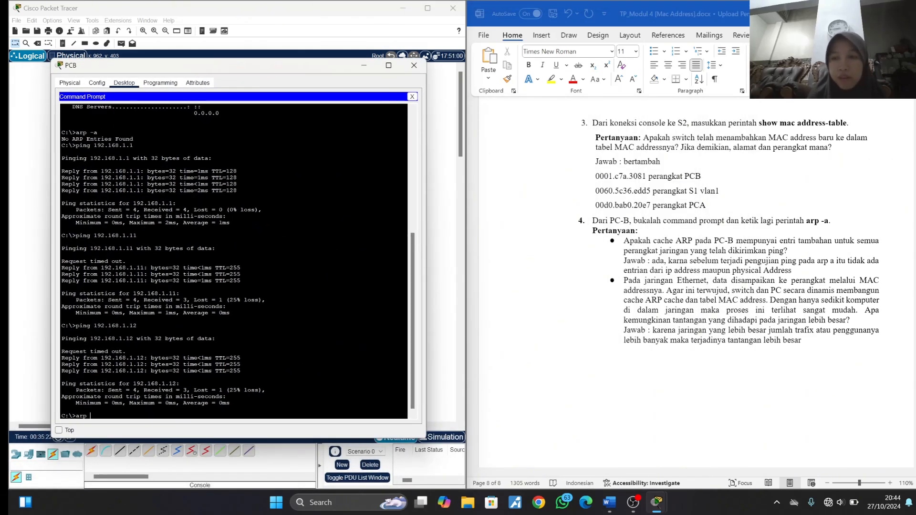
text( -a)
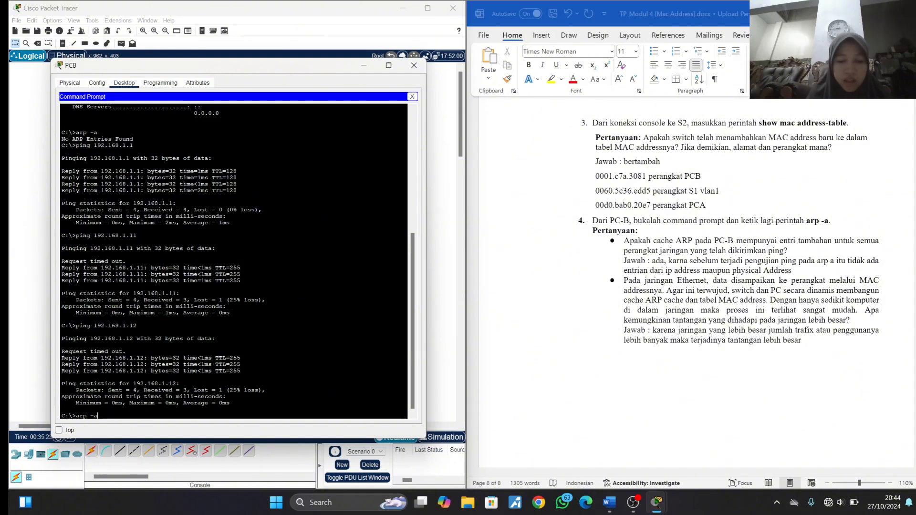
key(Return)
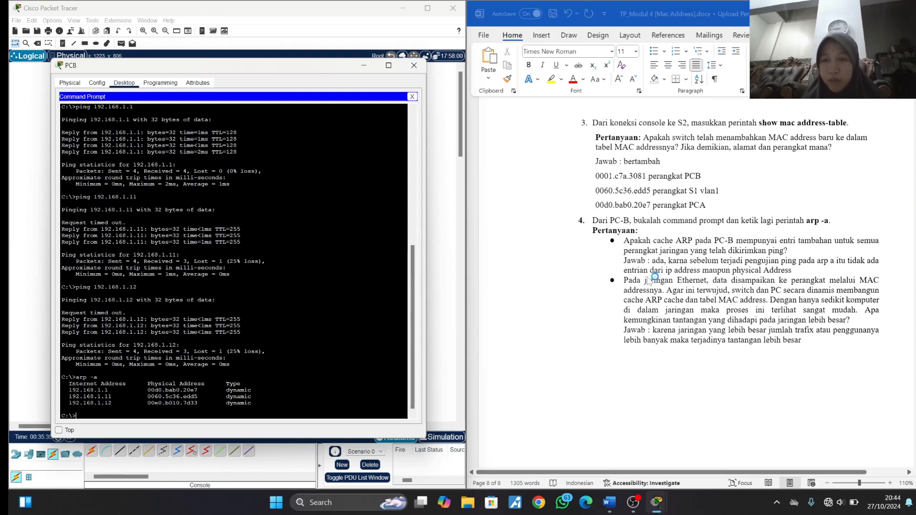
scroll(647, 277, down, 1)
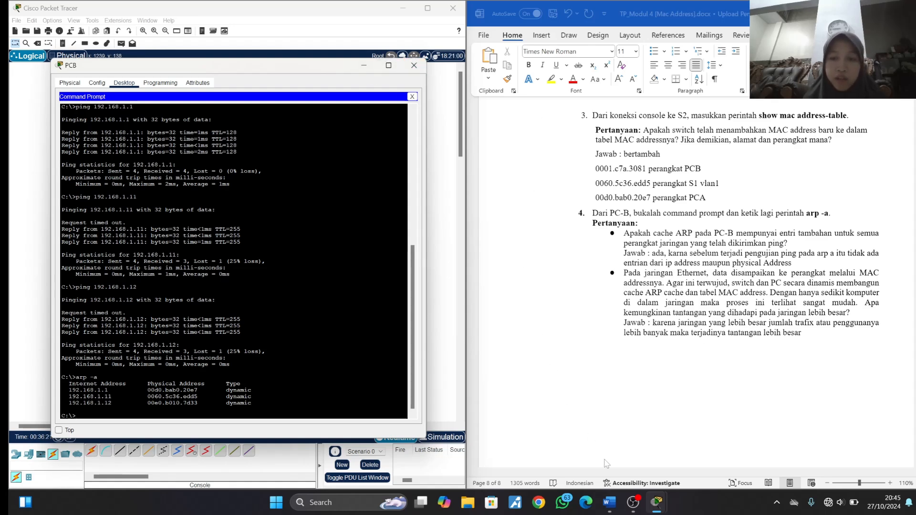
click(632, 505)
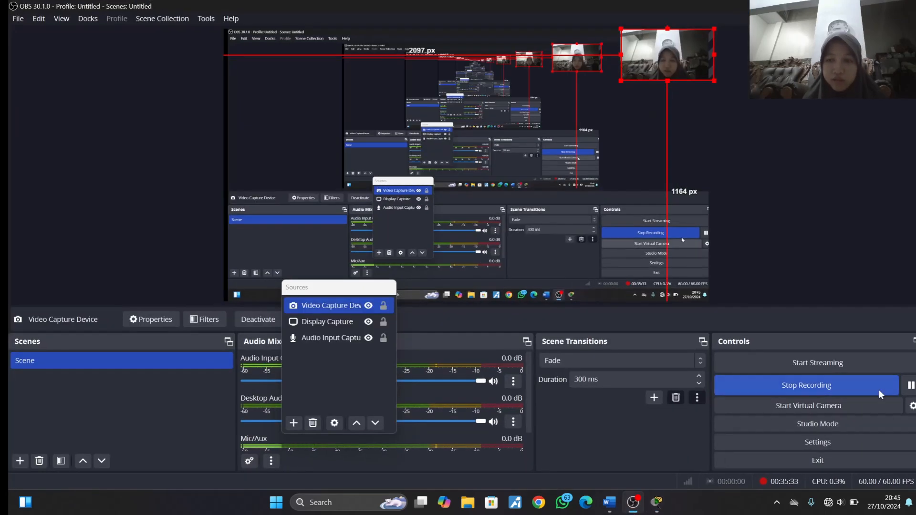